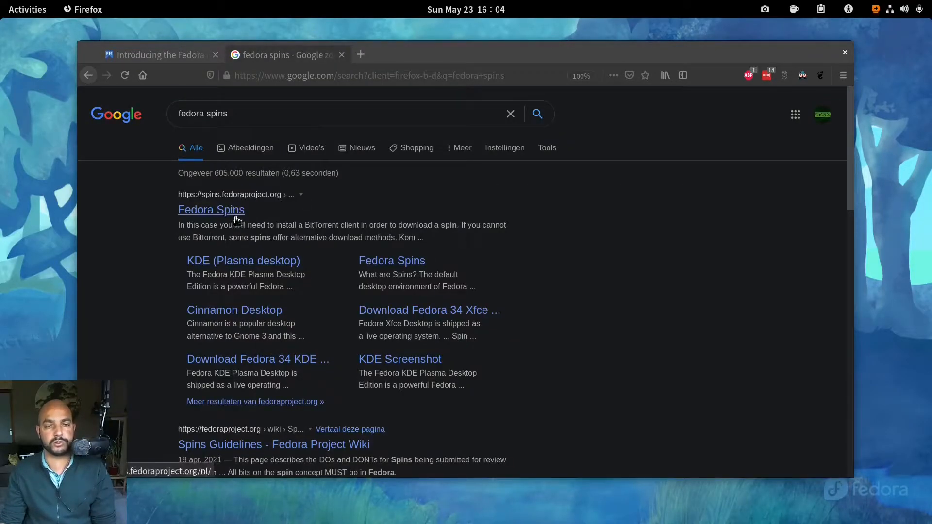
Step: Follow the Fedora Spins result link to the spins site
{"action": "left_click", "coordinate": [211, 210]}
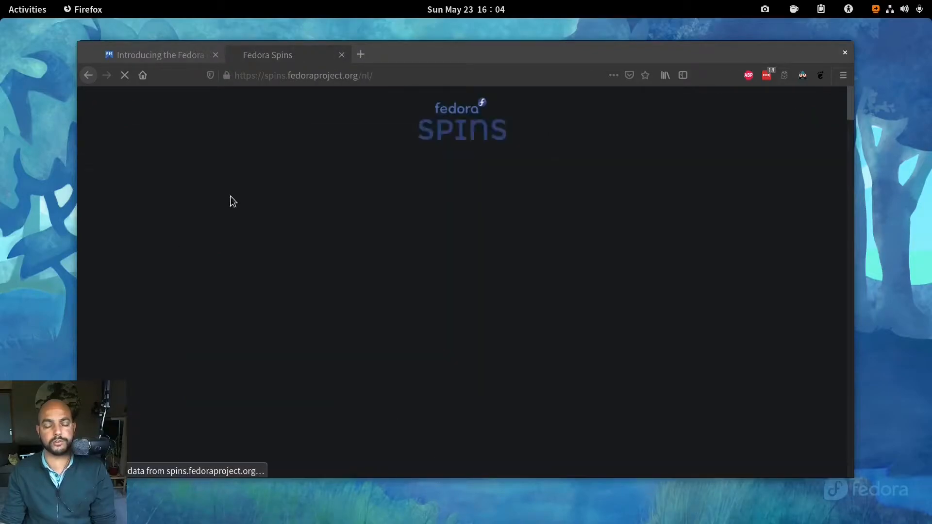
{"action": "scroll", "coordinate": [425, 217], "scroll_direction": "down", "scroll_amount": 3}
{"action": "scroll", "coordinate": [425, 218], "scroll_direction": "up", "scroll_amount": 3}
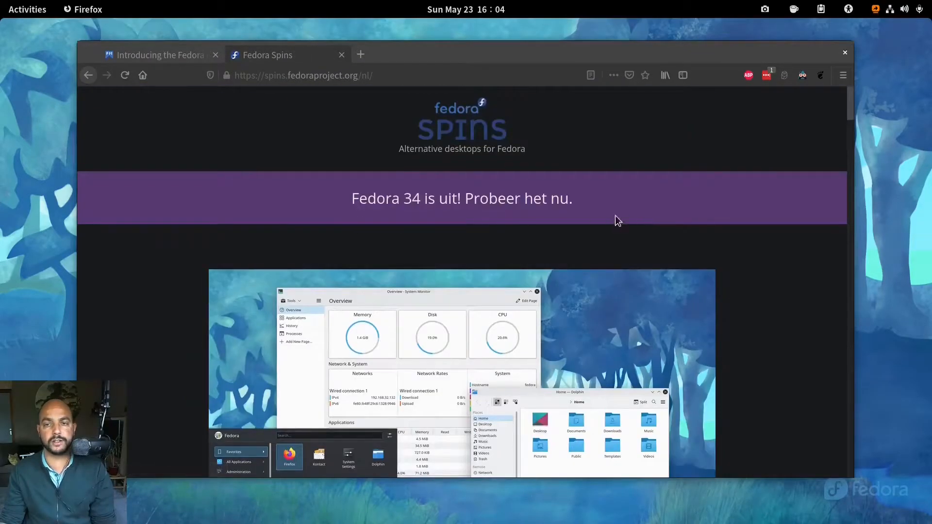
{"action": "scroll", "coordinate": [624, 216], "scroll_direction": "down", "scroll_amount": 5}
{"action": "scroll", "coordinate": [601, 287], "scroll_direction": "down", "scroll_amount": 5}
{"action": "scroll", "coordinate": [776, 273], "scroll_direction": "down", "scroll_amount": 3}
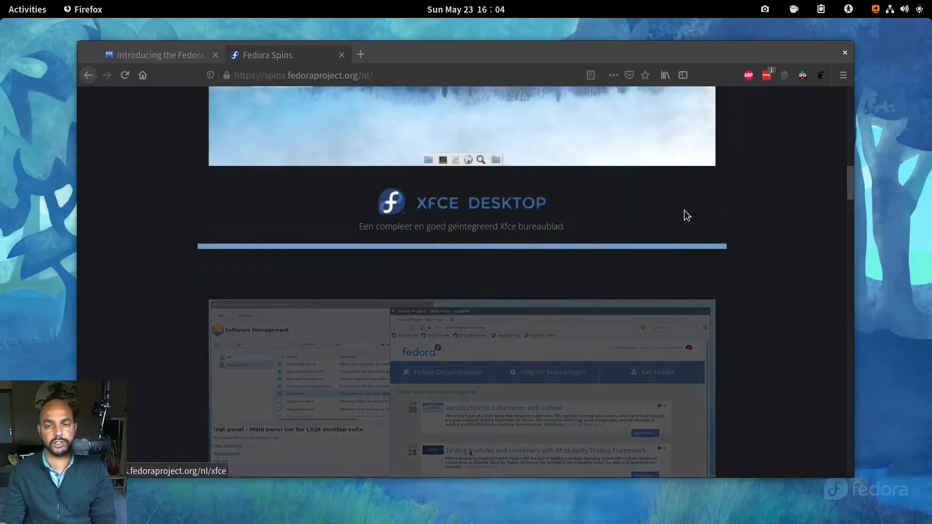
{"action": "scroll", "coordinate": [744, 237], "scroll_direction": "down", "scroll_amount": 5}
{"action": "scroll", "coordinate": [743, 237], "scroll_direction": "down", "scroll_amount": 2}
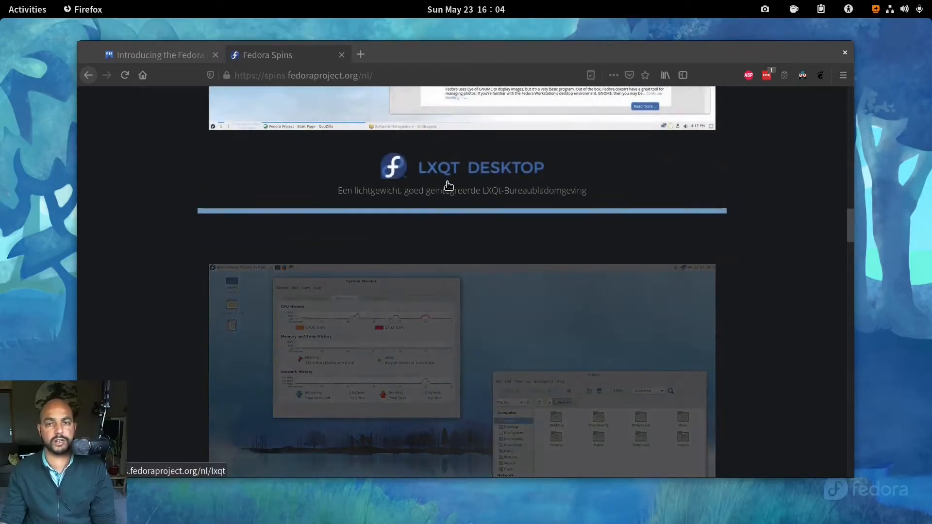
{"action": "scroll", "coordinate": [743, 187], "scroll_direction": "down", "scroll_amount": 5}
{"action": "scroll", "coordinate": [824, 198], "scroll_direction": "down", "scroll_amount": 2}
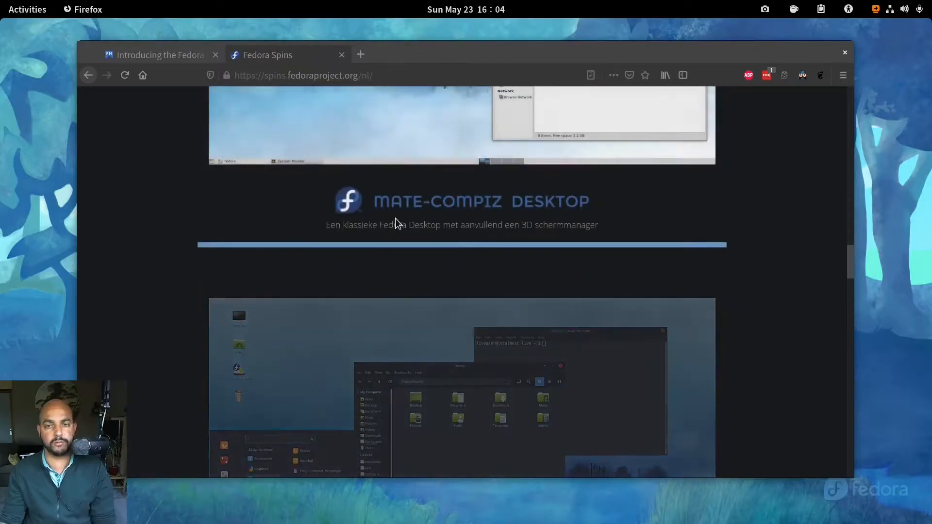
{"action": "scroll", "coordinate": [758, 224], "scroll_direction": "down", "scroll_amount": 5}
{"action": "scroll", "coordinate": [722, 218], "scroll_direction": "down", "scroll_amount": 2}
{"action": "scroll", "coordinate": [566, 246], "scroll_direction": "down", "scroll_amount": 5}
{"action": "scroll", "coordinate": [565, 246], "scroll_direction": "down", "scroll_amount": 5}
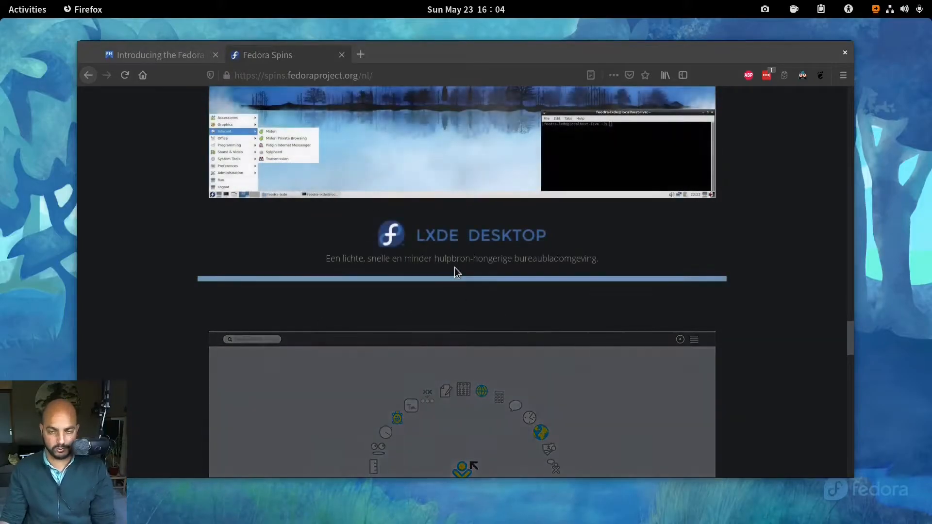
{"action": "scroll", "coordinate": [455, 270], "scroll_direction": "down", "scroll_amount": 5}
{"action": "scroll", "coordinate": [460, 277], "scroll_direction": "down", "scroll_amount": 3}
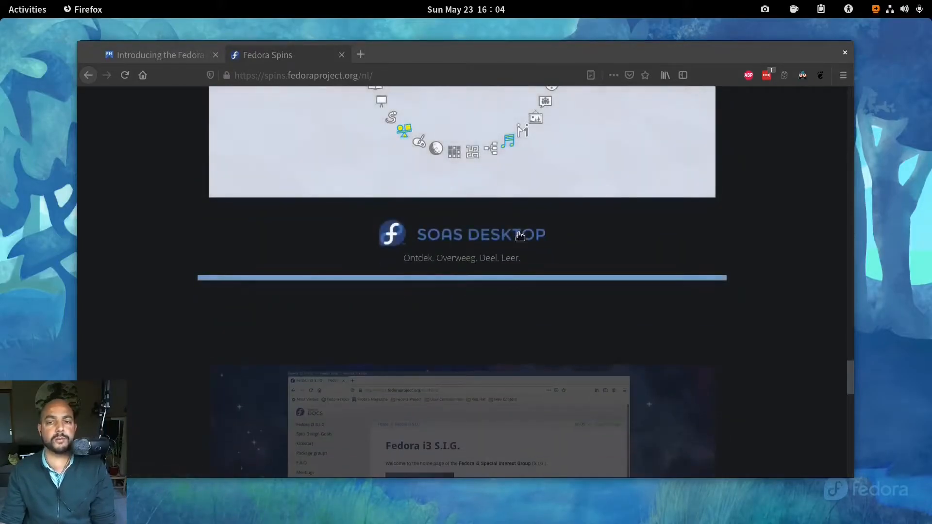
{"action": "scroll", "coordinate": [505, 241], "scroll_direction": "down", "scroll_amount": 5}
{"action": "scroll", "coordinate": [546, 300], "scroll_direction": "down", "scroll_amount": 5}
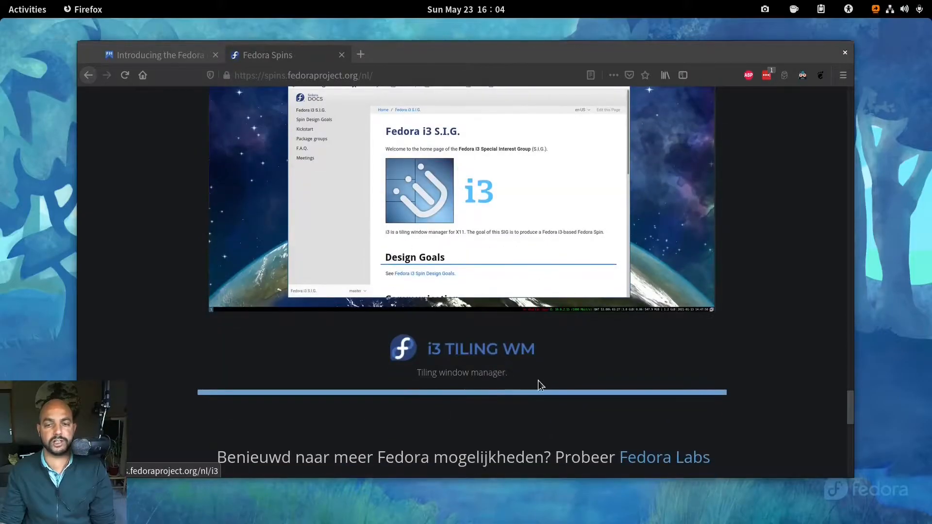
{"action": "scroll", "coordinate": [518, 359], "scroll_direction": "down", "scroll_amount": 4}
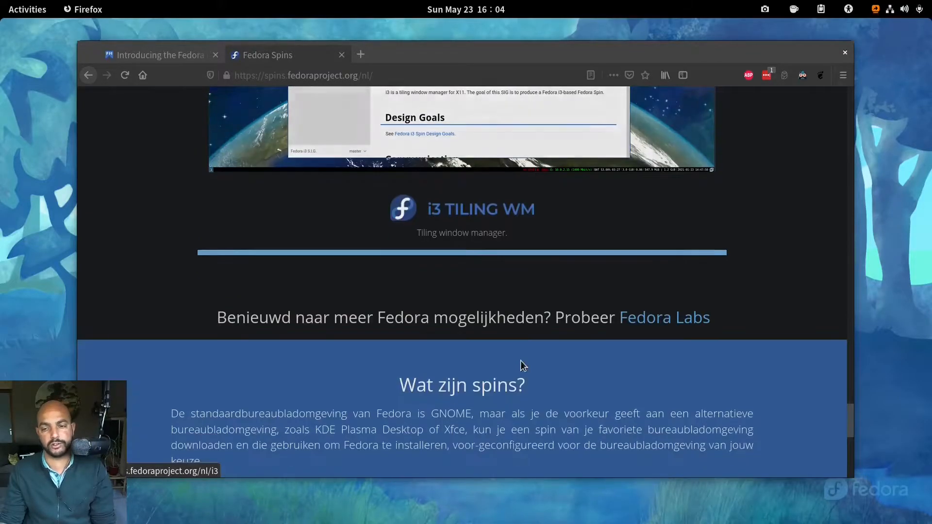
{"action": "scroll", "coordinate": [518, 359], "scroll_direction": "up", "scroll_amount": 5}
{"action": "scroll", "coordinate": [525, 354], "scroll_direction": "up", "scroll_amount": 2}
{"action": "scroll", "coordinate": [526, 352], "scroll_direction": "up", "scroll_amount": 2}
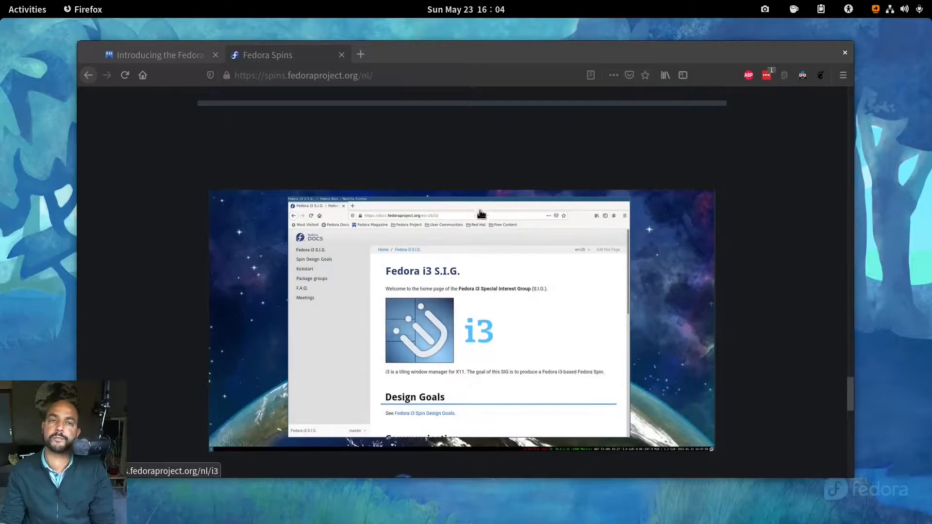
{"action": "scroll", "coordinate": [466, 219], "scroll_direction": "down", "scroll_amount": 2}
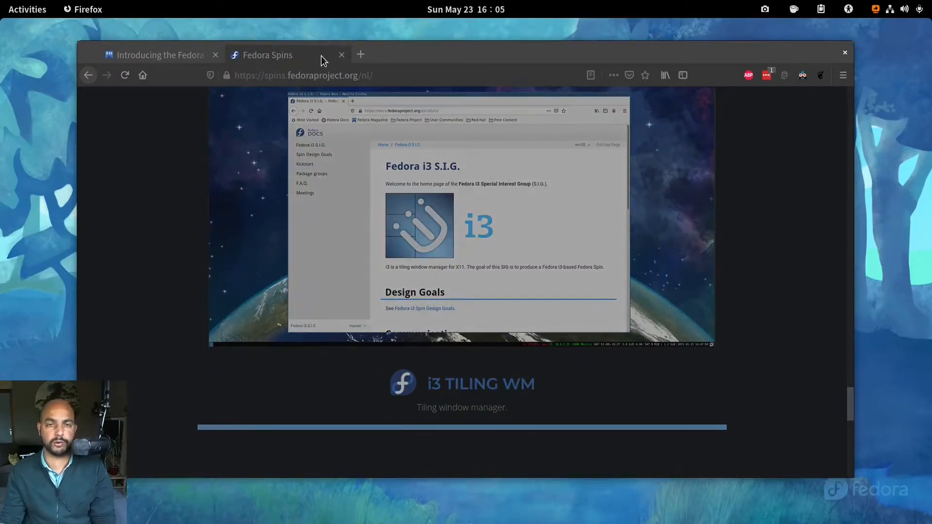
Step: Bring the 'Introducing the Fedora i3 Spin' magazine article to the front
{"action": "left_click", "coordinate": [192, 54]}
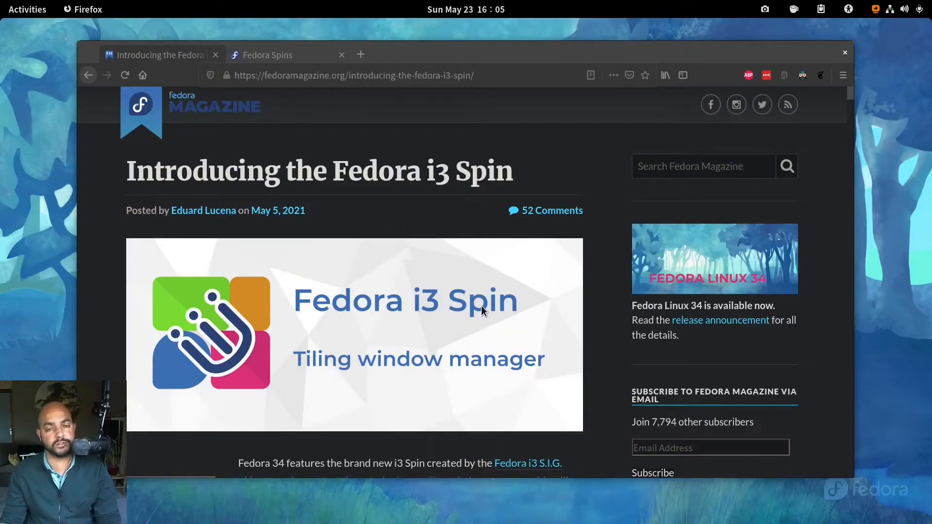
{"action": "scroll", "coordinate": [587, 298], "scroll_direction": "down", "scroll_amount": 2}
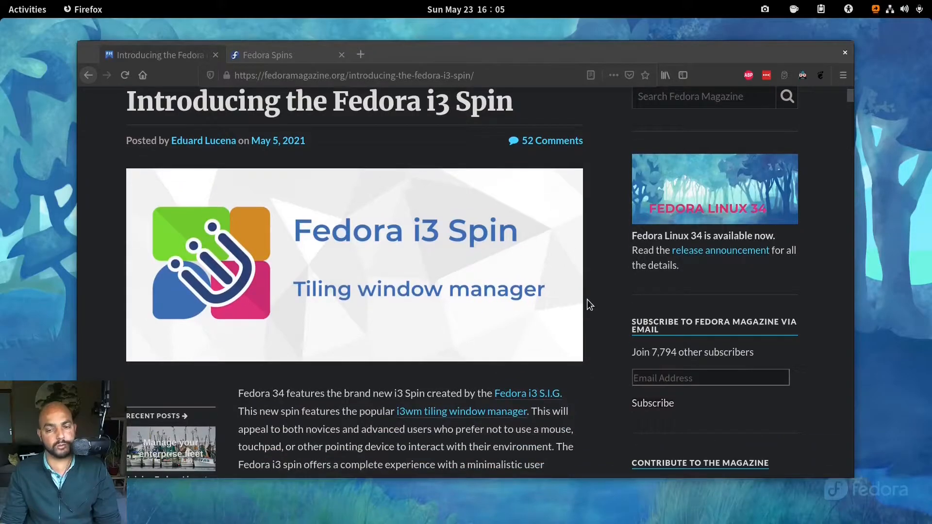
{"action": "scroll", "coordinate": [587, 299], "scroll_direction": "down", "scroll_amount": 2}
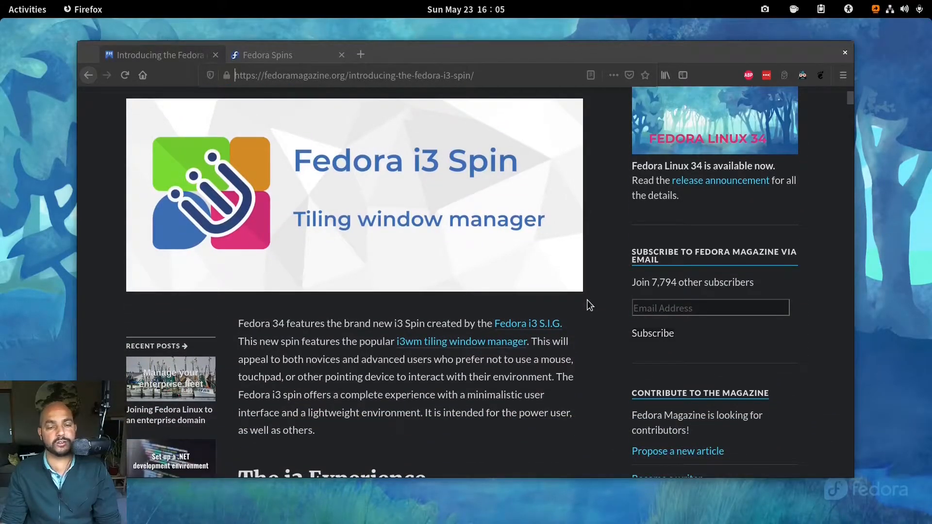
{"action": "scroll", "coordinate": [588, 299], "scroll_direction": "down", "scroll_amount": 1}
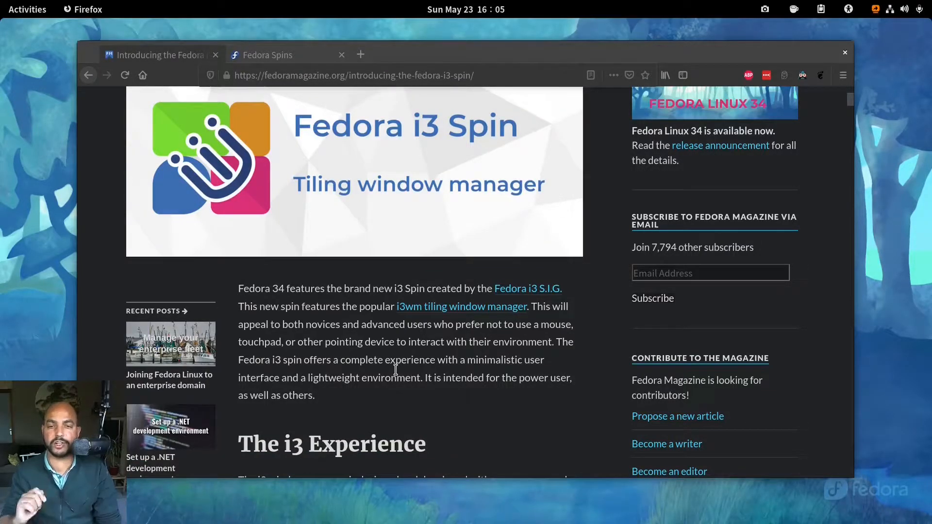
{"action": "scroll", "coordinate": [396, 370], "scroll_direction": "up", "scroll_amount": 4}
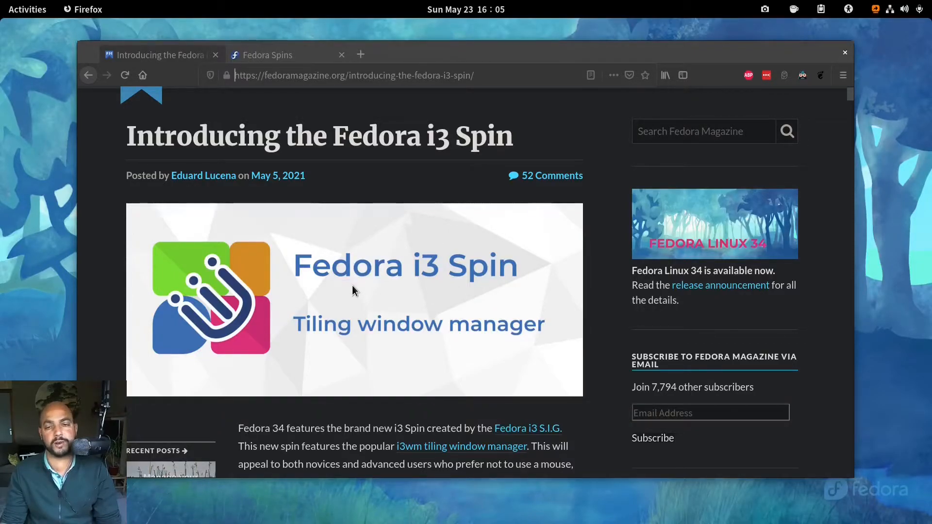
{"action": "scroll", "coordinate": [566, 254], "scroll_direction": "down", "scroll_amount": 3}
{"action": "scroll", "coordinate": [635, 335], "scroll_direction": "down", "scroll_amount": 1}
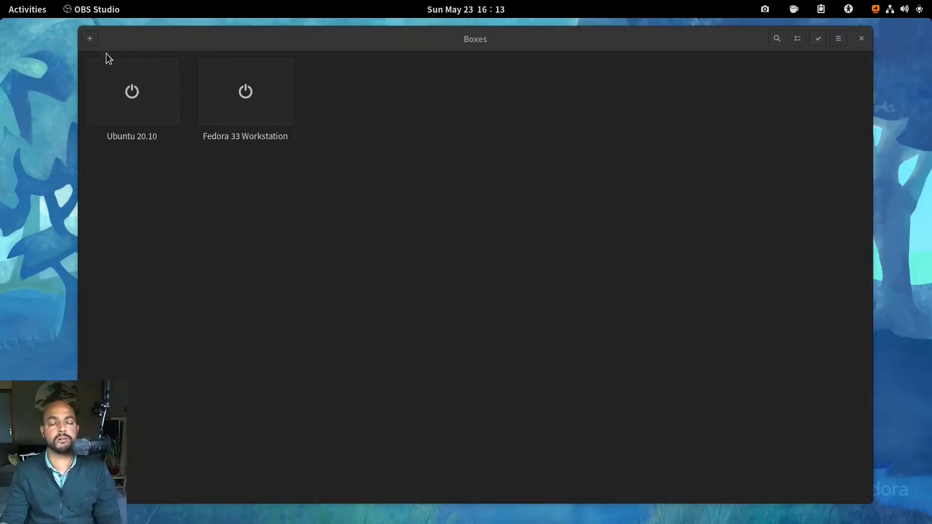
Step: Start a new VM from the Fedora-i3-Live ISO image in Downloads
{"action": "left_click", "coordinate": [89, 39]}
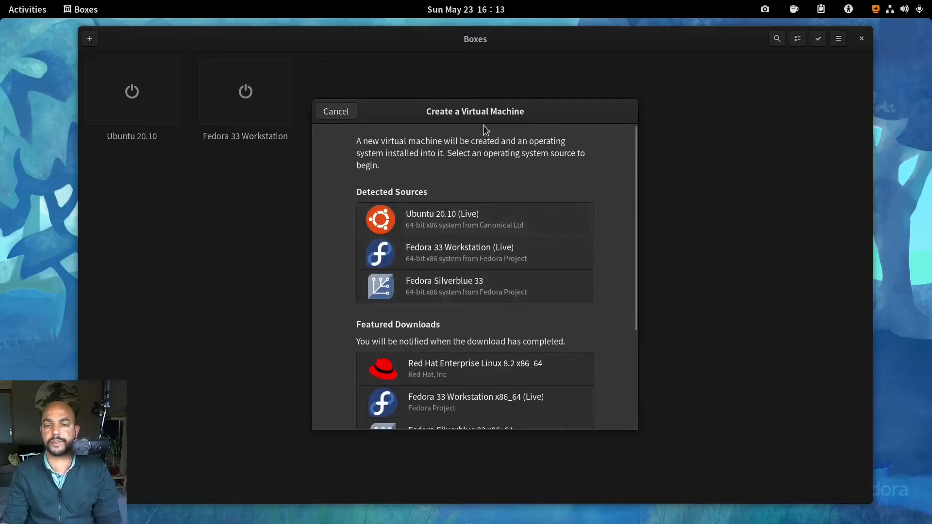
{"action": "scroll", "coordinate": [479, 283], "scroll_direction": "down", "scroll_amount": 3}
{"action": "scroll", "coordinate": [478, 284], "scroll_direction": "up", "scroll_amount": 3}
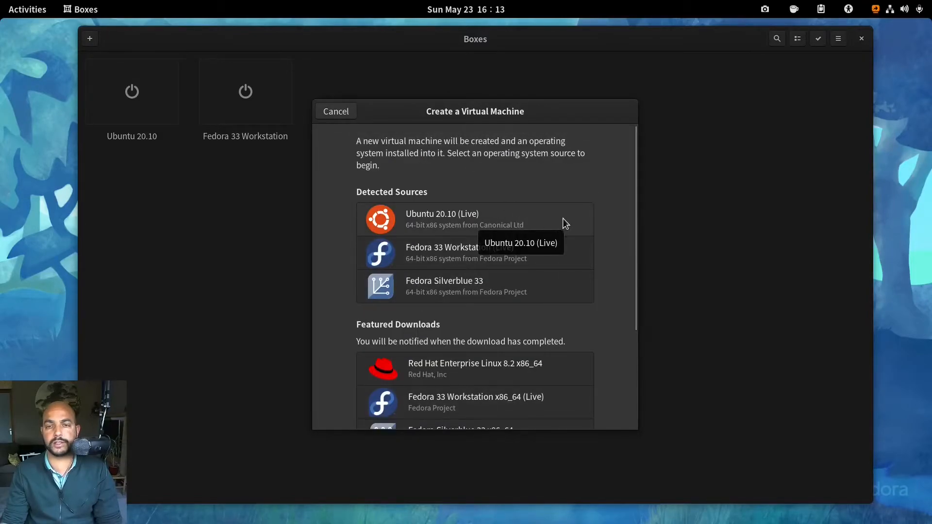
{"action": "scroll", "coordinate": [538, 232], "scroll_direction": "down", "scroll_amount": 5}
{"action": "left_click", "coordinate": [467, 401]}
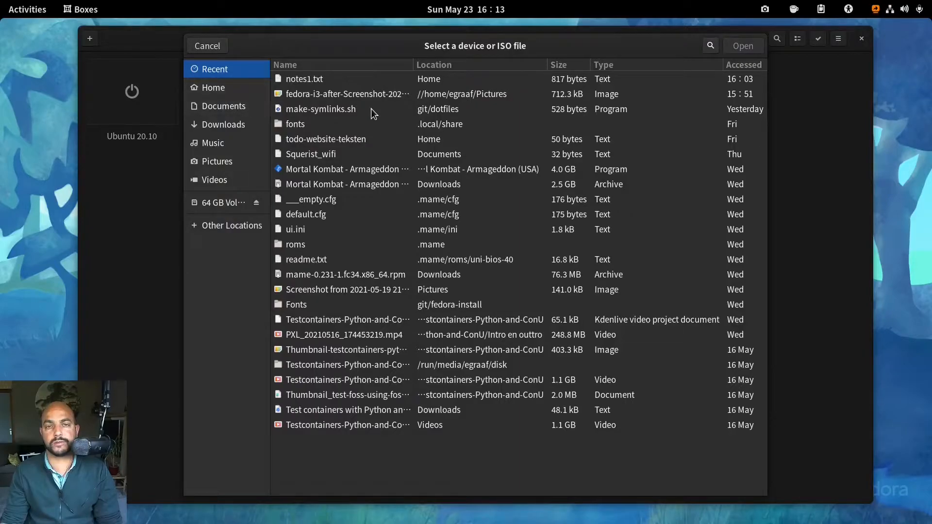
{"action": "left_click", "coordinate": [223, 124]}
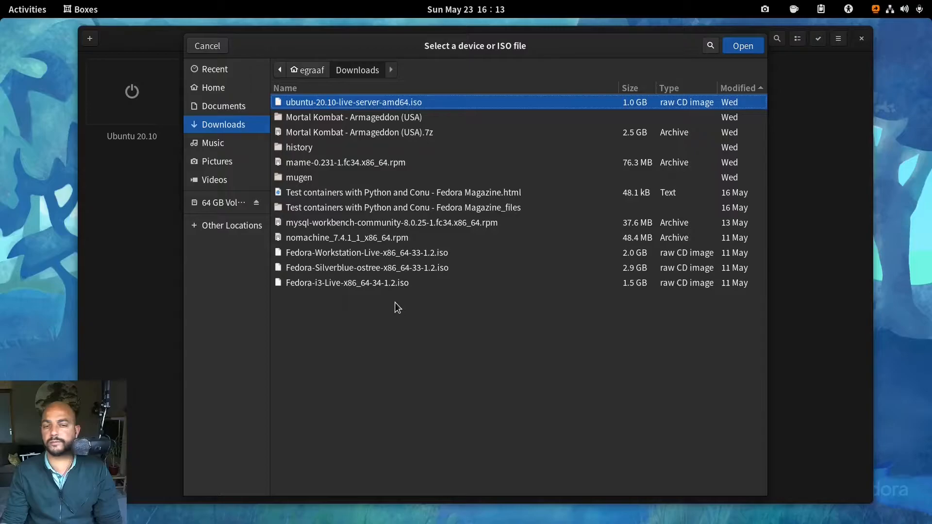
{"action": "double_click", "coordinate": [370, 287]}
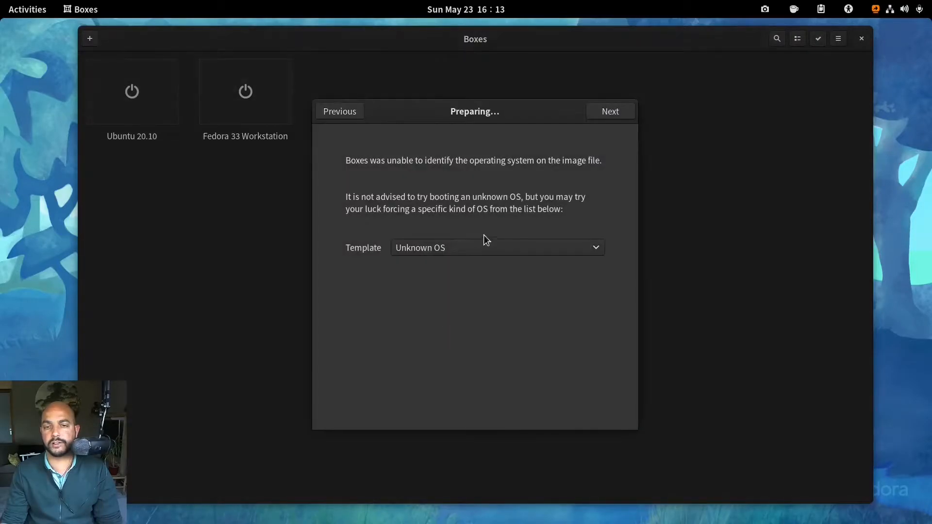
Step: Choose the Fedora 33 template, review and create the virtual machine
{"action": "left_click", "coordinate": [484, 245]}
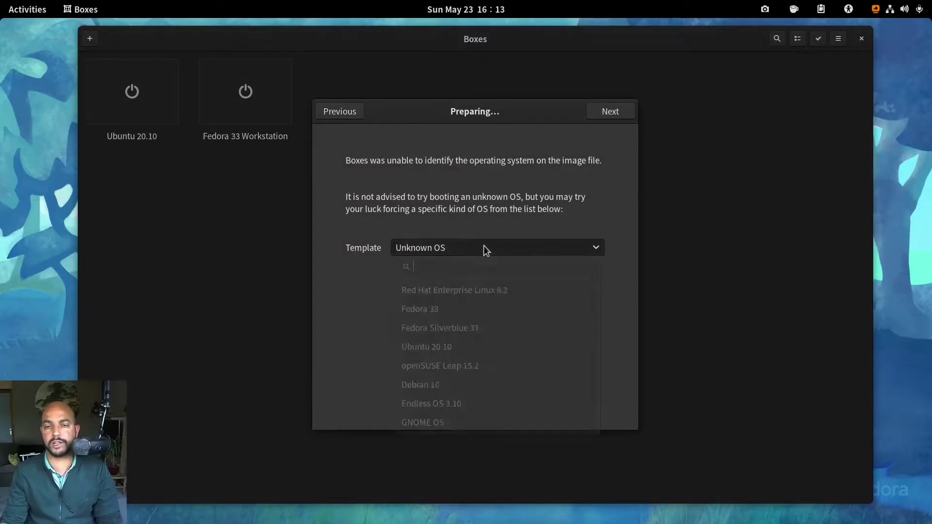
{"action": "left_click", "coordinate": [457, 316]}
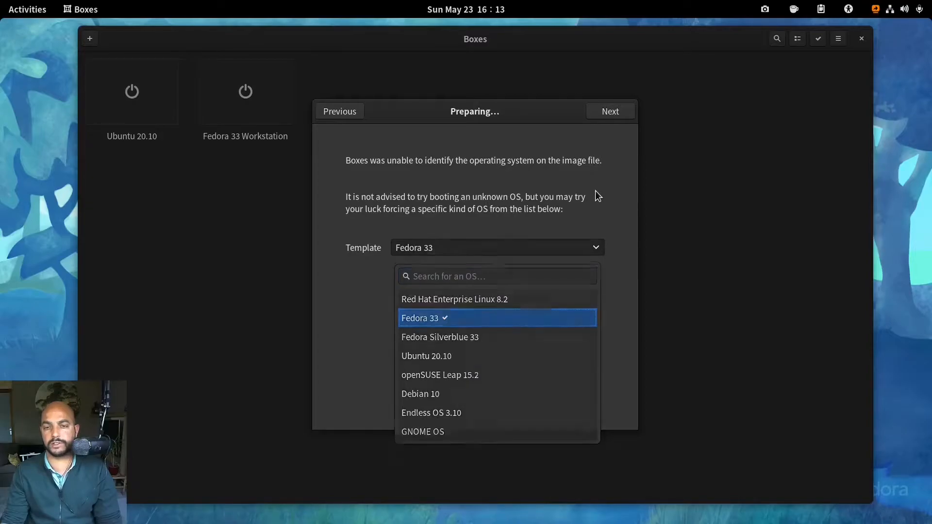
{"action": "left_click", "coordinate": [609, 116]}
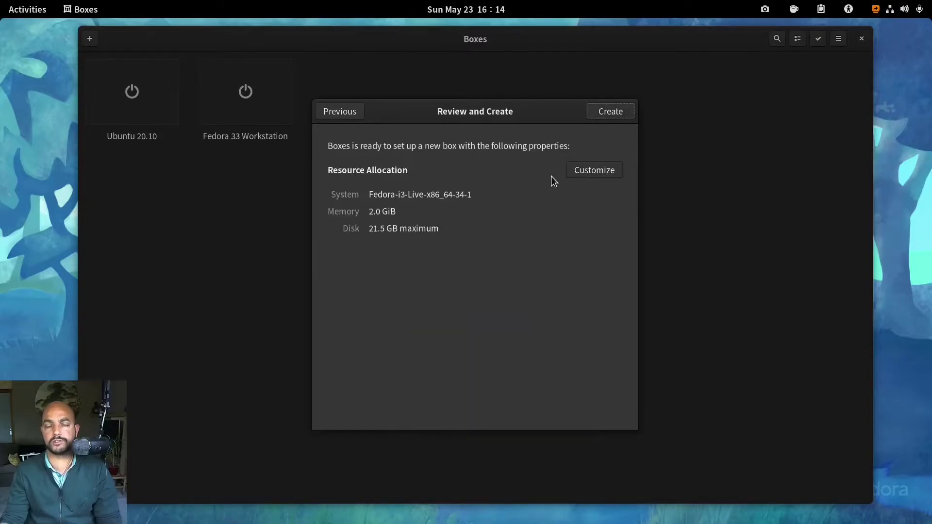
{"action": "left_click", "coordinate": [612, 112]}
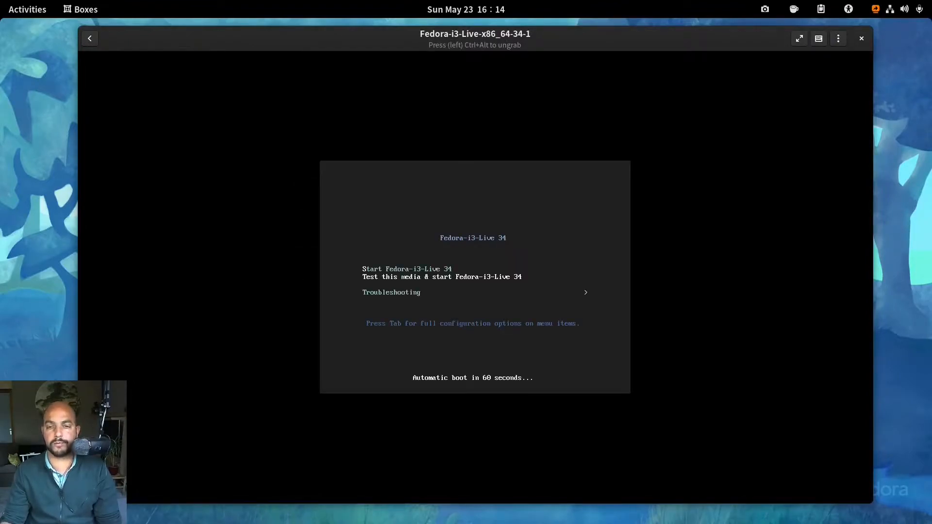
Step: Boot the Fedora i3 live system and accept the default i3 first-run config
{"action": "key", "text": "Return"}
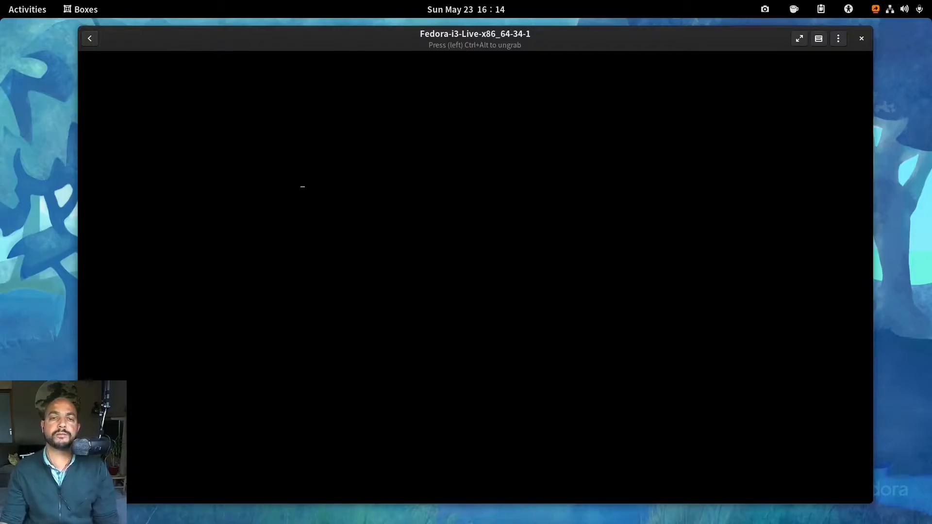
{"action": "key", "text": "ctrl+alt"}
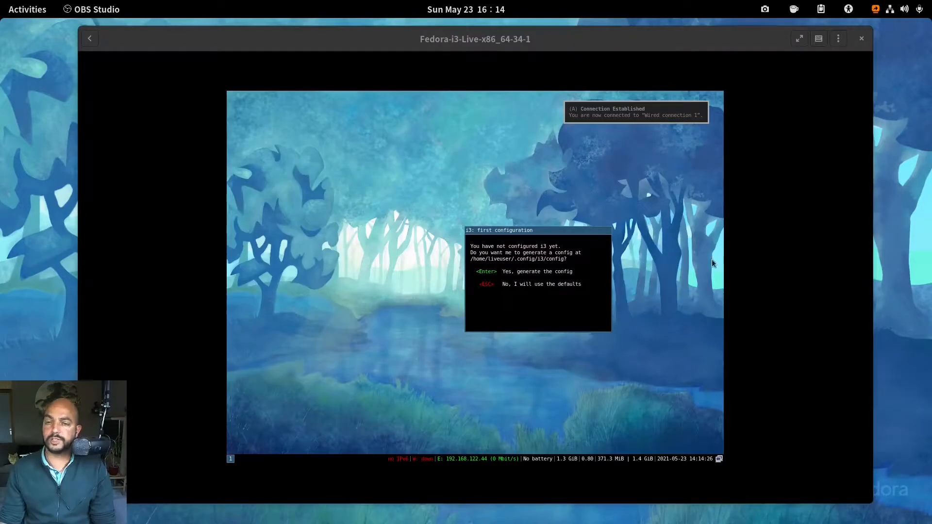
{"action": "left_click", "coordinate": [514, 287]}
{"action": "key", "text": "Return"}
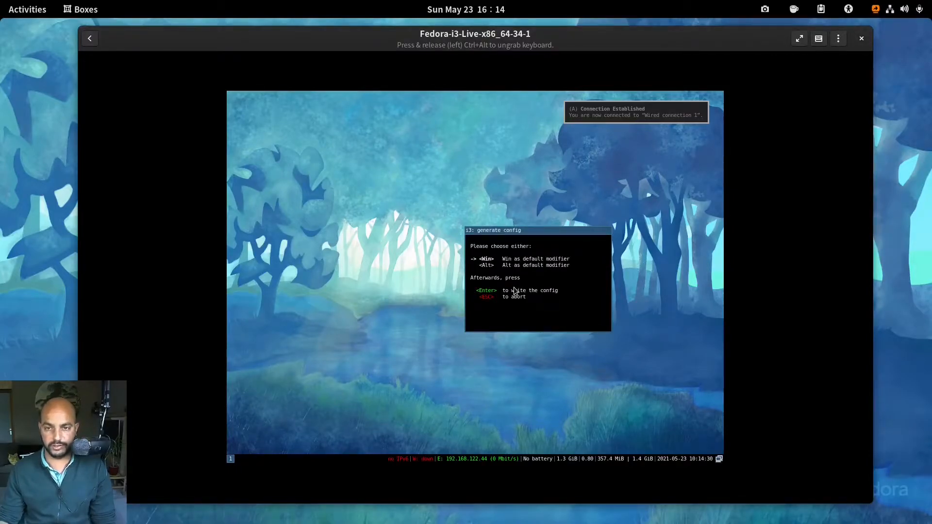
{"action": "key", "text": "Return"}
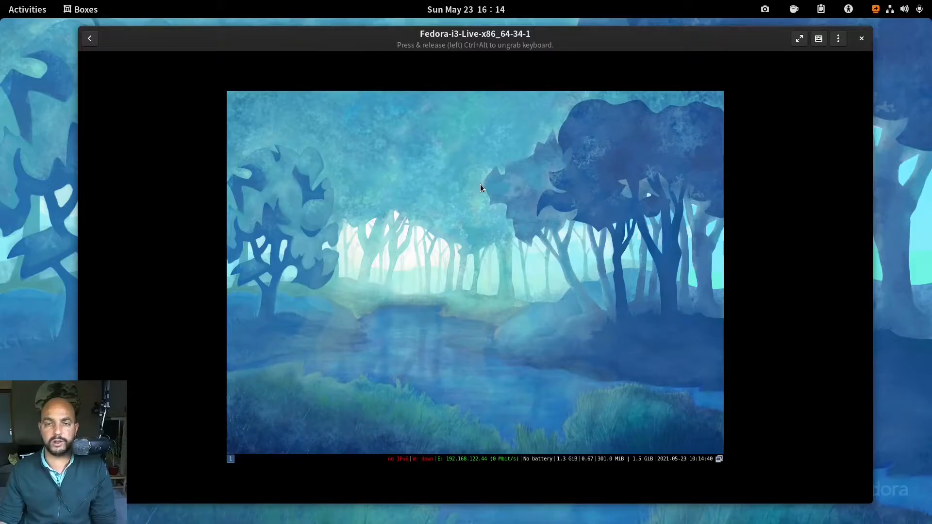
Step: Open two urxvt terminals side by side and paste liveinst at the right one's prompt
{"action": "key", "text": "super+Return"}
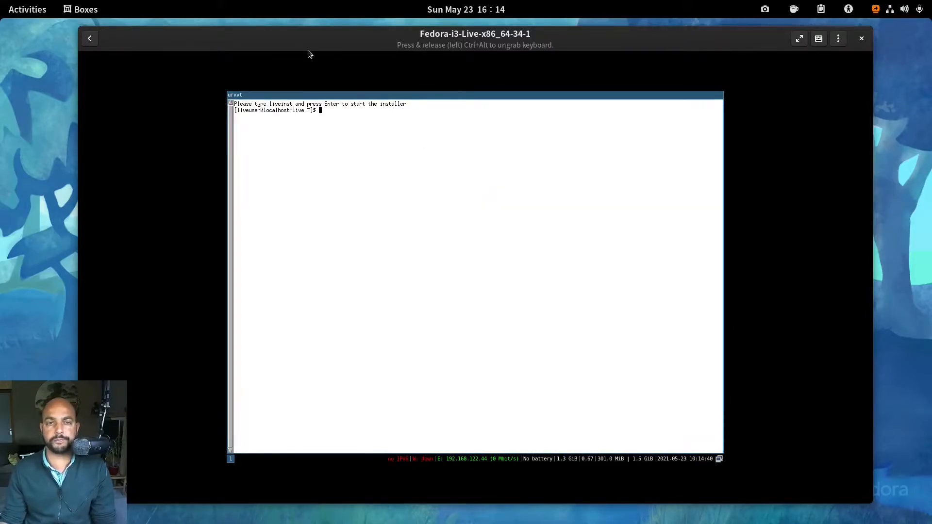
{"action": "key", "text": "Return"}
{"action": "key", "text": "Return"}
{"action": "key", "text": "Return"}
{"action": "key", "text": "Return"}
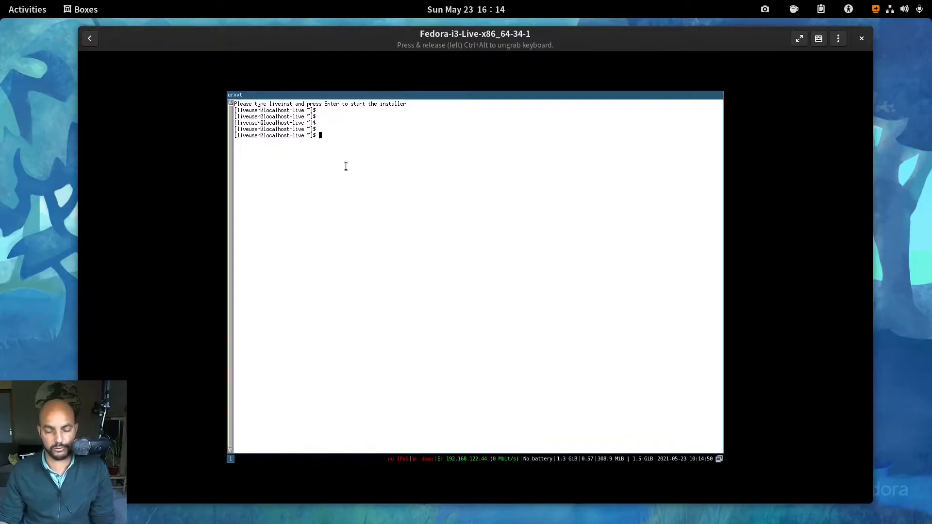
{"action": "key", "text": "super+Return"}
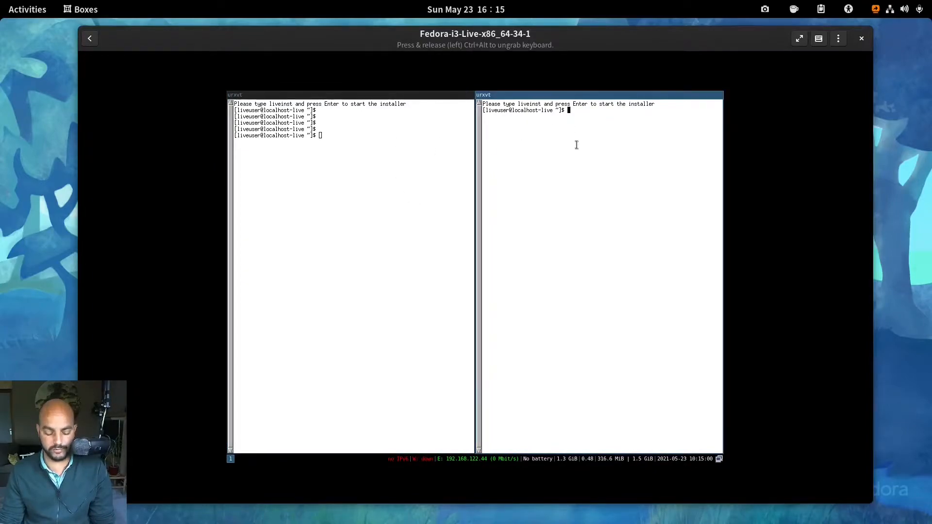
{"action": "double_click", "coordinate": [531, 103]}
{"action": "key", "text": "super+c"}
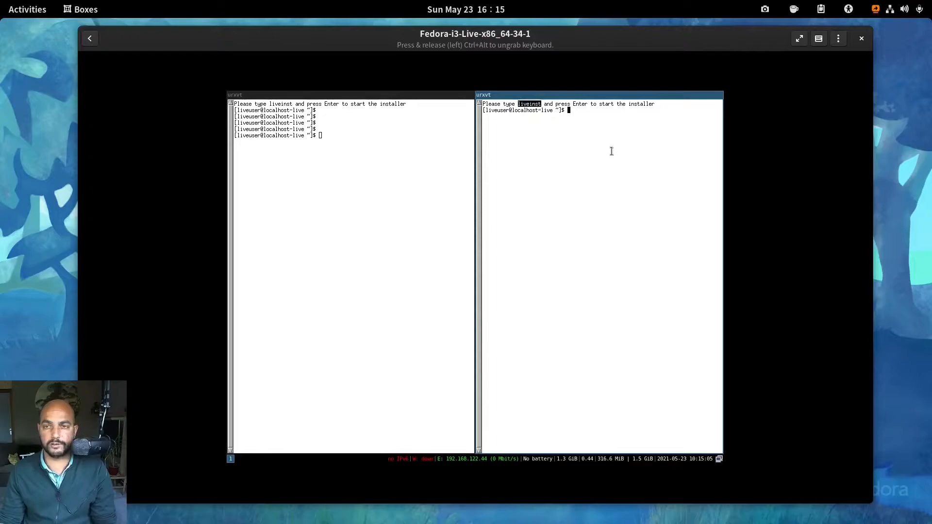
{"action": "middle_click", "coordinate": [616, 152]}
Step: Run liveinst to launch the Fedora 34 installer and close the left terminal
{"action": "key", "text": "Return"}
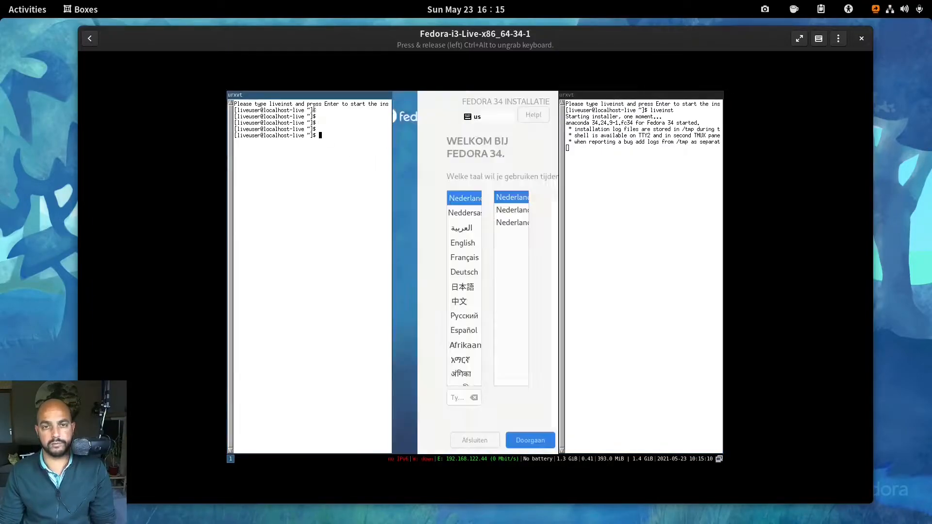
{"action": "key", "text": "ctrl+d"}
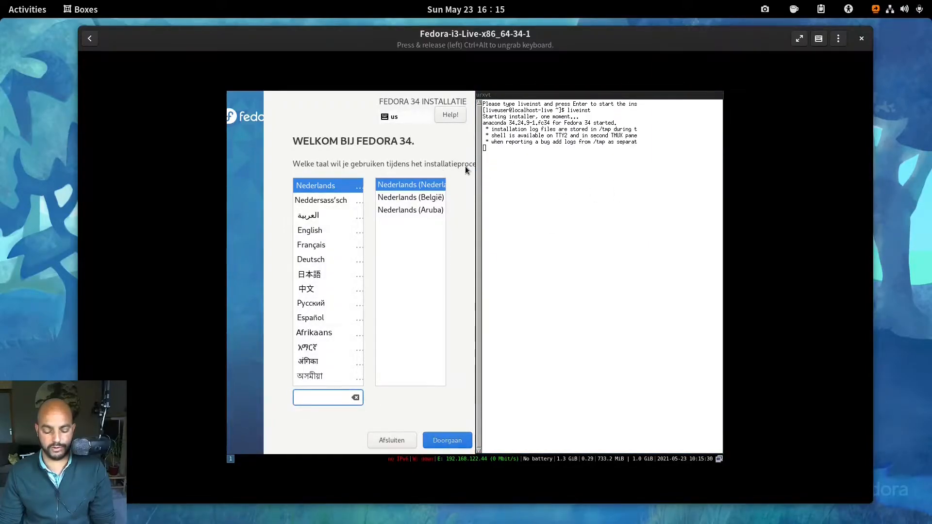
Step: Resize the installer window wider with i3 resize mode and choose English
{"action": "key", "text": "super+r"}
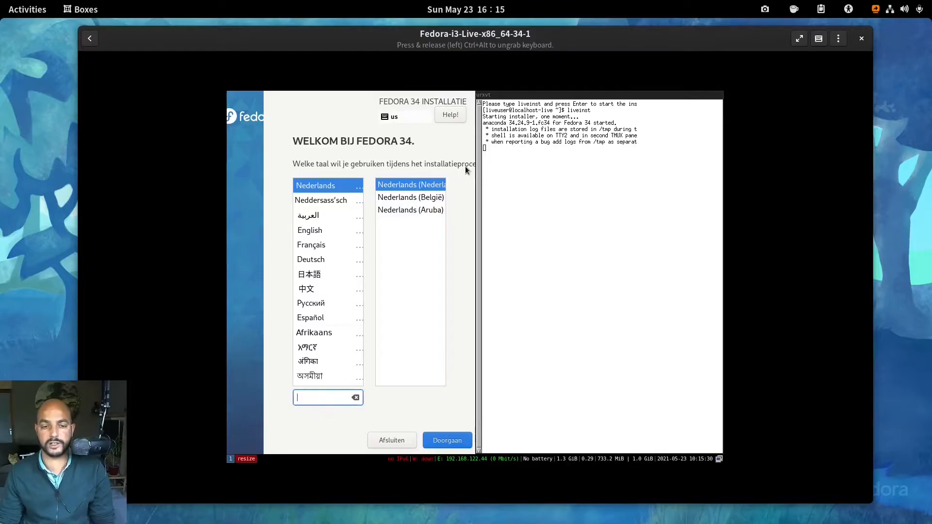
{"action": "key", "text": "Right"}
{"action": "key", "text": "Right"}
{"action": "key", "text": "Left"}
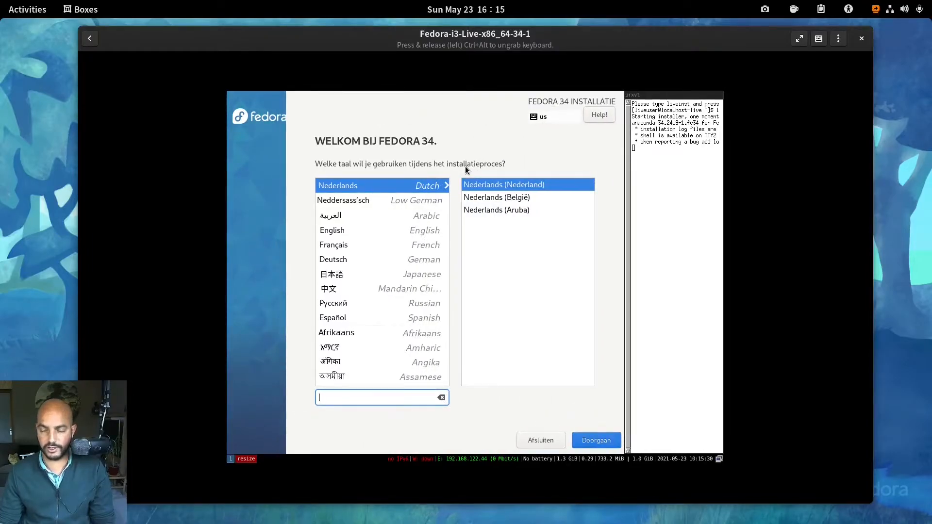
{"action": "key", "text": "Left"}
{"action": "key", "text": "Left"}
{"action": "key", "text": "Left"}
{"action": "key", "text": "Left"}
{"action": "key", "text": "Right"}
{"action": "key", "text": "Right"}
{"action": "key", "text": "Right"}
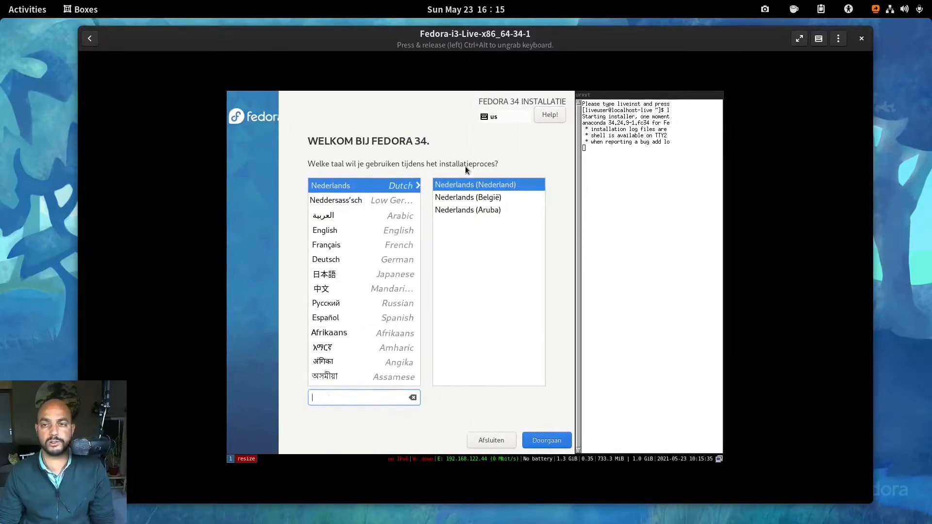
{"action": "key", "text": "Right"}
{"action": "key", "text": "Escape"}
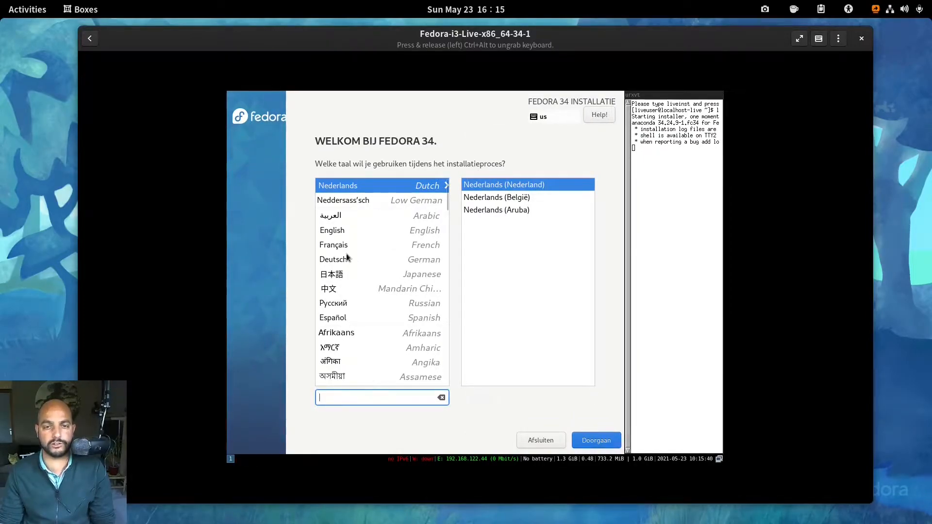
{"action": "left_click", "coordinate": [341, 234]}
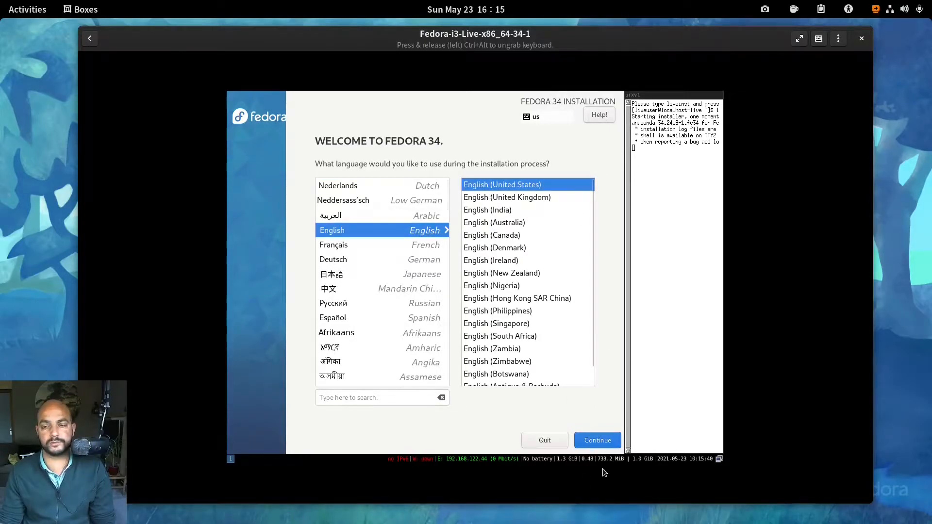
Step: Continue to the Installation Summary and accept the default installation destination disk
{"action": "left_click", "coordinate": [597, 440]}
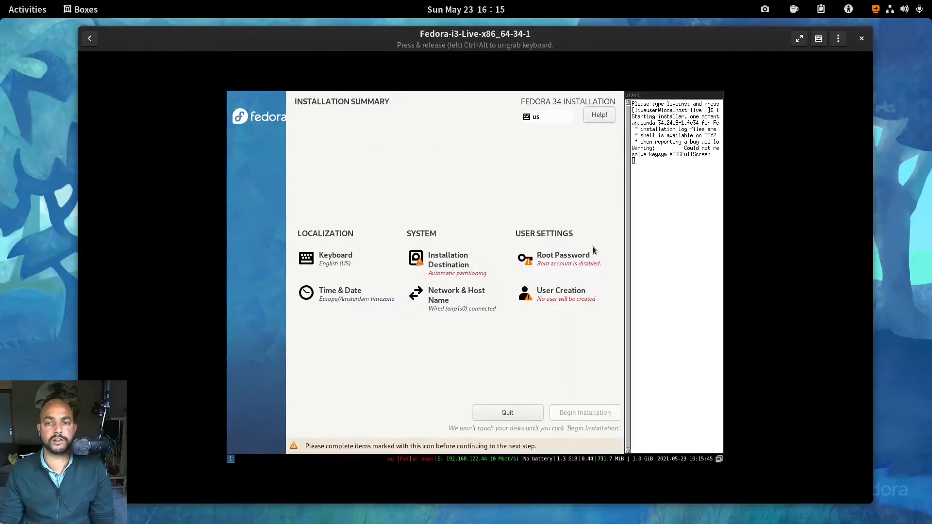
{"action": "left_click", "coordinate": [469, 266]}
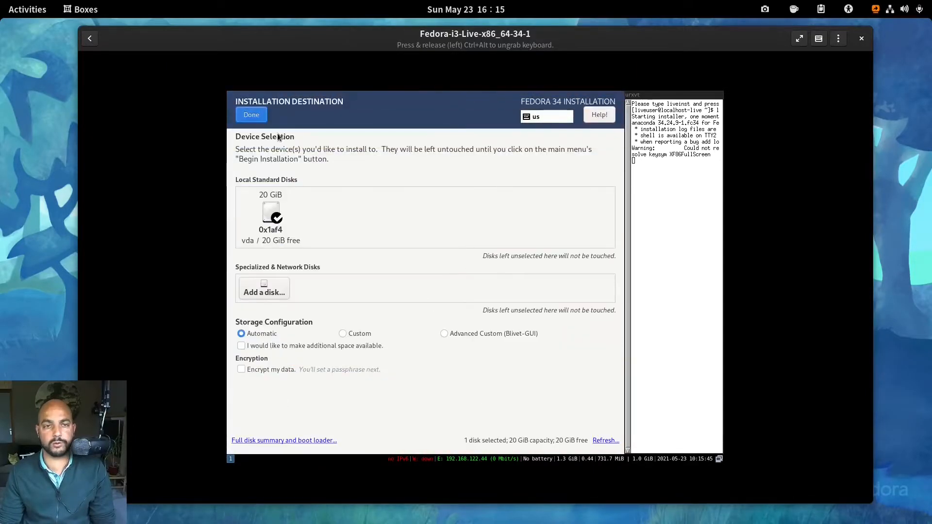
{"action": "left_click", "coordinate": [251, 115]}
Step: Set a root password, accepting it despite the weak-password warning
{"action": "left_click", "coordinate": [547, 257]}
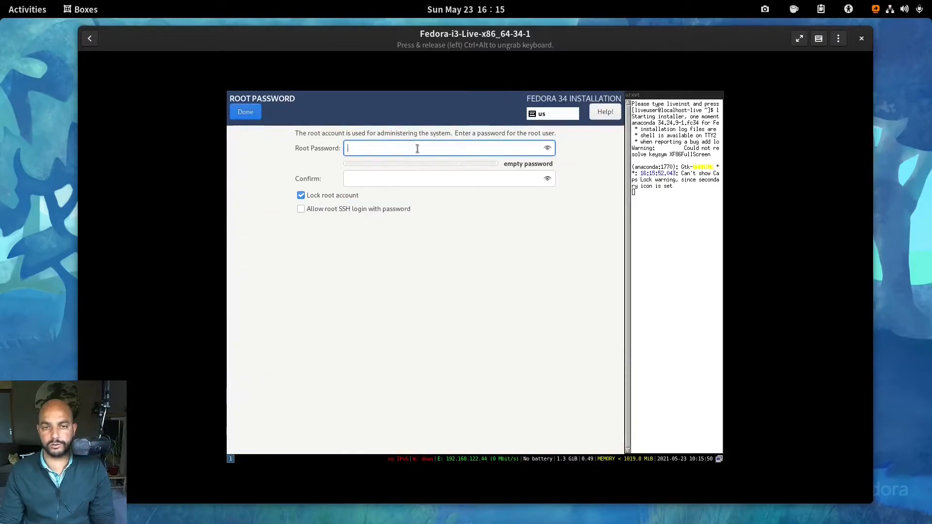
{"action": "key", "text": "Tab"}
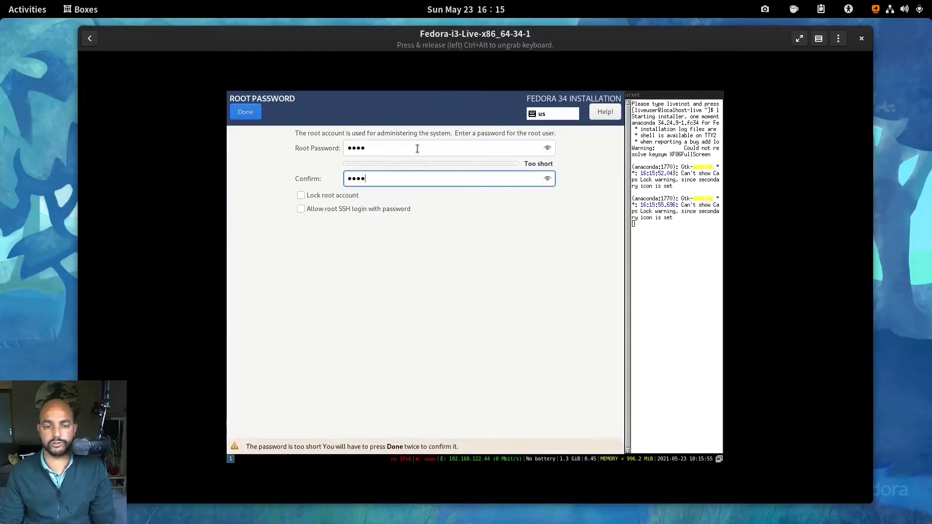
{"action": "left_click", "coordinate": [246, 111]}
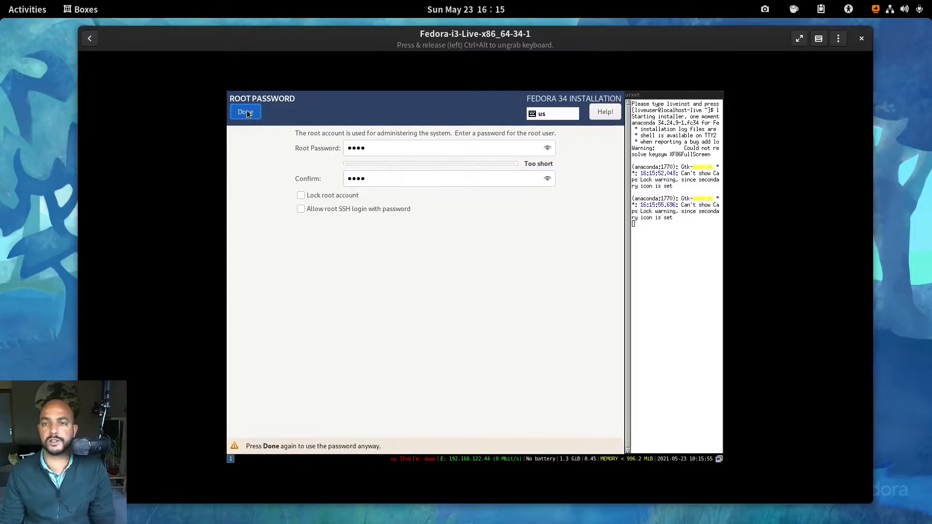
{"action": "left_click", "coordinate": [245, 112]}
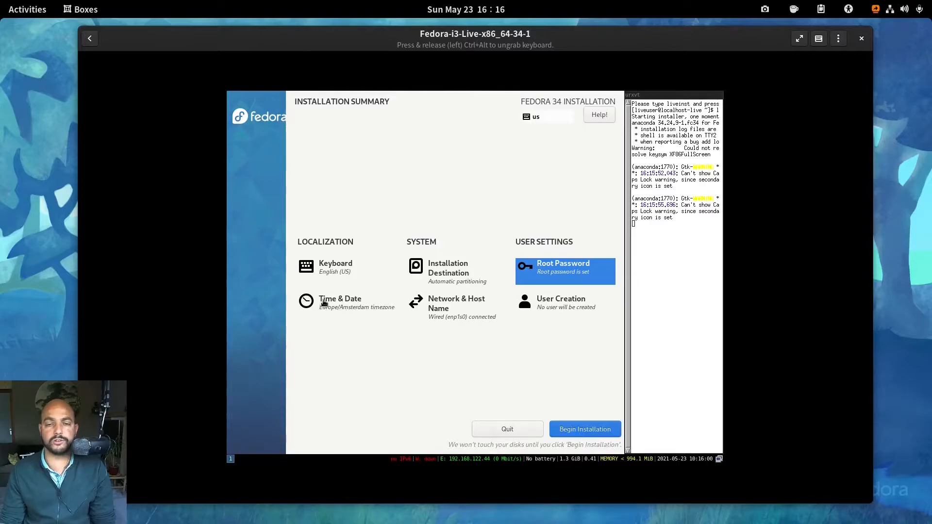
Step: Create administrator user demo with a password and begin installing Fedora 34
{"action": "left_click", "coordinate": [554, 321]}
{"action": "key", "text": "Tab"}
{"action": "key", "text": "BackSpace"}
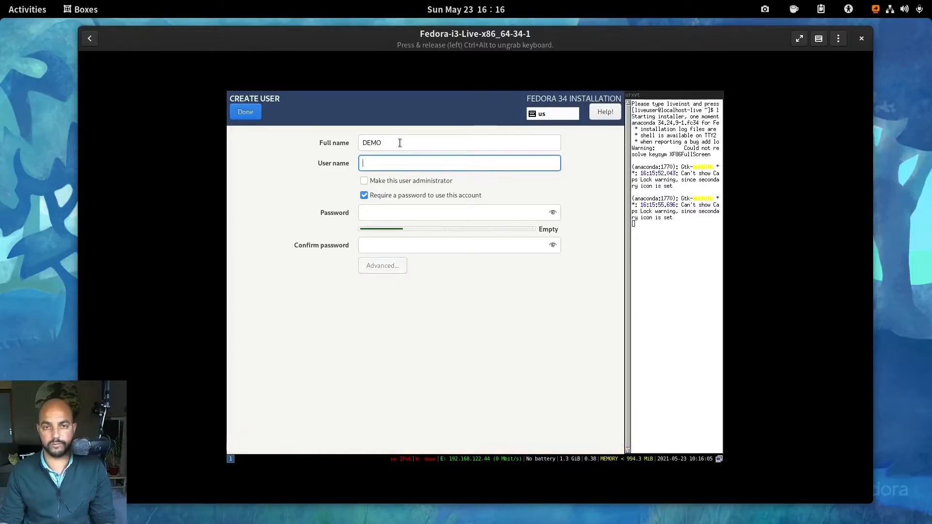
{"action": "key", "text": "shift+Tab"}
{"action": "key", "text": "Tab"}
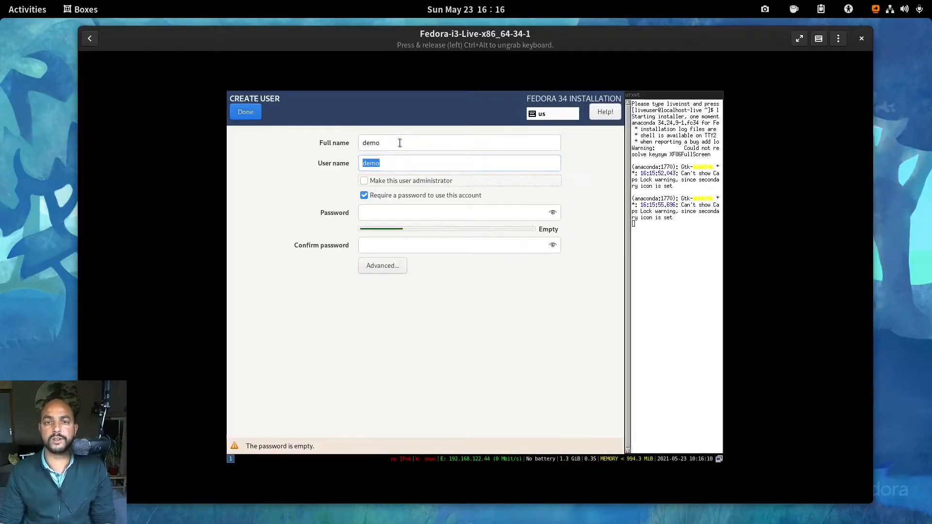
{"action": "left_click", "coordinate": [398, 180]}
{"action": "left_click", "coordinate": [407, 213]}
{"action": "key", "text": "Tab"}
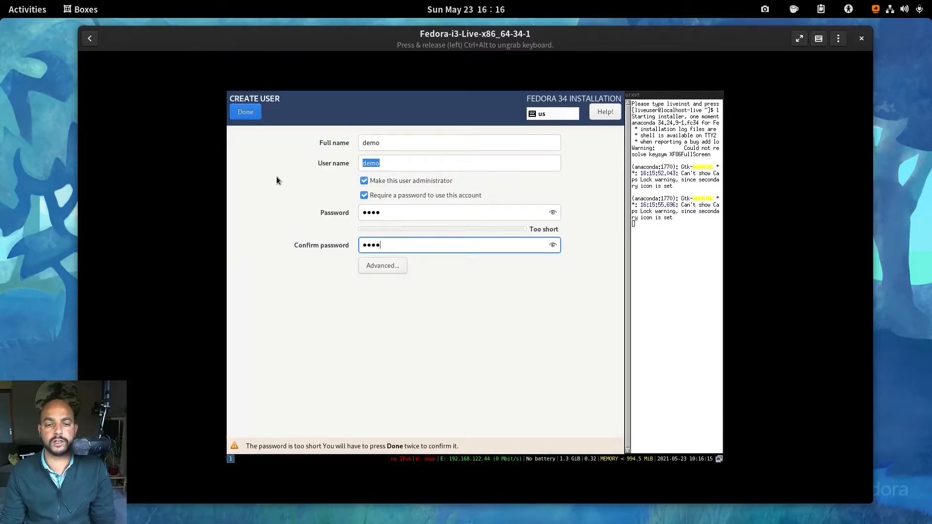
{"action": "left_click", "coordinate": [245, 113]}
{"action": "left_click", "coordinate": [244, 114]}
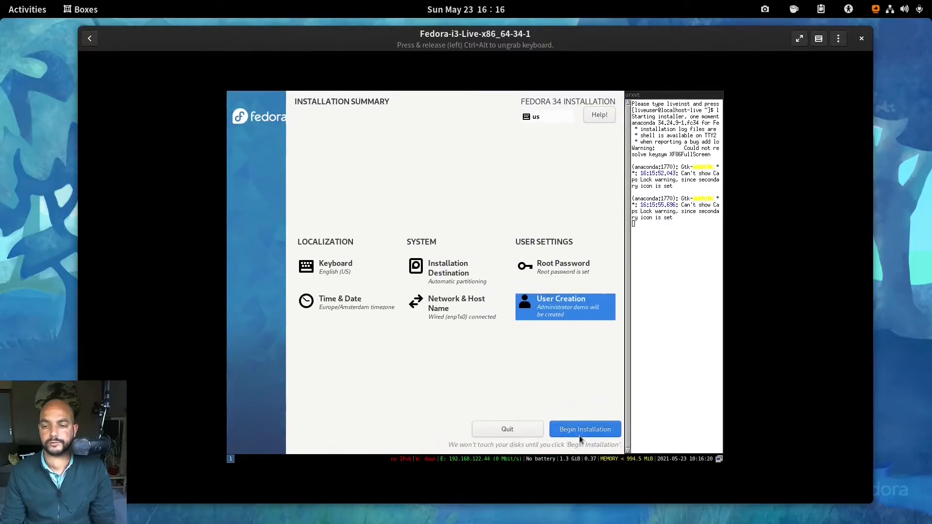
{"action": "left_click", "coordinate": [585, 429]}
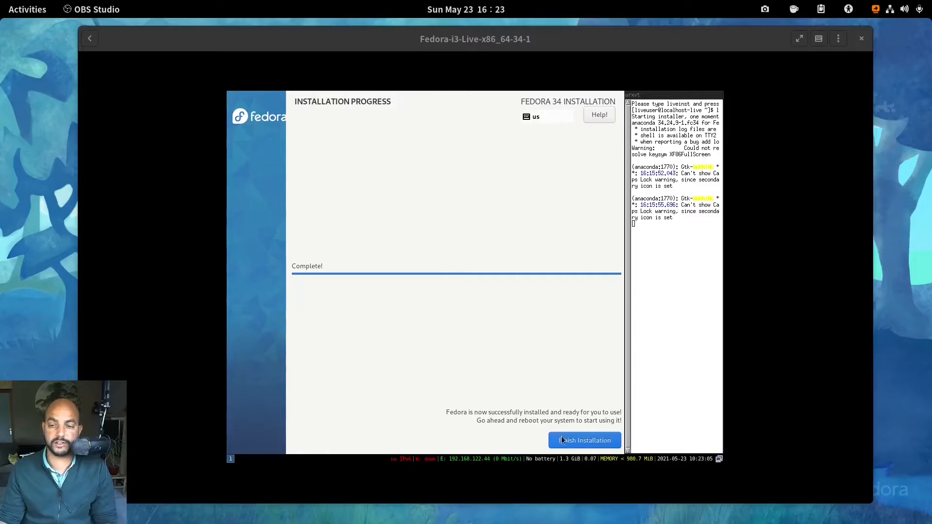
Step: Finish the installer and run sudo reboot from the terminal
{"action": "left_click", "coordinate": [575, 441]}
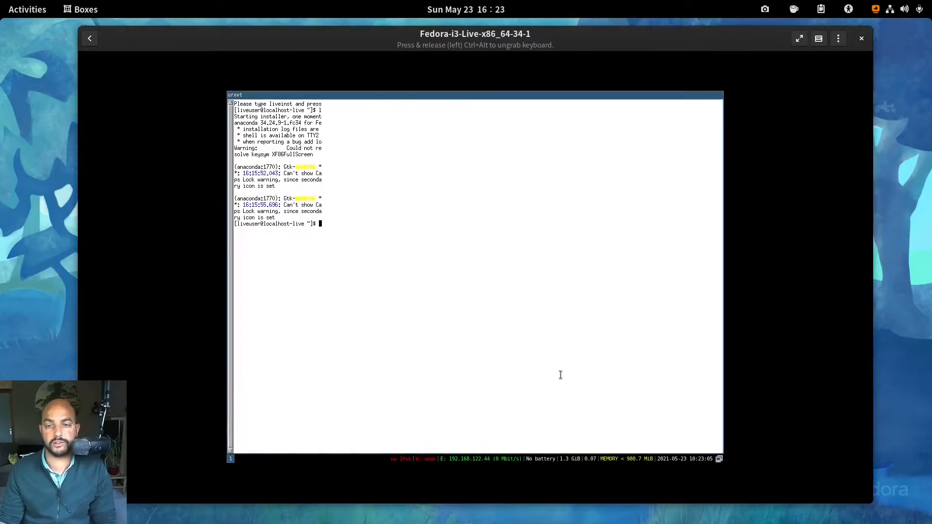
{"action": "key", "text": "Return"}
{"action": "key", "text": "Return"}
{"action": "key", "text": "Return"}
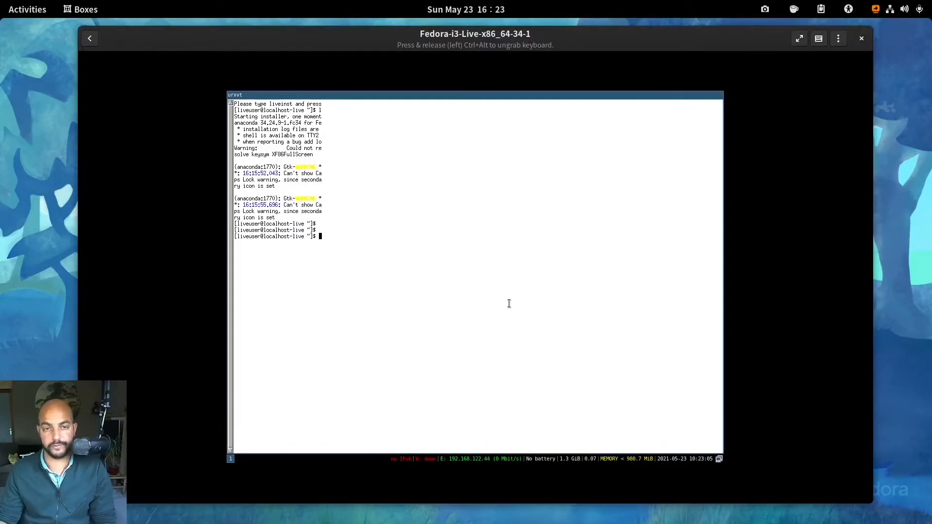
{"action": "type", "text": "sudoreboot"}
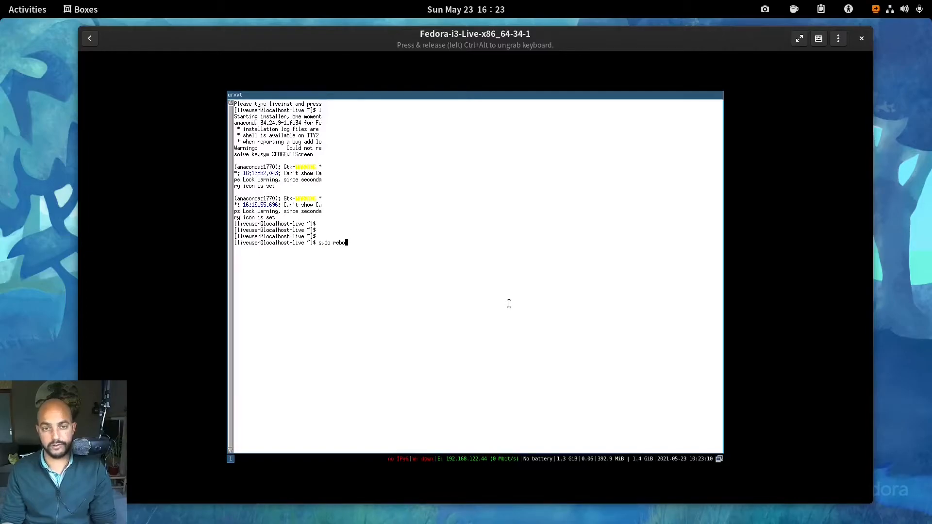
{"action": "key", "text": "Return"}
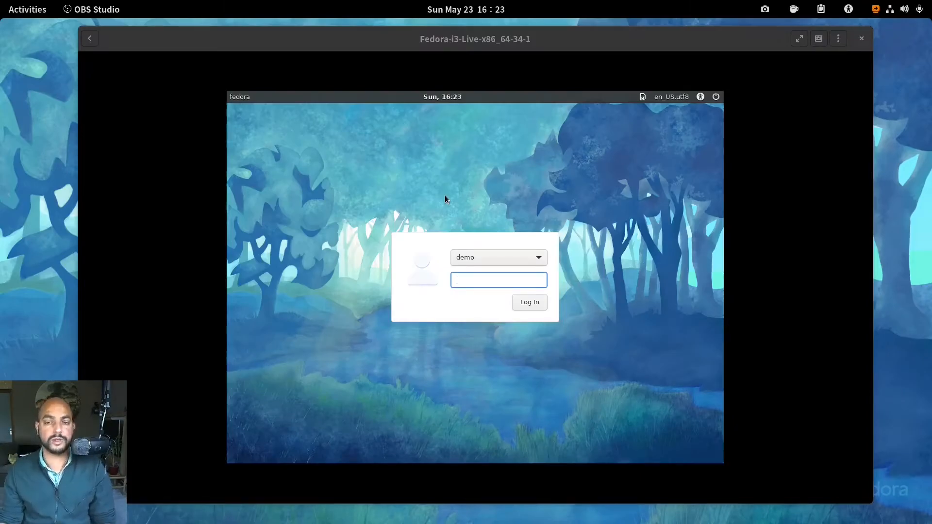
Step: Log in as demo on the installed Fedora 34 login screen
{"action": "left_click", "coordinate": [502, 260]}
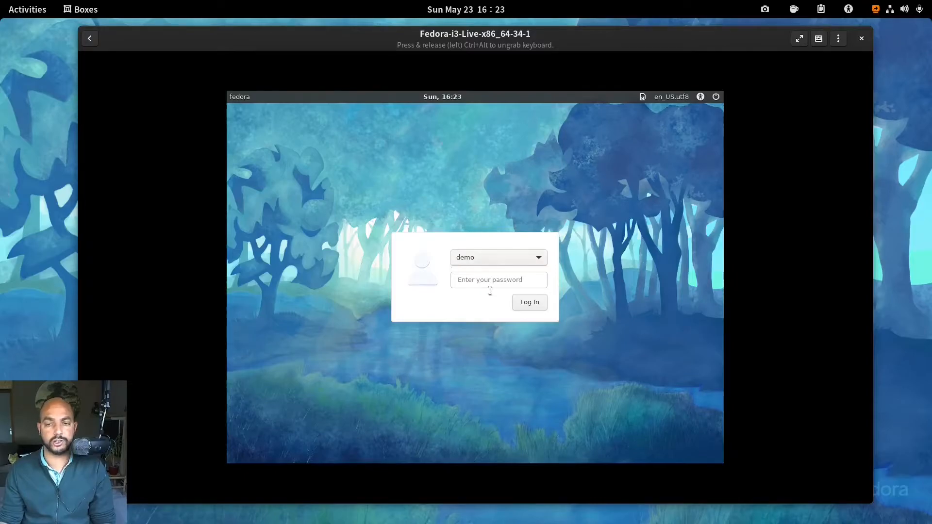
{"action": "left_click", "coordinate": [490, 281]}
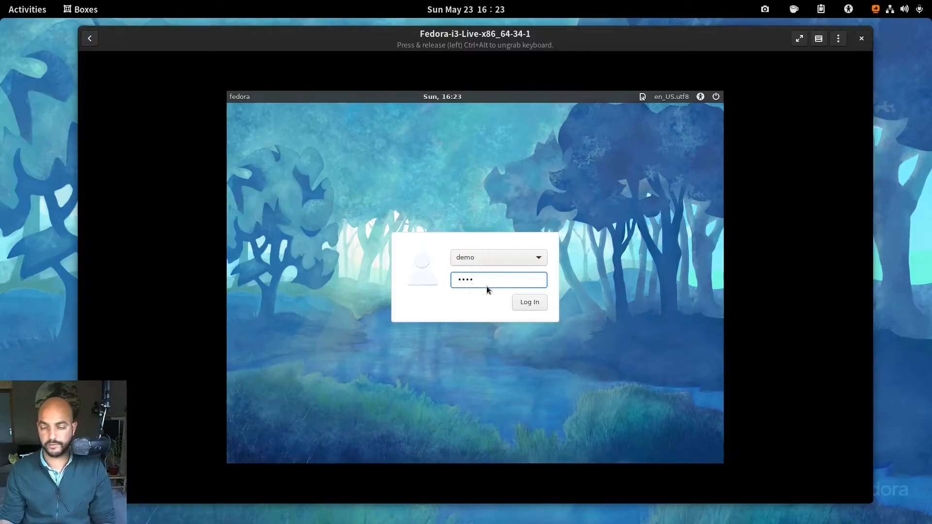
{"action": "key", "text": "Return"}
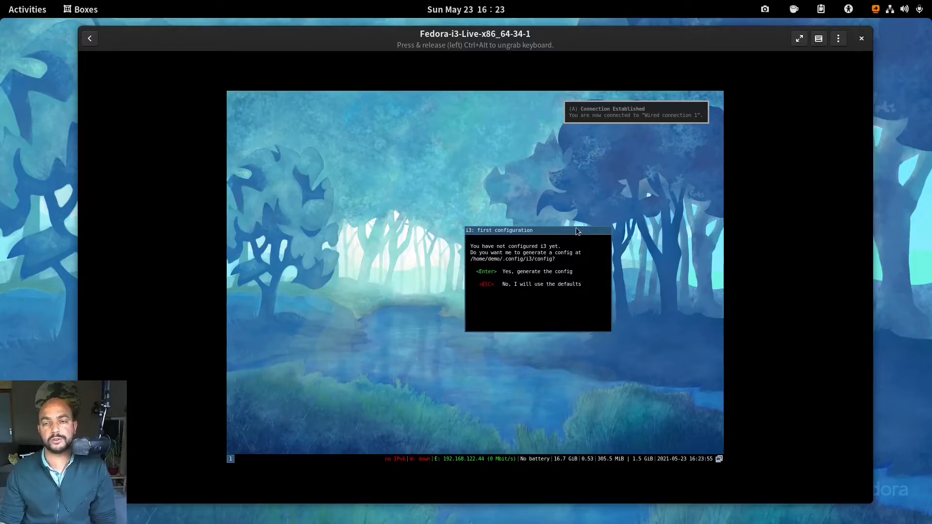
{"action": "key", "text": "ctrl+alt"}
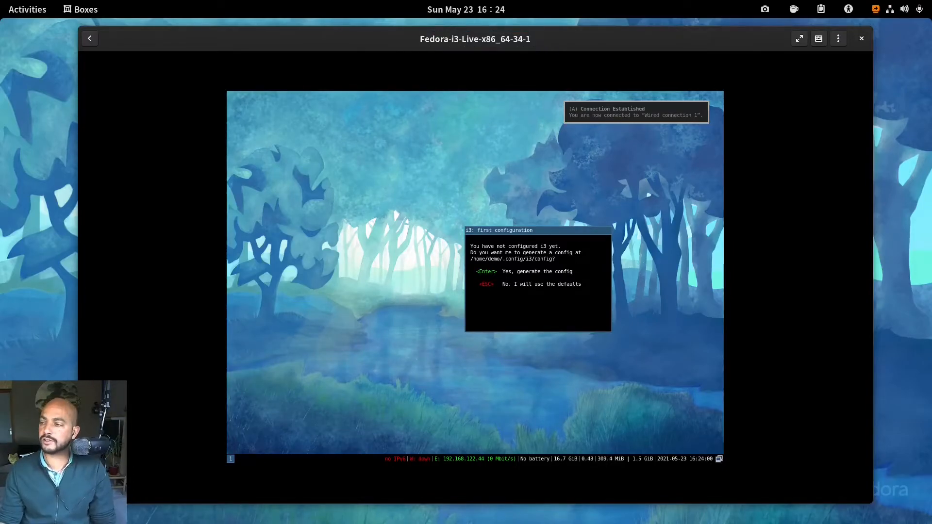
{"action": "key", "text": "alt+Tab"}
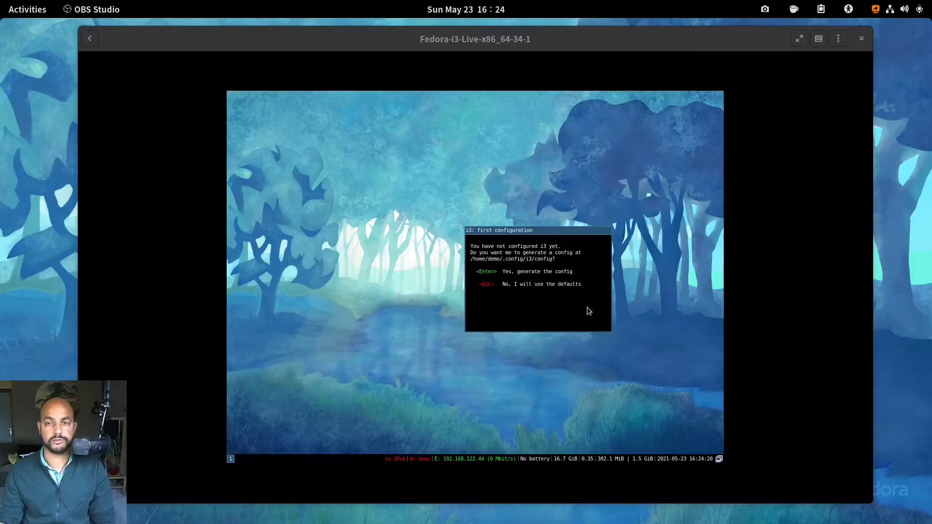
Step: Generate the i3 config file keeping Win as the default modifier
{"action": "key", "text": "Return"}
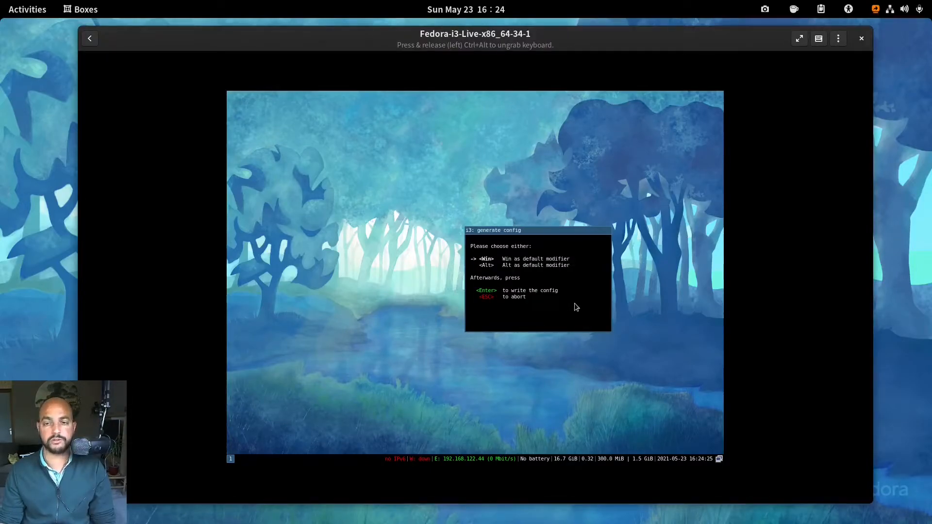
{"action": "key", "text": "Down"}
{"action": "key", "text": "Up"}
{"action": "key", "text": "Down"}
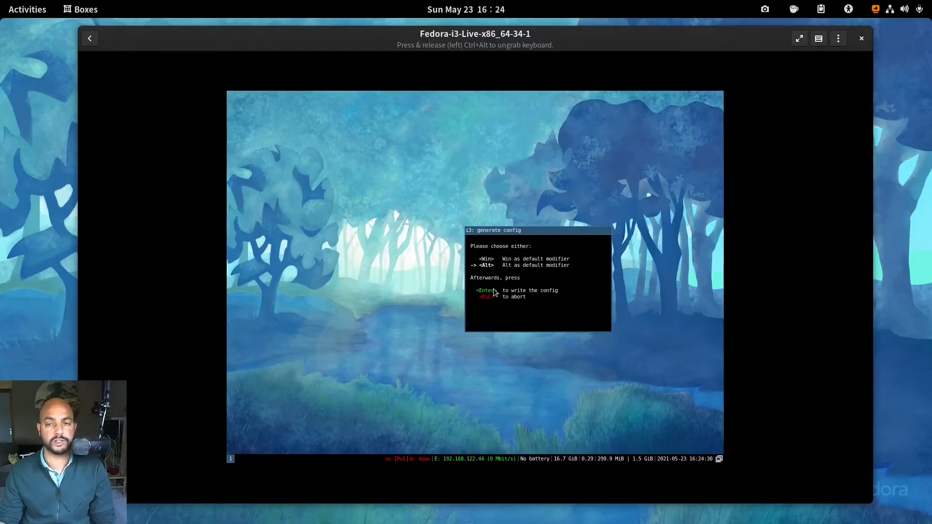
{"action": "key", "text": "Up"}
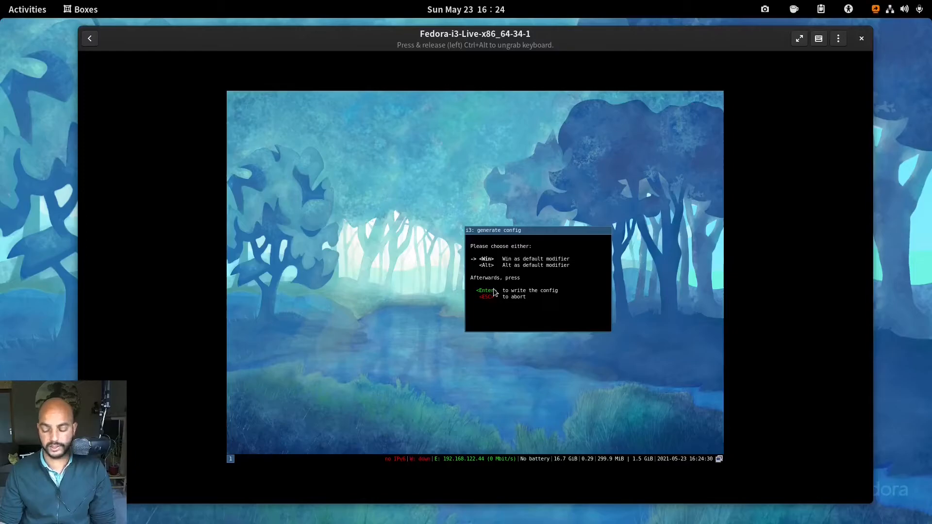
{"action": "key", "text": "Return"}
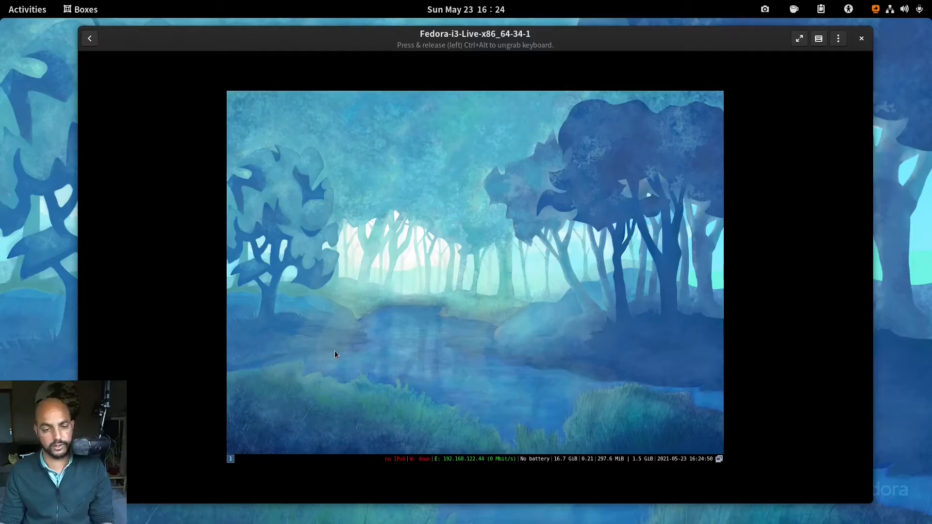
Step: Open a urxvt terminal on workspace 1 and run ls -ltr in it
{"action": "key", "text": "super+4"}
{"action": "key", "text": "super+4"}
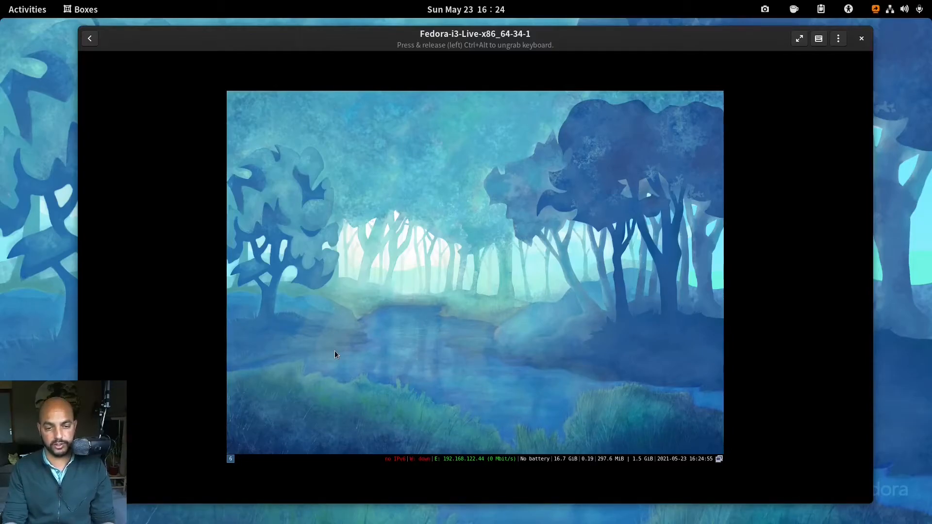
{"action": "key", "text": "super+1"}
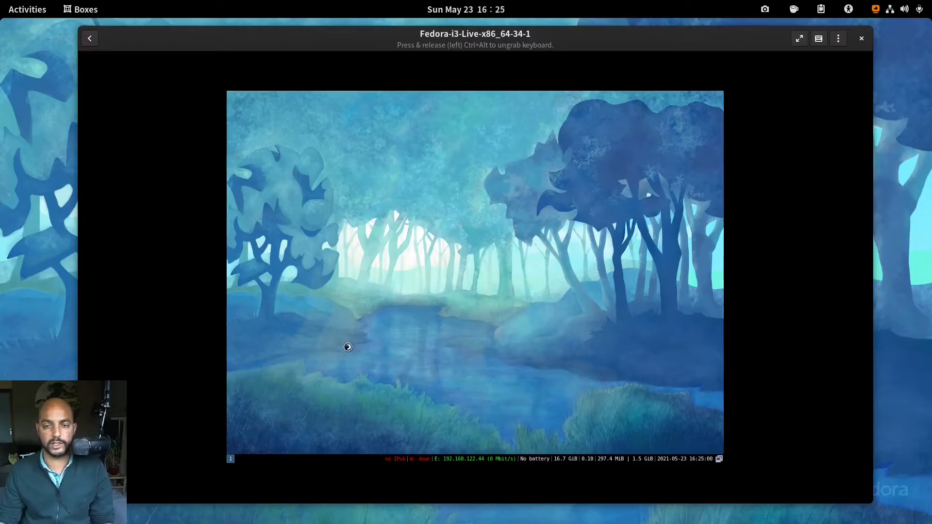
{"action": "key", "text": "super+Return"}
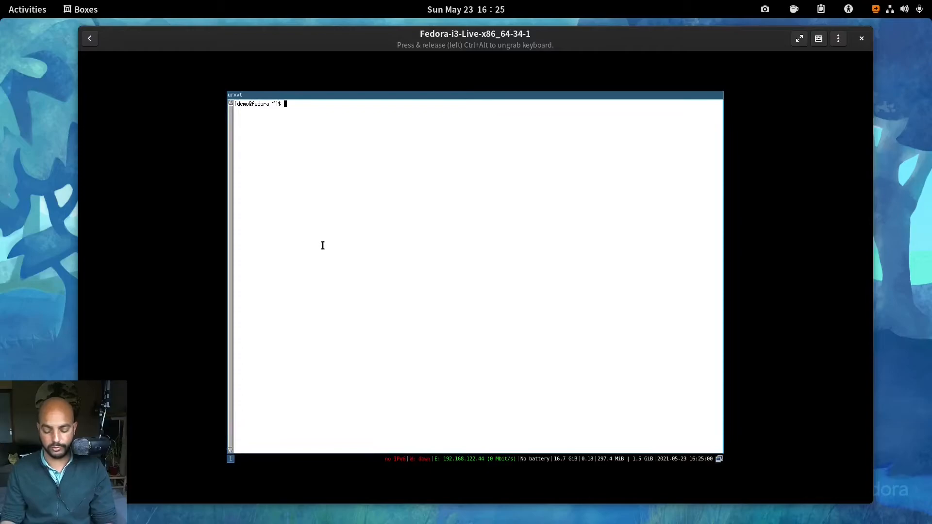
{"action": "type", "text": "ls -ltr"}
{"action": "key", "text": "Return"}
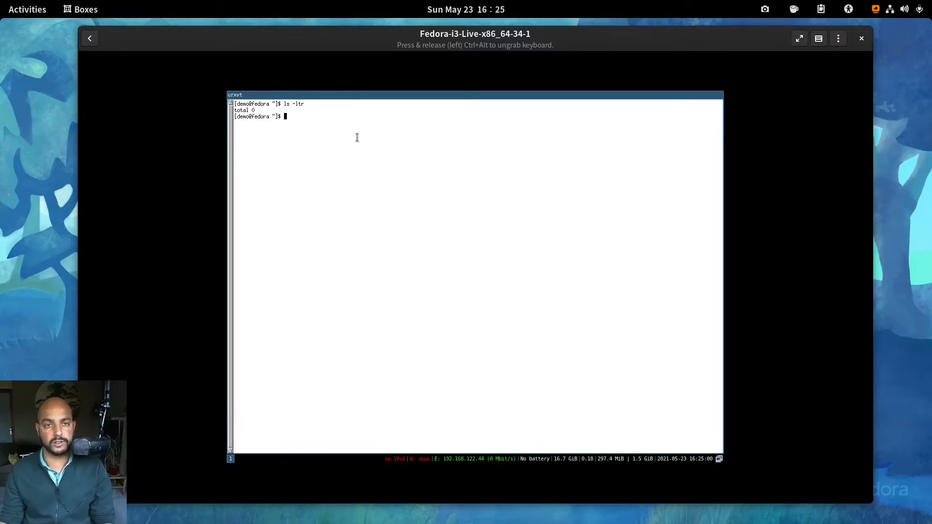
{"action": "type", "text": "ONE"}
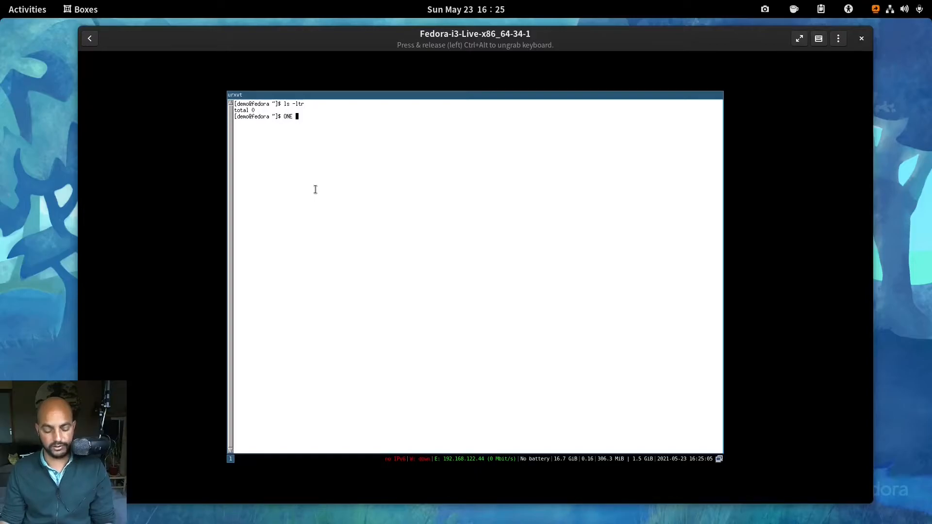
Step: Open a terminal on workspace 2 and flip between workspaces 1 and 2
{"action": "key", "text": "super+2"}
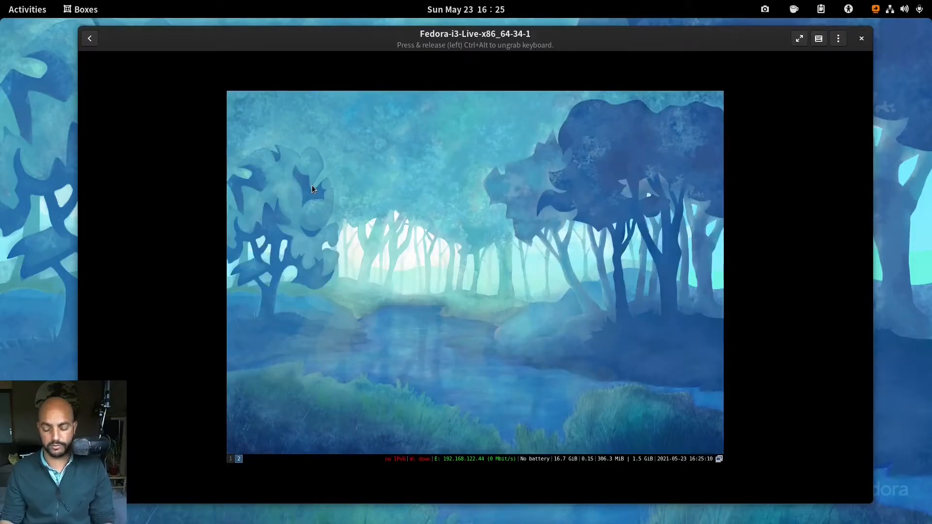
{"action": "key", "text": "super+Return"}
{"action": "type", "text": "l"}
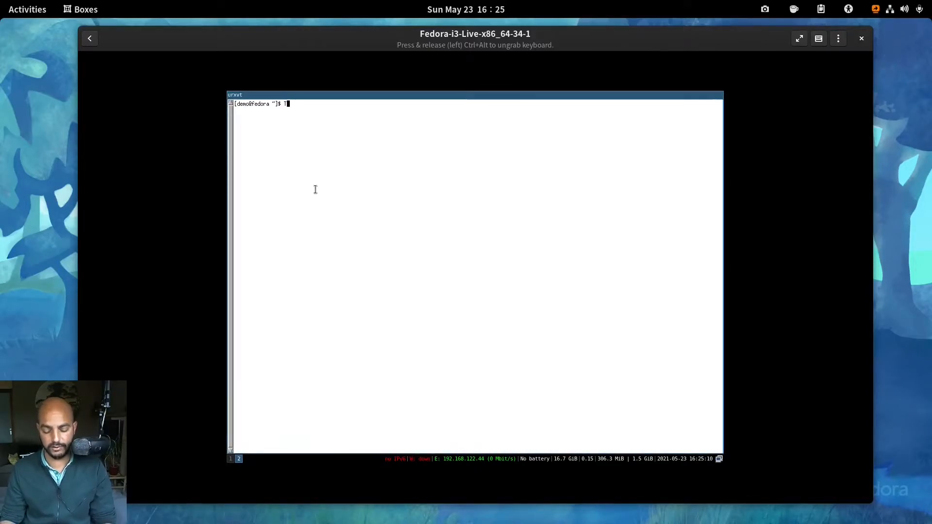
{"action": "type", "text": "WO"}
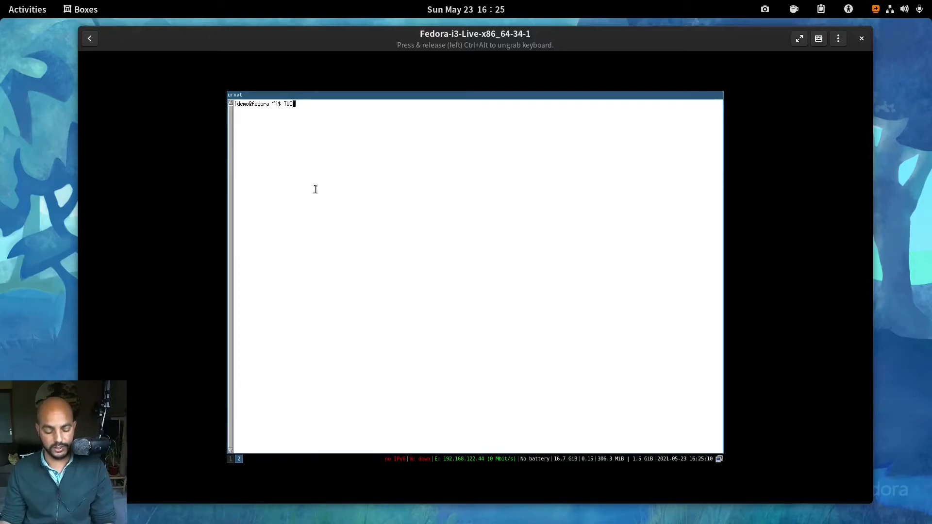
{"action": "key", "text": "super+1"}
{"action": "key", "text": "super+2"}
{"action": "key", "text": "super+1"}
Step: Switch to workspace 3 and open a fresh terminal there
{"action": "key", "text": "super+2"}
{"action": "key", "text": "super+1"}
{"action": "key", "text": "super+3"}
{"action": "key", "text": "super+Return"}
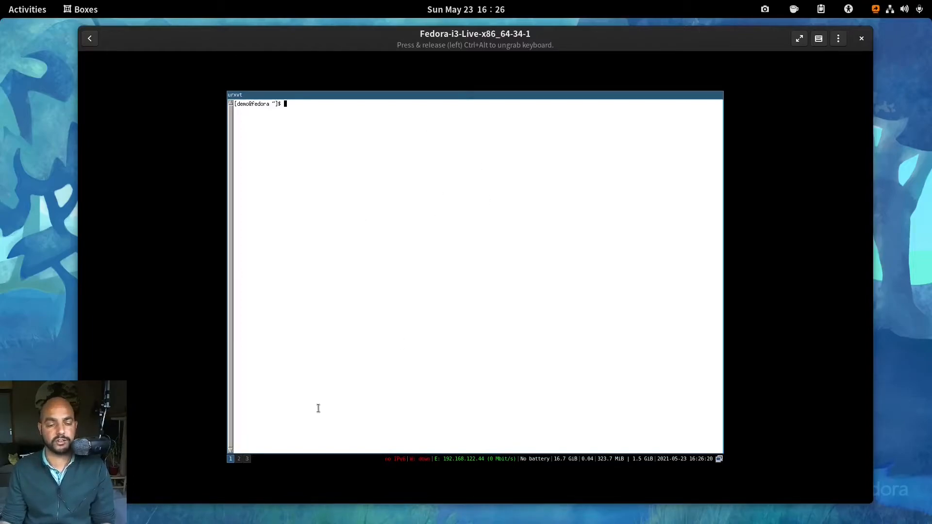
{"action": "type", "text": "THREE"}
Step: Run the THREE line on workspace 3 and close that terminal with Mod+Shift+Q
{"action": "key", "text": "Return"}
{"action": "left_click", "coordinate": [246, 458]}
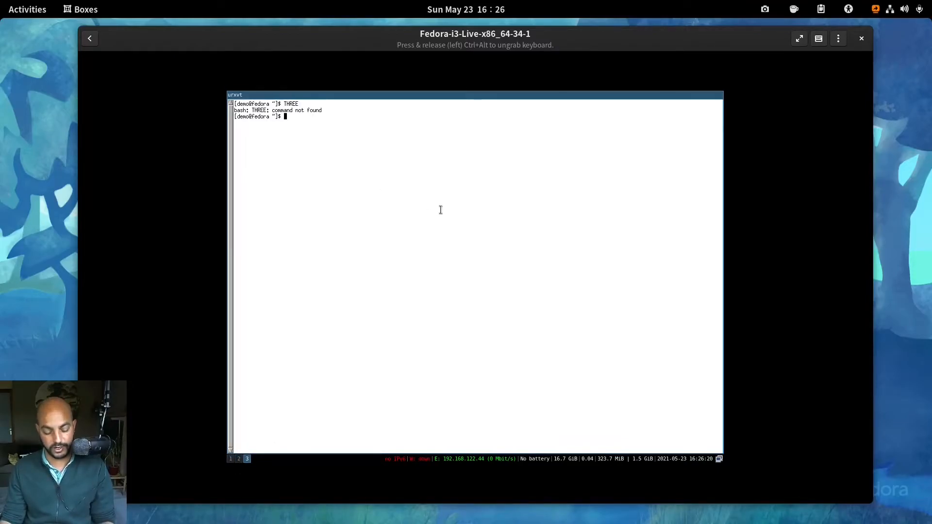
{"action": "key", "text": "super+shift+q"}
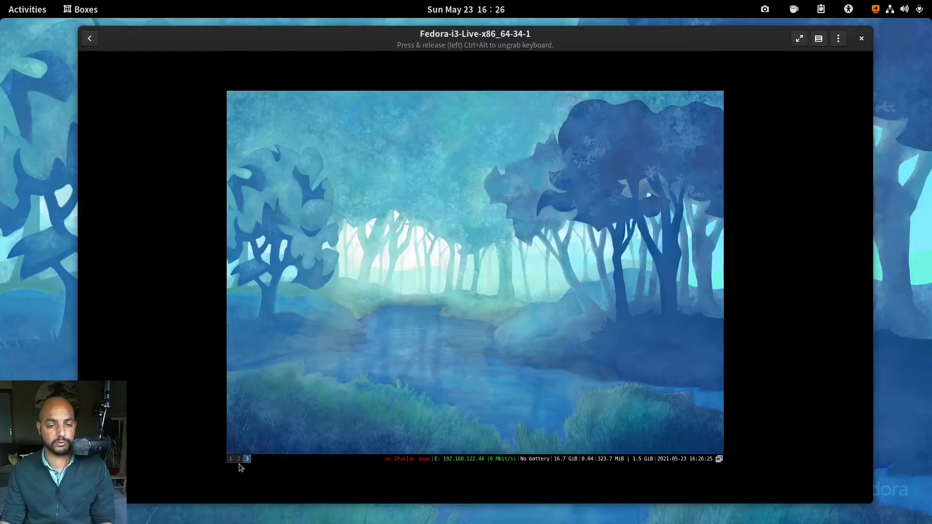
Step: Return to workspace 2, cancel its pending TWO line and close that terminal too
{"action": "left_click", "coordinate": [239, 459]}
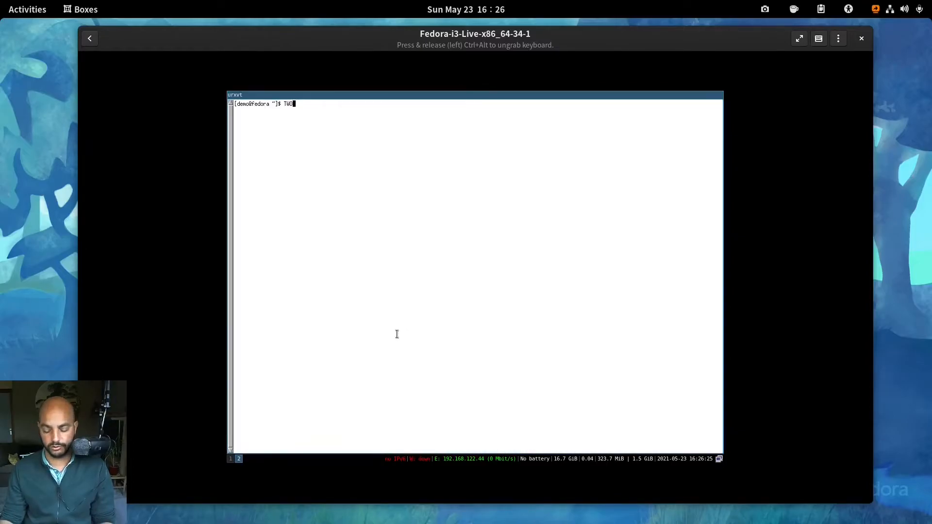
{"action": "key", "text": "ctrl+c"}
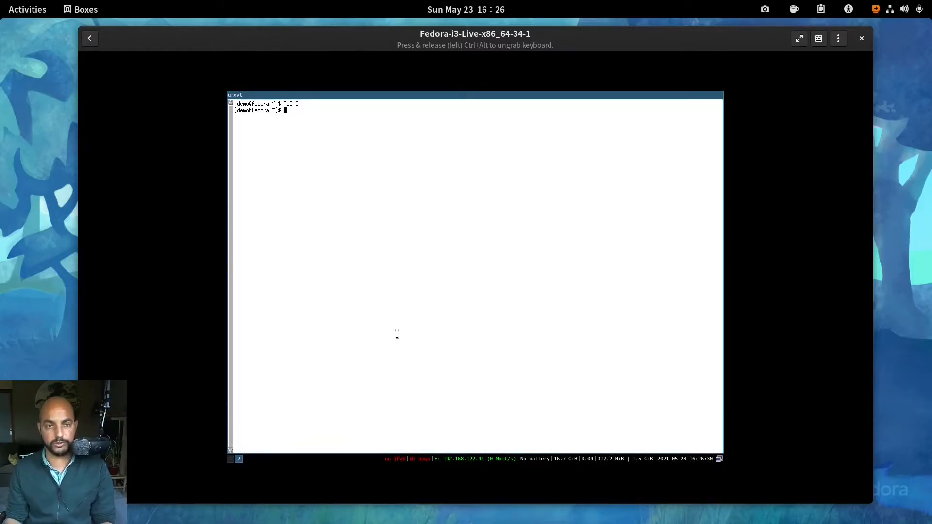
{"action": "key", "text": "ctrl+d"}
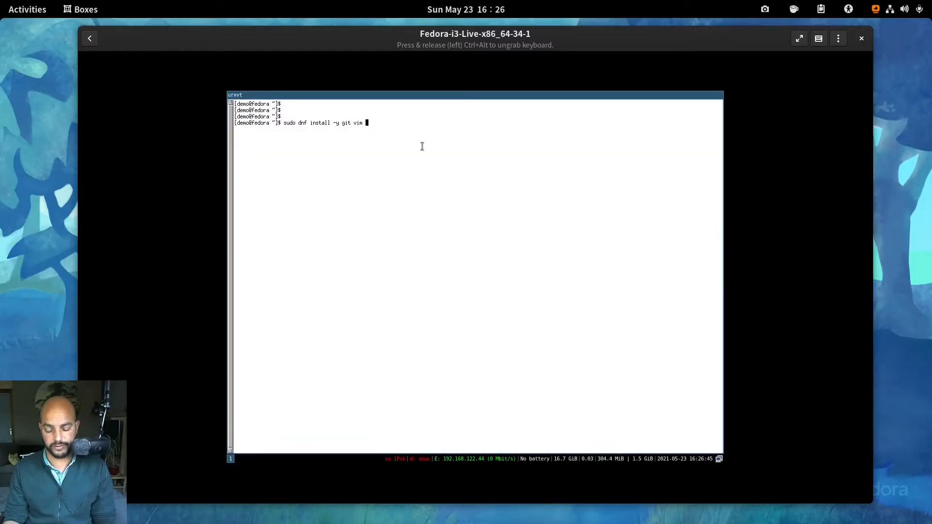
{"action": "type", "text": "python3"}
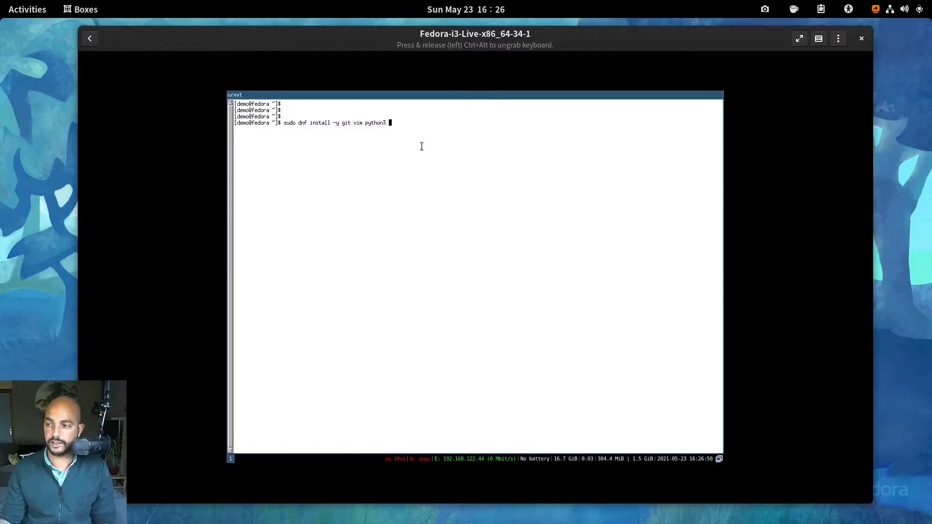
{"action": "type", "text": "openshh"}
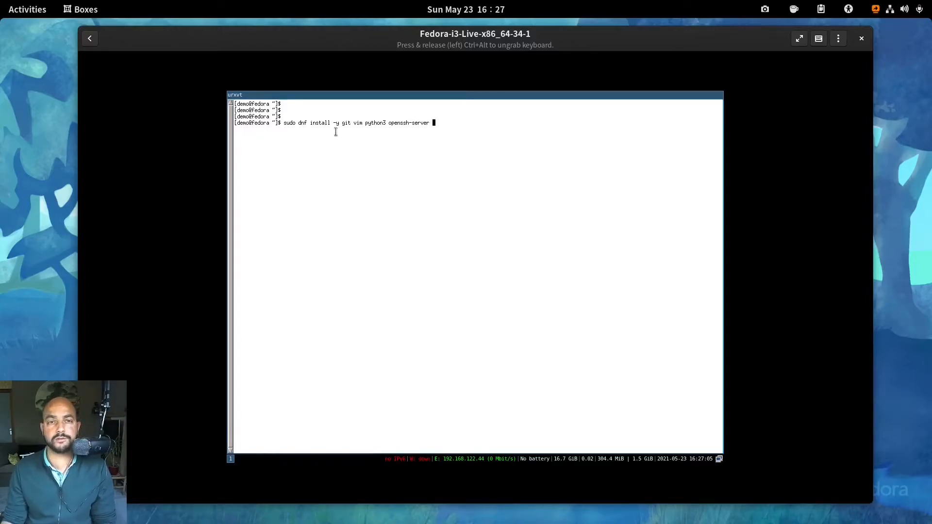
Step: Install git, vim, python3 and openssh-server with dnf, start sshd, and hide the VM window
{"action": "key", "text": "Return"}
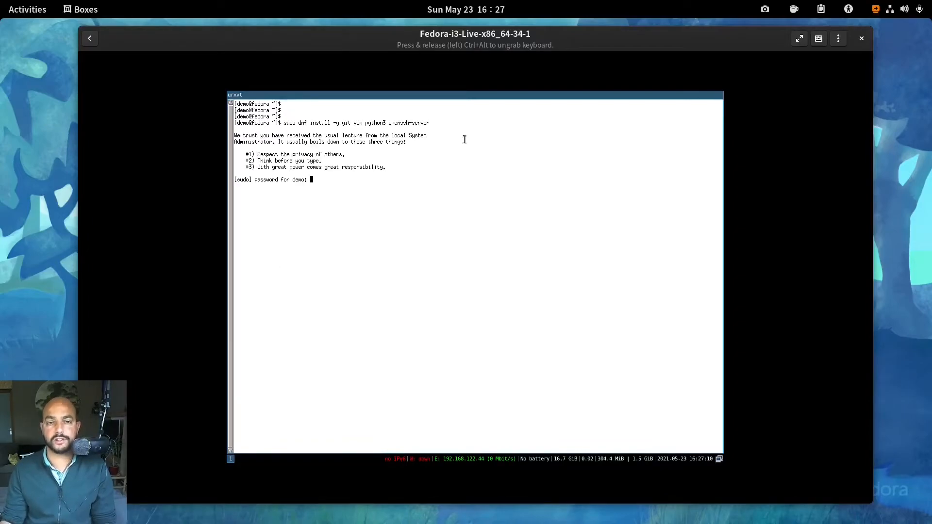
{"action": "key", "text": "Return"}
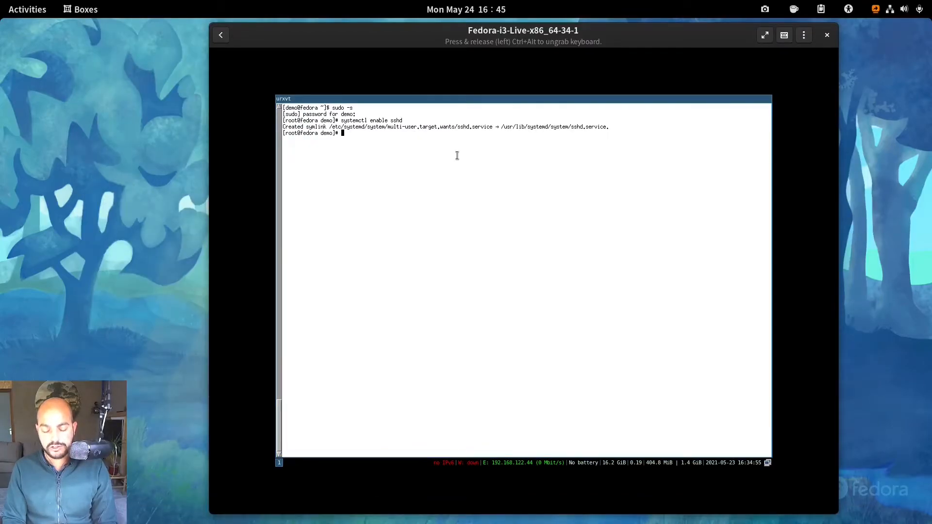
{"action": "type", "text": "service sshd start"}
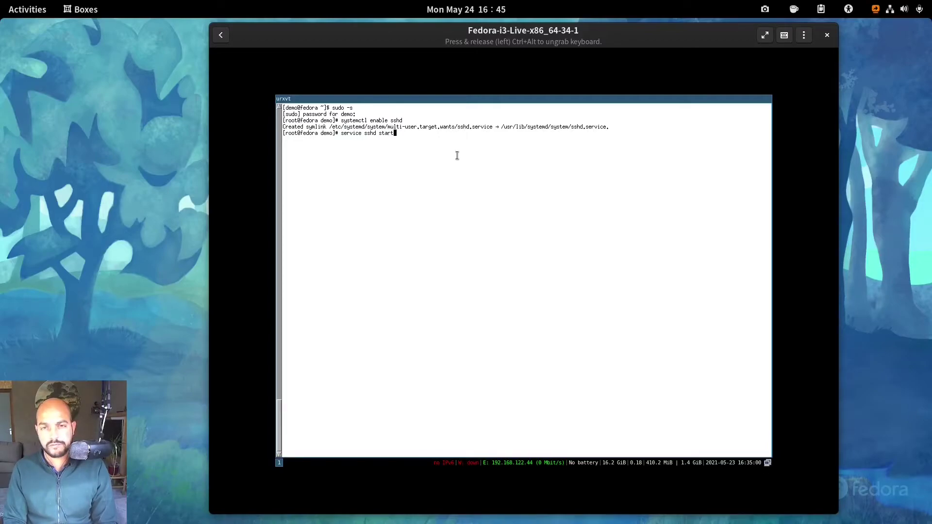
{"action": "key", "text": "Return"}
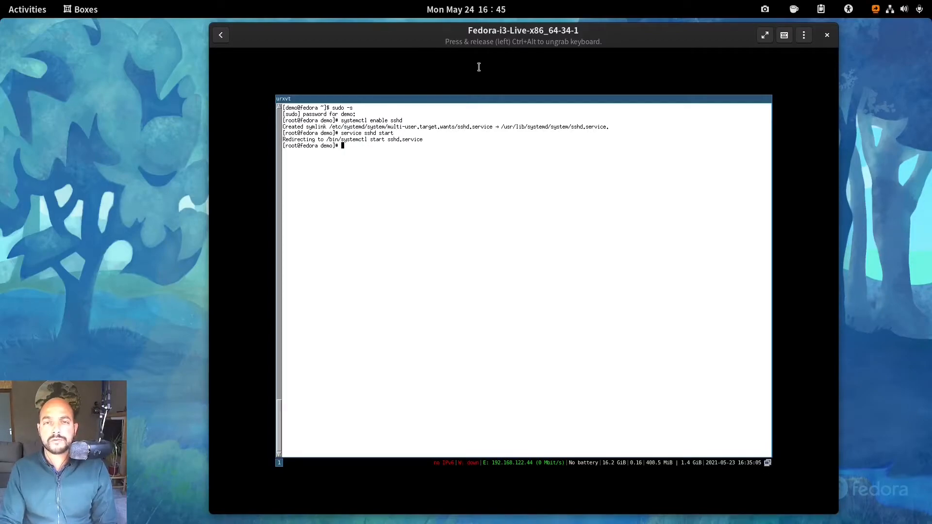
{"action": "key", "text": "super+h"}
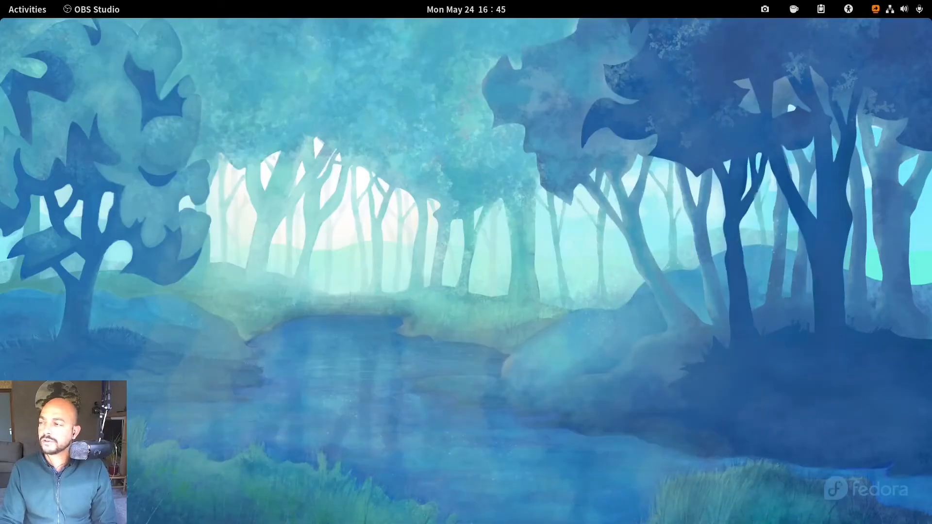
Step: SSH into the VM as demo from a host terminal, accepting the host key and password
{"action": "key", "text": "ctrl+alt+t"}
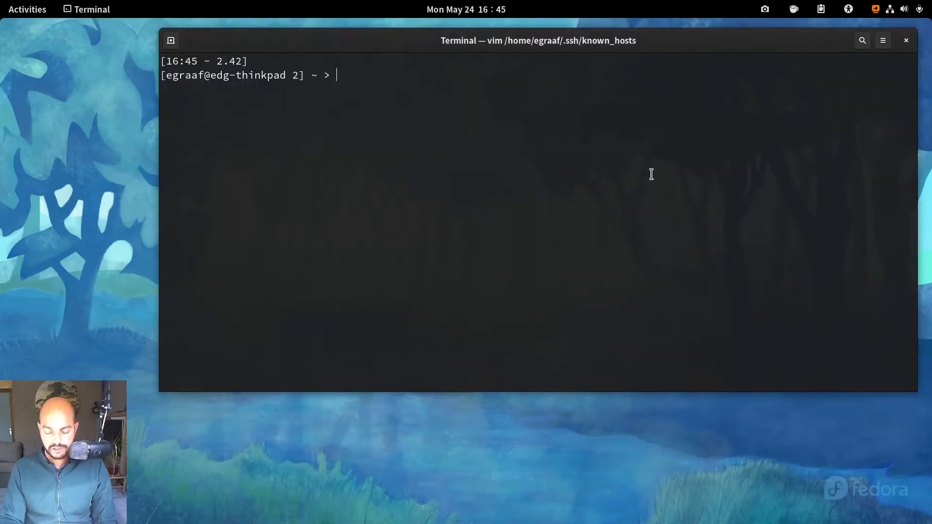
{"action": "key", "text": "ctrl+r"}
{"action": "type", "text": "ssh demo@192.168.122.44"}
{"action": "key", "text": "Return"}
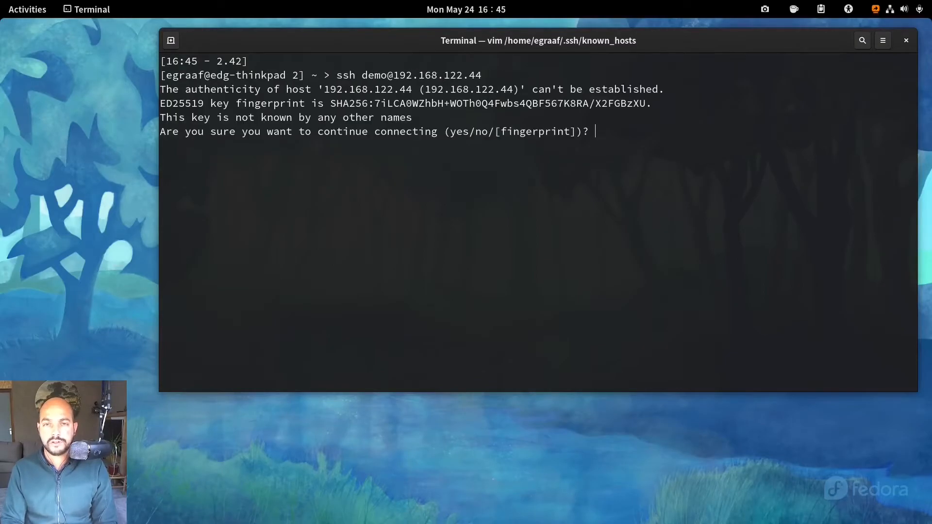
{"action": "type", "text": "yes"}
{"action": "key", "text": "Return"}
{"action": "type", "text": "[password]"}
{"action": "key", "text": "Return"}
{"action": "type", "text": "ll"}
Step: List the VM home folder's dotfiles and highlight the .bashrc entry
{"action": "key", "text": "Return"}
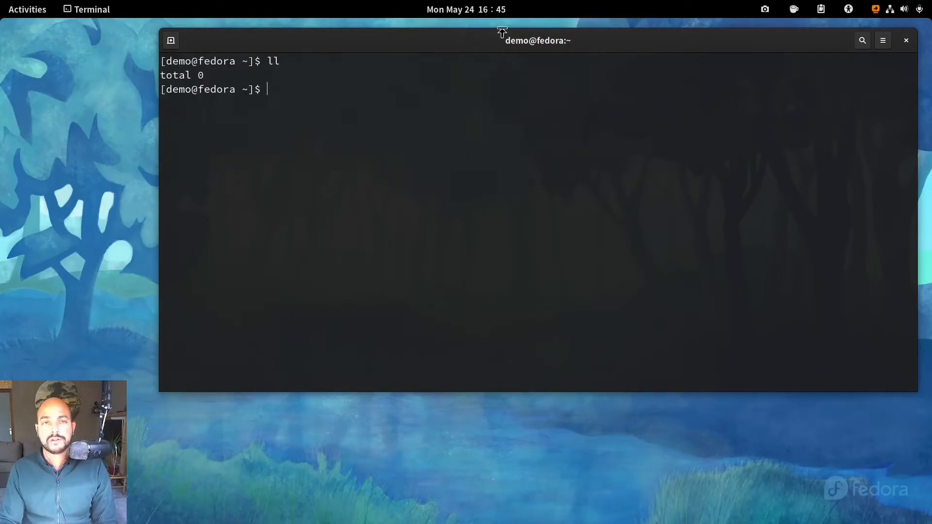
{"action": "type", "text": "la -lt"}
{"action": "key", "text": "BackSpace"}
{"action": "key", "text": "BackSpace"}
{"action": "key", "text": "BackSpace"}
{"action": "key", "text": "Return"}
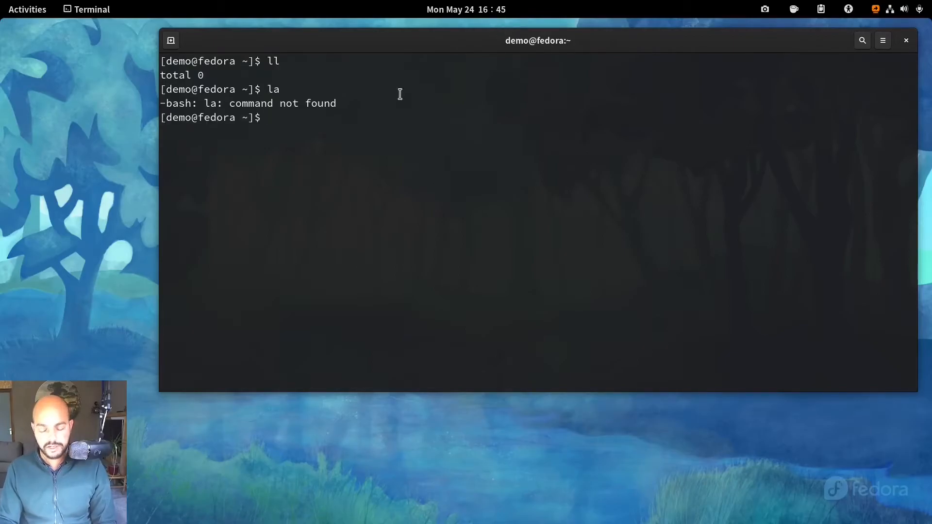
{"action": "type", "text": "ls -lart"}
{"action": "key", "text": "Return"}
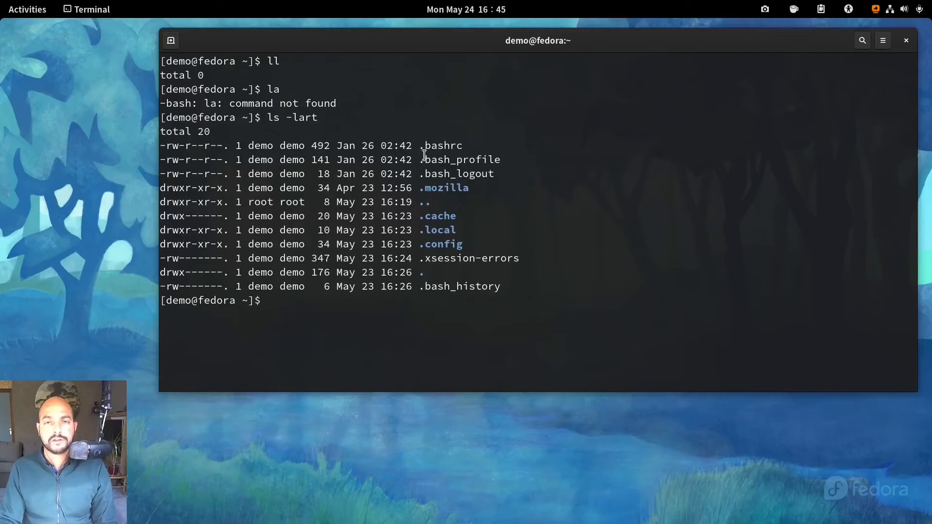
{"action": "left_click_drag", "start_coordinate": [424, 147], "coordinate": [480, 157]}
{"action": "left_click", "coordinate": [466, 183]}
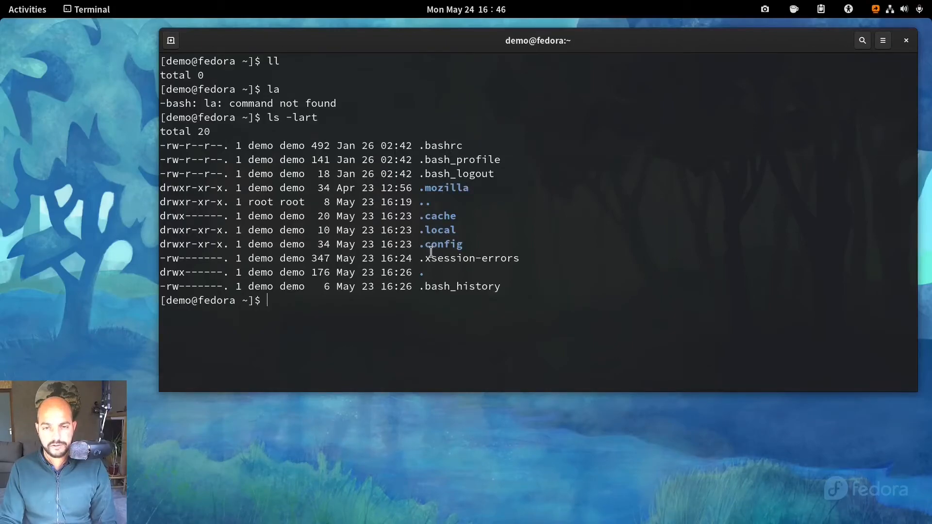
Step: Bring the TesterTech/dotfiles GitHub page forward and highlight the owner in its address
{"action": "mouse_move", "coordinate": [462, 521]}
{"action": "left_mouse_down"}
{"action": "mouse_move", "coordinate": [463, 474]}
{"action": "mouse_move", "coordinate": [378, 63]}
{"action": "left_mouse_up"}
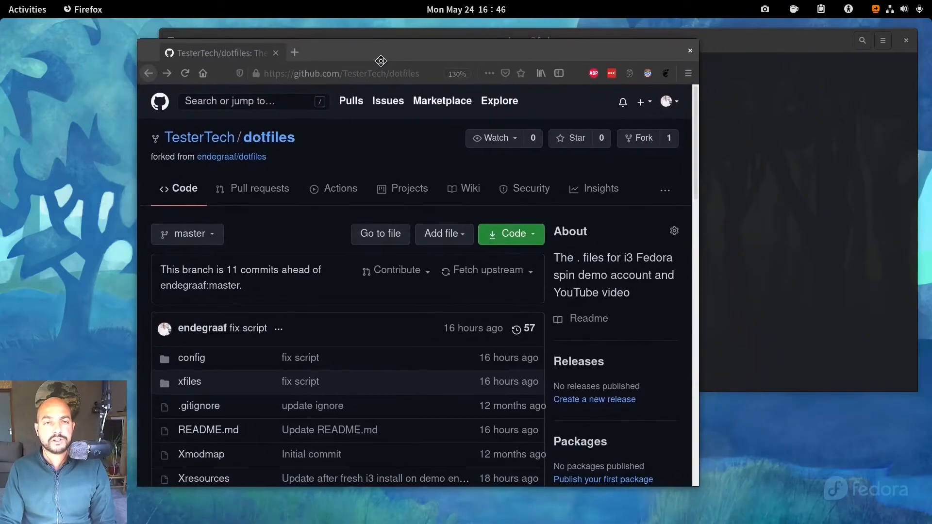
{"action": "scroll", "coordinate": [623, 320], "scroll_direction": "down", "scroll_amount": 5}
{"action": "scroll", "coordinate": [512, 234], "scroll_direction": "up", "scroll_amount": 4}
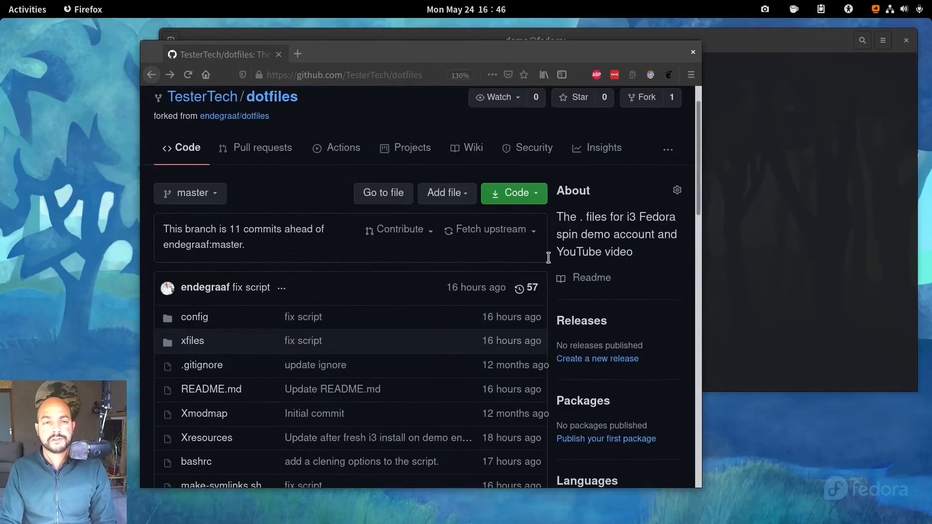
{"action": "double_click", "coordinate": [363, 75]}
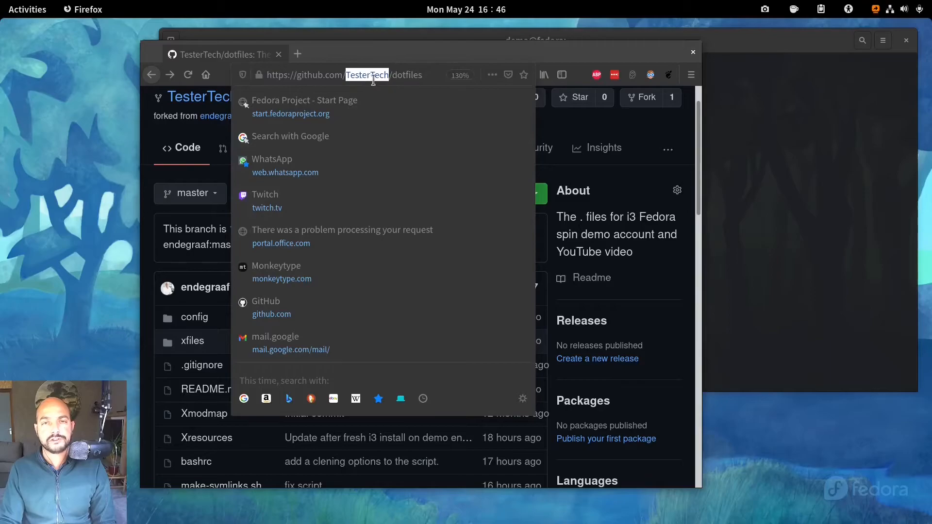
{"action": "key", "text": "Escape"}
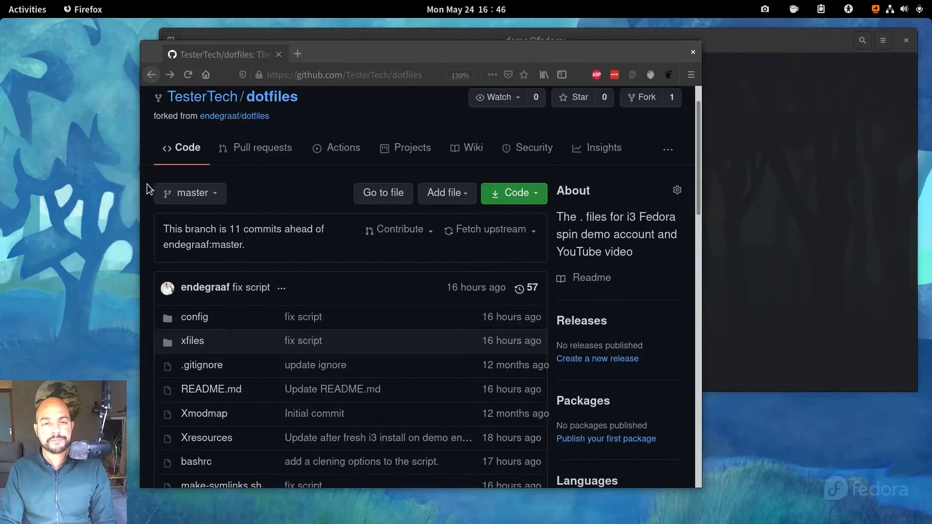
{"action": "scroll", "coordinate": [149, 191], "scroll_direction": "down", "scroll_amount": 5}
{"action": "scroll", "coordinate": [164, 193], "scroll_direction": "down", "scroll_amount": 5}
{"action": "scroll", "coordinate": [291, 219], "scroll_direction": "down", "scroll_amount": 3}
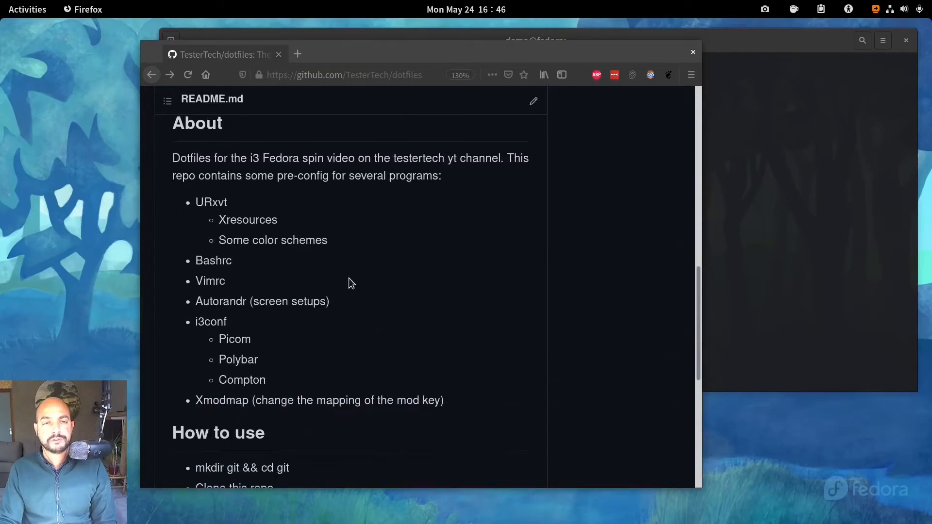
{"action": "scroll", "coordinate": [349, 284], "scroll_direction": "down", "scroll_amount": 2}
{"action": "scroll", "coordinate": [291, 219], "scroll_direction": "up", "scroll_amount": 2}
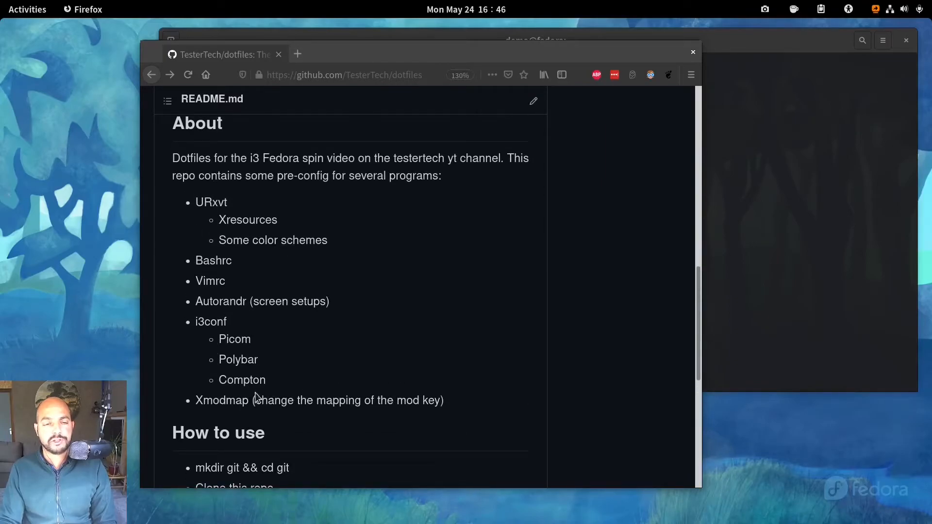
{"action": "scroll", "coordinate": [255, 265], "scroll_direction": "up", "scroll_amount": 2}
{"action": "scroll", "coordinate": [233, 218], "scroll_direction": "down", "scroll_amount": 2}
{"action": "left_click_drag", "start_coordinate": [228, 202], "coordinate": [212, 204]}
Step: Read the README's configured-programs list and reveal the repository's clone options
{"action": "left_click_drag", "start_coordinate": [196, 261], "coordinate": [211, 264]}
{"action": "left_click_drag", "start_coordinate": [197, 302], "coordinate": [219, 303]}
{"action": "triple_click", "coordinate": [219, 302]}
{"action": "left_click", "coordinate": [206, 318]}
{"action": "scroll", "coordinate": [502, 404], "scroll_direction": "down", "scroll_amount": 4}
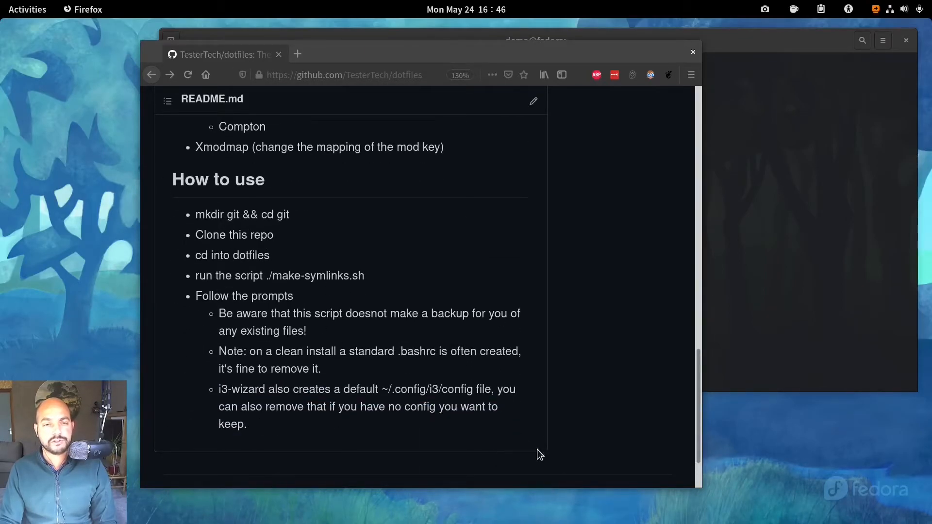
{"action": "scroll", "coordinate": [539, 408], "scroll_direction": "up", "scroll_amount": 10}
{"action": "scroll", "coordinate": [510, 292], "scroll_direction": "up", "scroll_amount": 5}
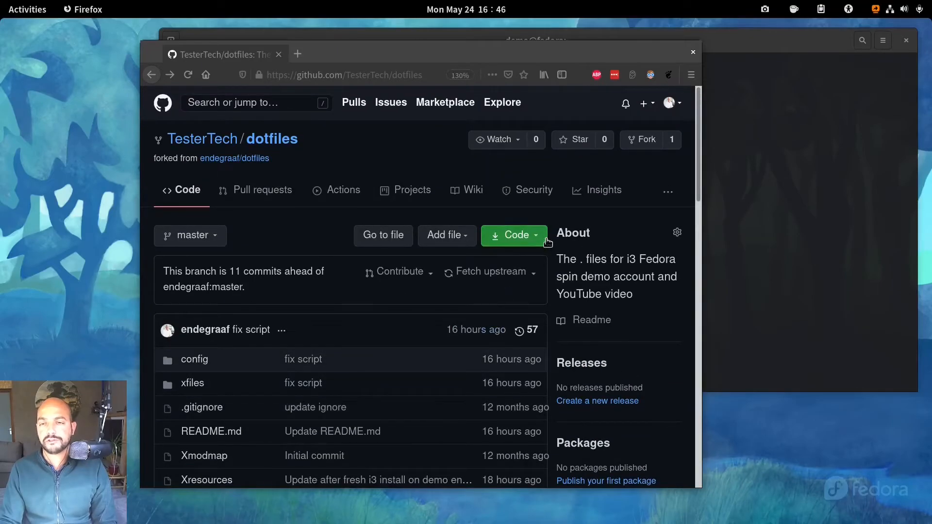
{"action": "left_click", "coordinate": [517, 235]}
Step: Copy the dotfiles clone URL and git clone it inside a new git folder on the VM
{"action": "left_click", "coordinate": [526, 311]}
{"action": "left_click_drag", "start_coordinate": [524, 64], "coordinate": [581, 491]}
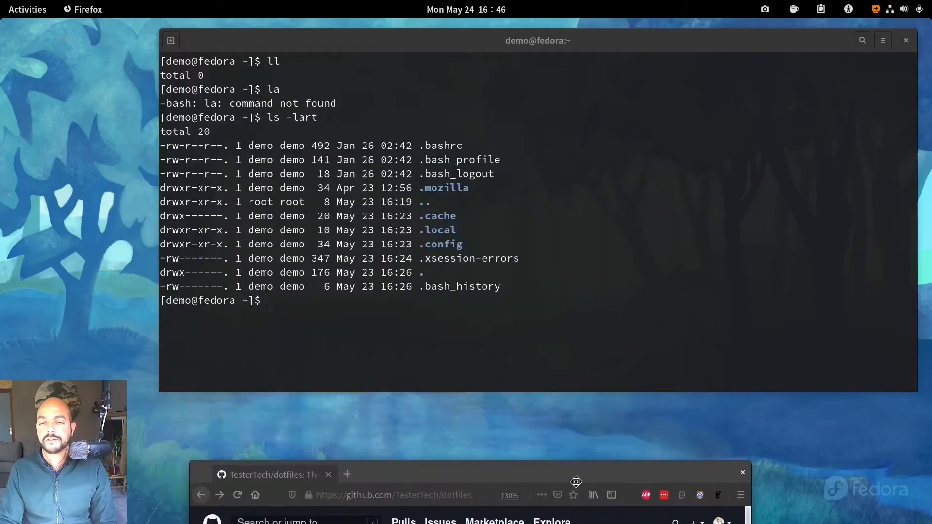
{"action": "left_click", "coordinate": [539, 260]}
{"action": "type", "text": "mkdir git"}
{"action": "type", "text": "cd"}
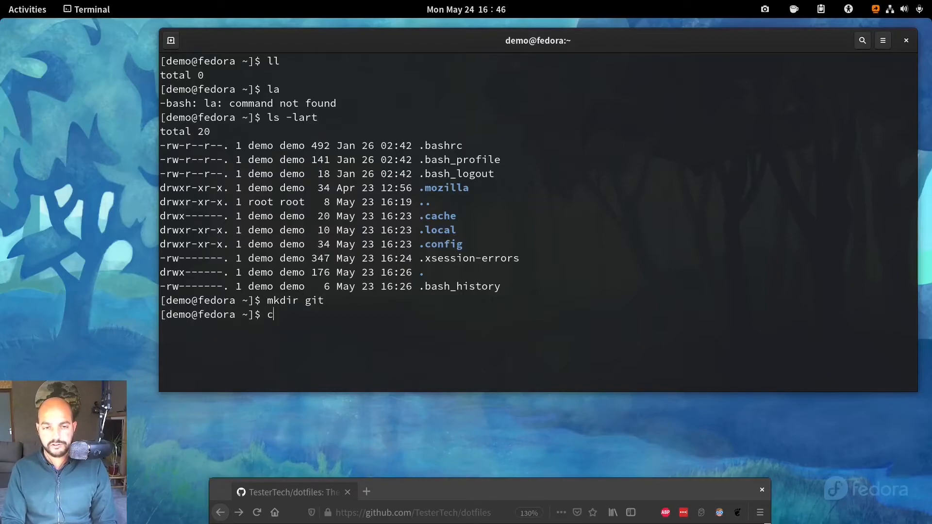
{"action": "type", "text": "git"}
{"action": "key", "text": "Return"}
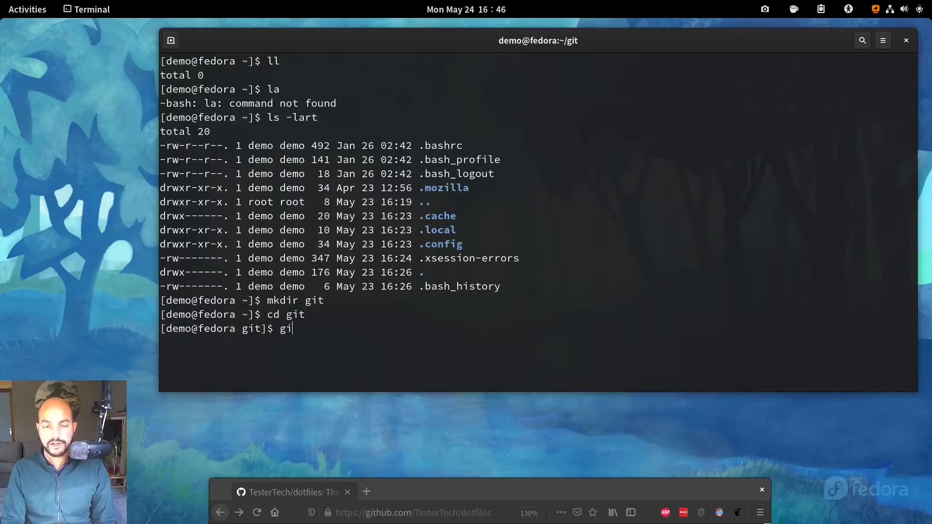
{"action": "type", "text": "ne"}
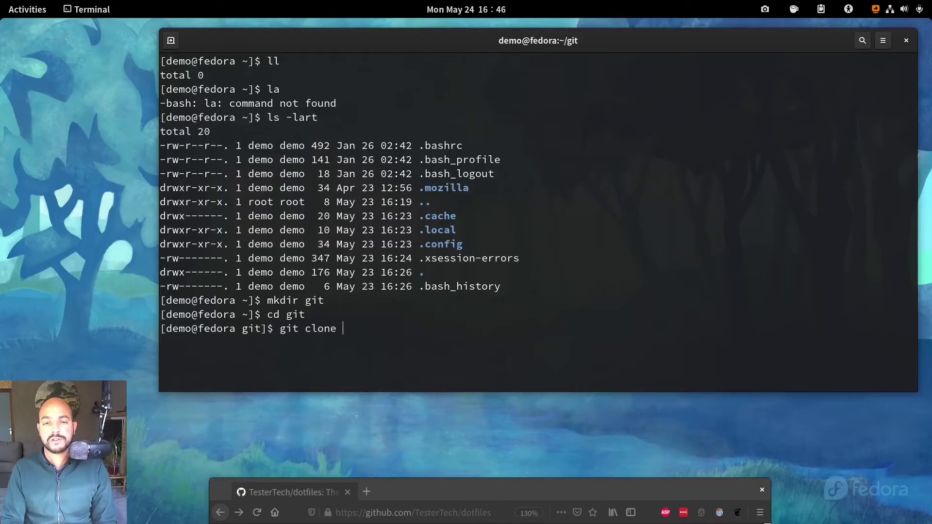
{"action": "key", "text": "ctrl+shift+v"}
{"action": "key", "text": "Return"}
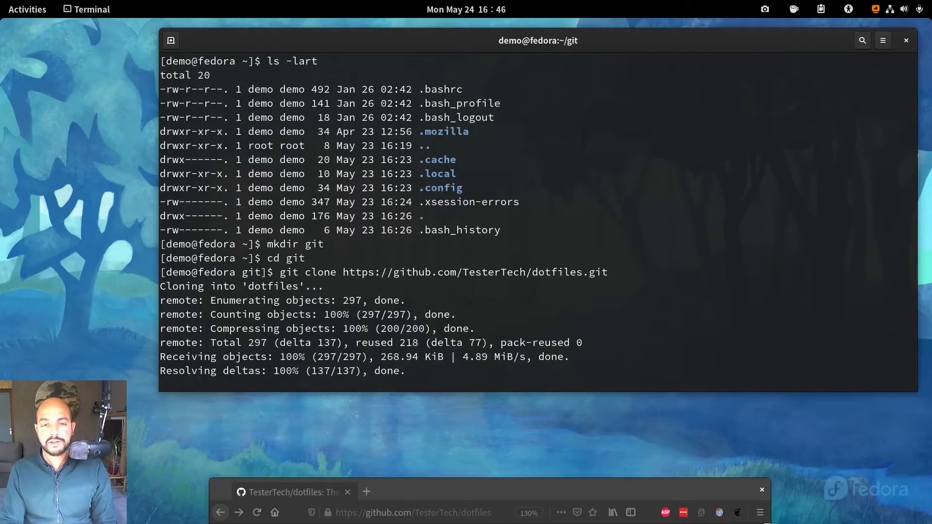
{"action": "type", "text": "cd dotfiles/"}
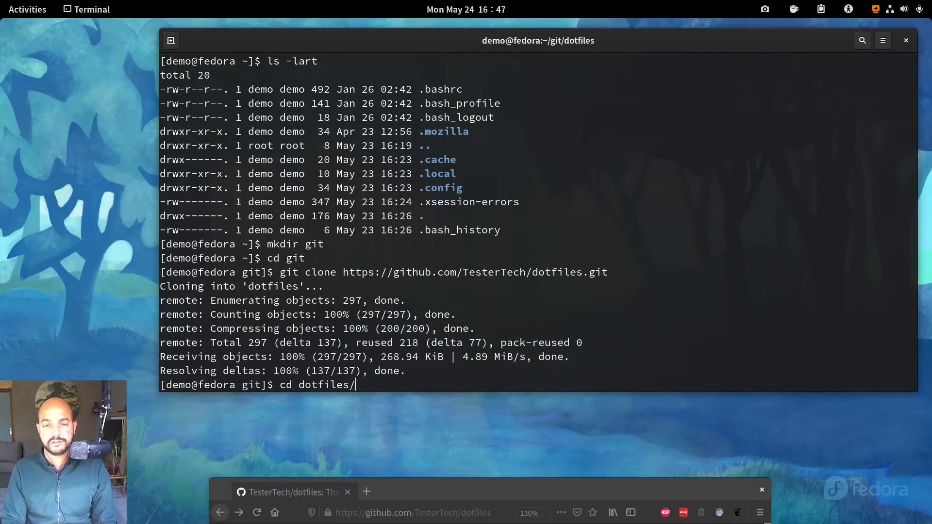
Step: Run make-symlinks.sh in dotfiles, answering y to replace .bashrc and the i3 config
{"action": "key", "text": "Tab"}
{"action": "key", "text": "Return"}
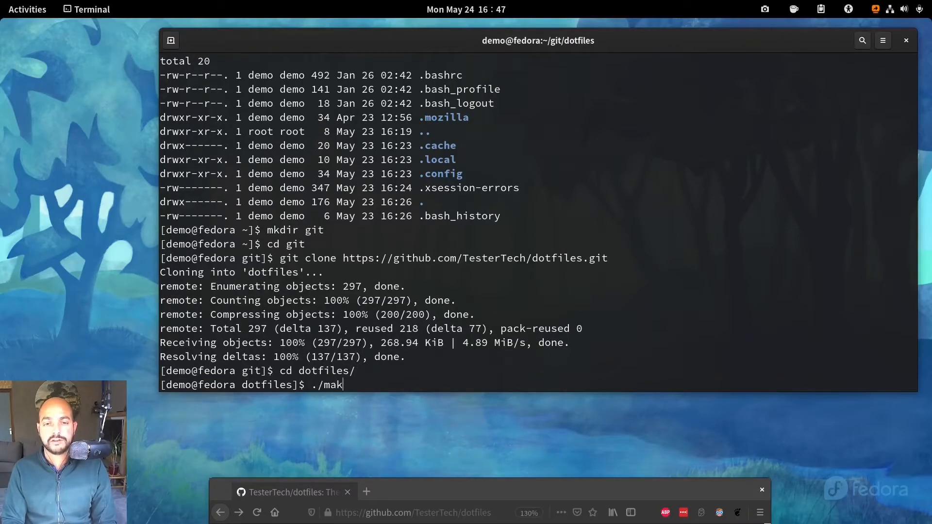
{"action": "key", "text": "Tab"}
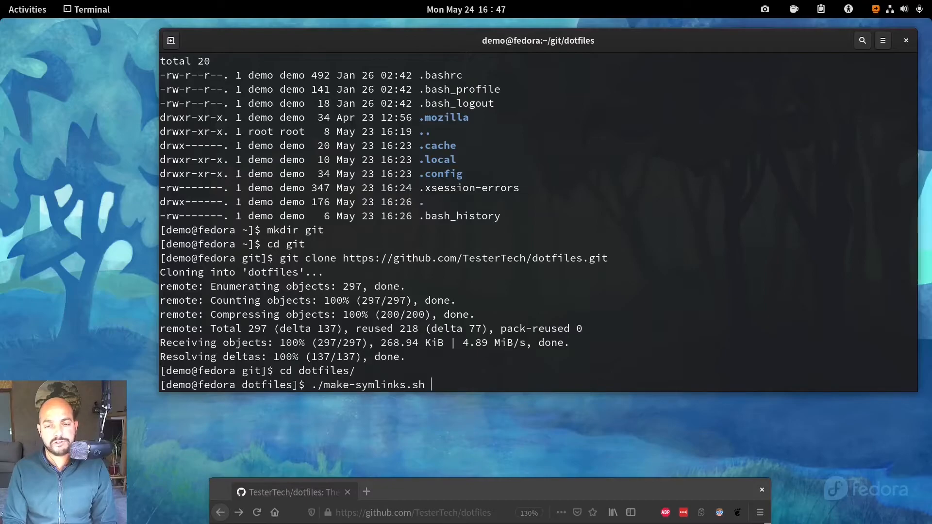
{"action": "key", "text": "Return"}
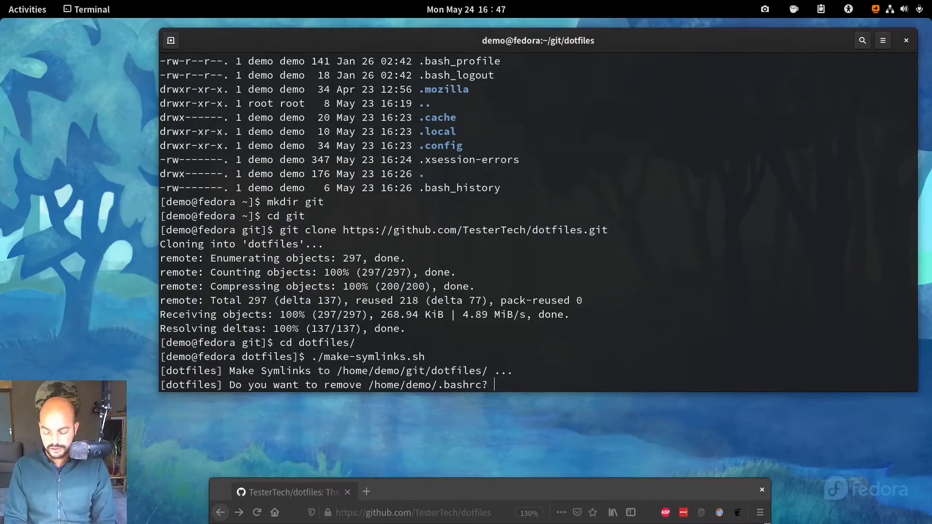
{"action": "type", "text": "y"}
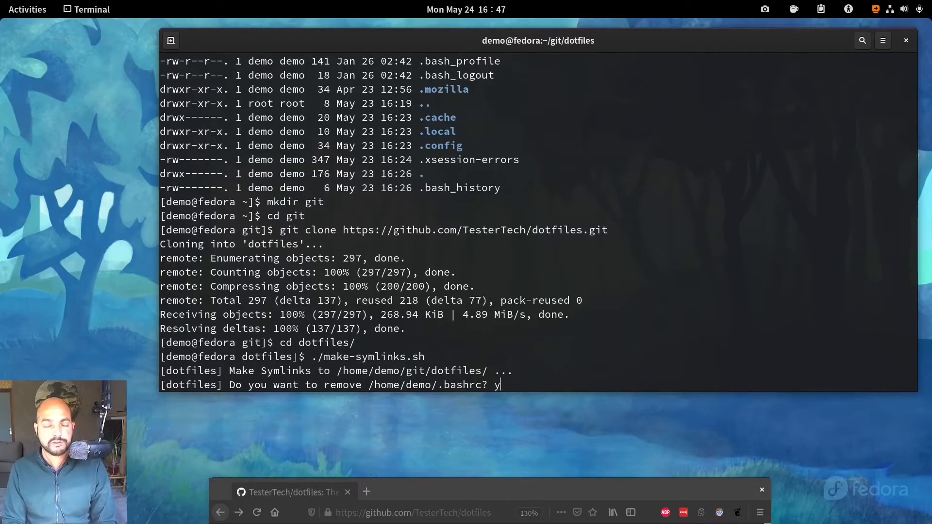
{"action": "key", "text": "Return"}
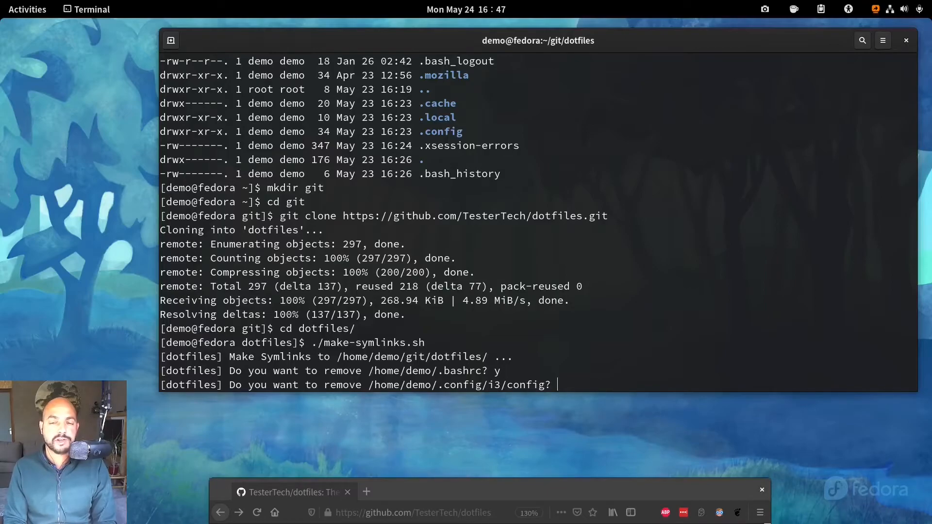
{"action": "type", "text": "y"}
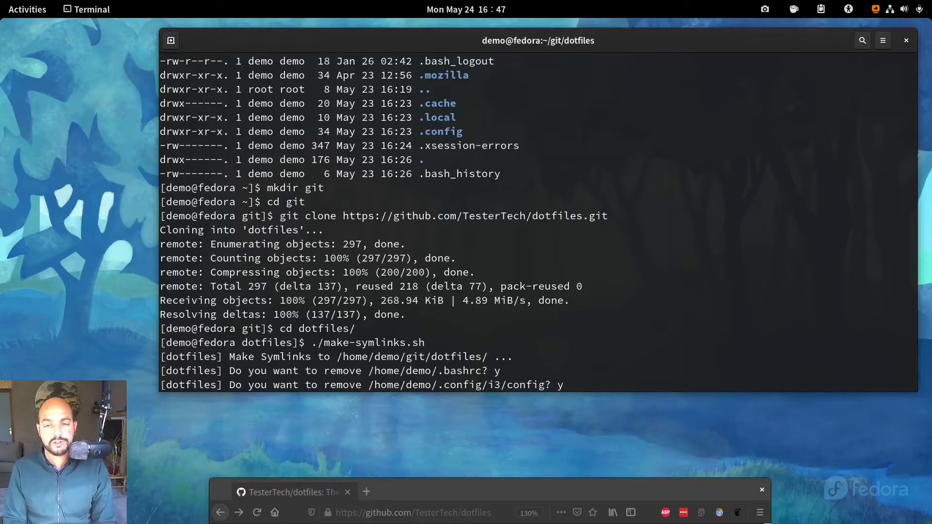
{"action": "key", "text": "Return"}
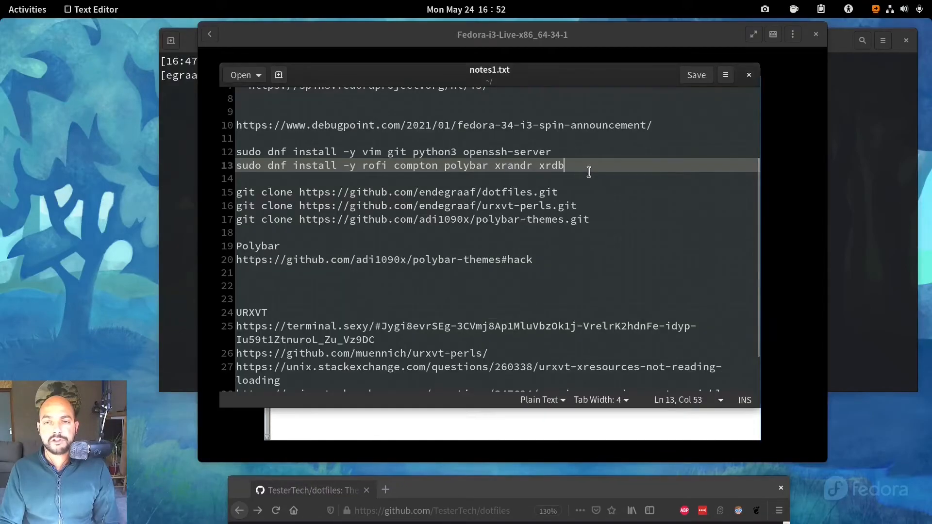
Step: Copy the dnf line installing rofi, compton and polybar from the notes
{"action": "left_click_drag", "start_coordinate": [568, 167], "coordinate": [236, 166]}
{"action": "right_click", "coordinate": [326, 175]}
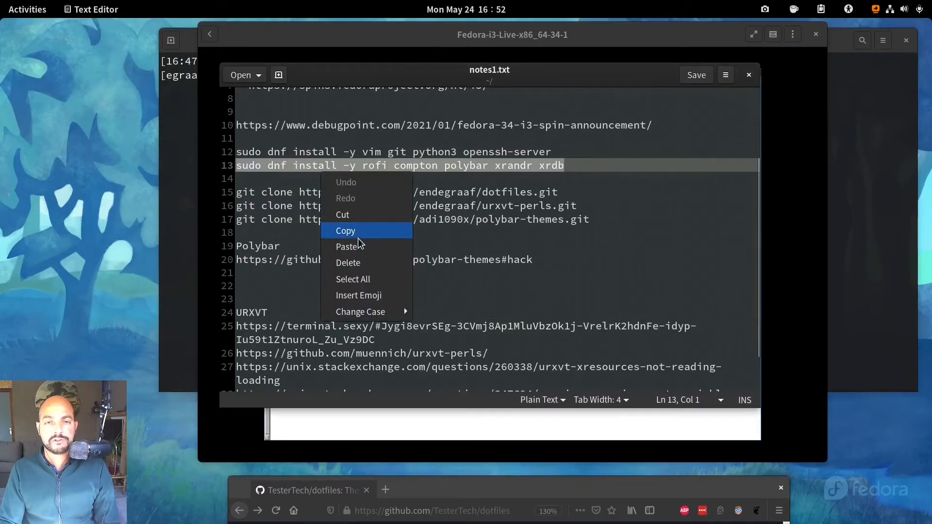
{"action": "left_click", "coordinate": [347, 232]}
{"action": "key", "text": "alt+Tab"}
{"action": "type", "text": "s"}
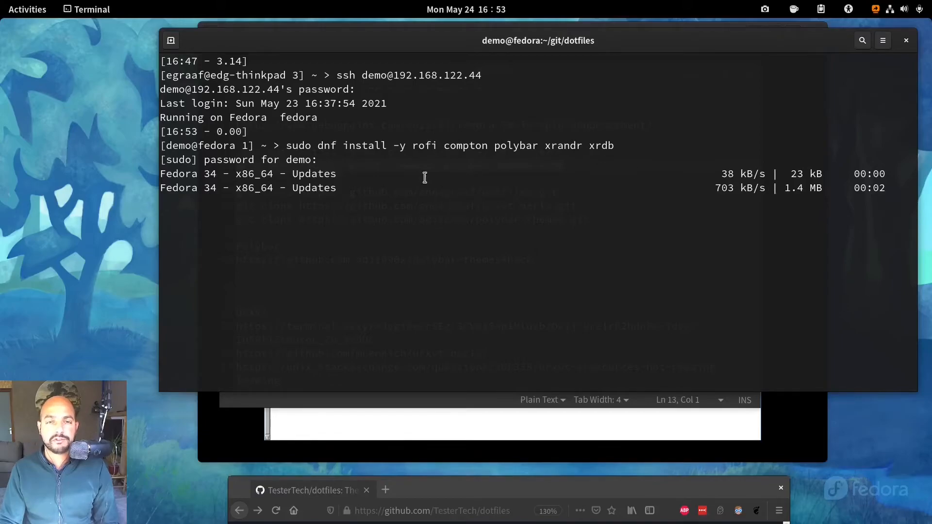
Step: Nudge the terminal aside and bring the Boxes VM window to the front
{"action": "left_click_drag", "start_coordinate": [430, 49], "coordinate": [413, 42]}
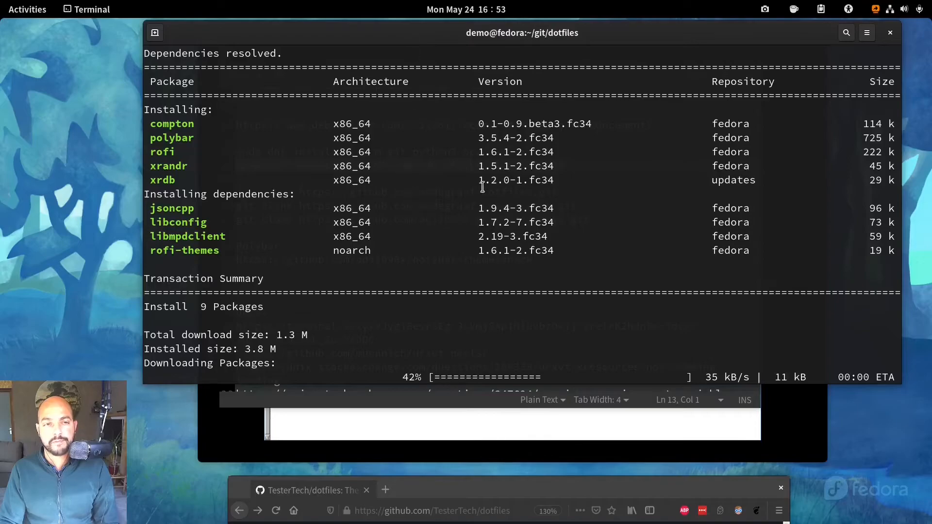
{"action": "left_click", "coordinate": [509, 433]}
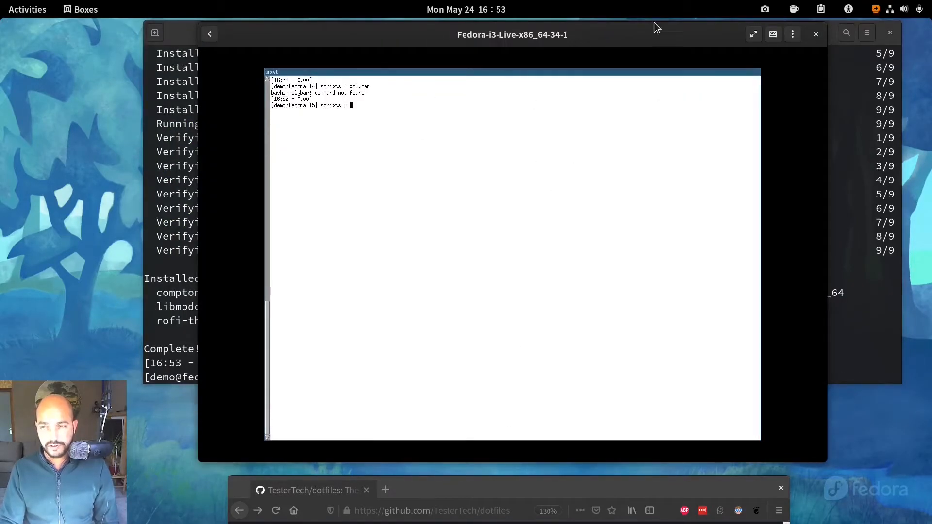
Step: Exit the i3 session, log back in and open a terminal showing the new prompt and polybar
{"action": "key", "text": "super+shift+e"}
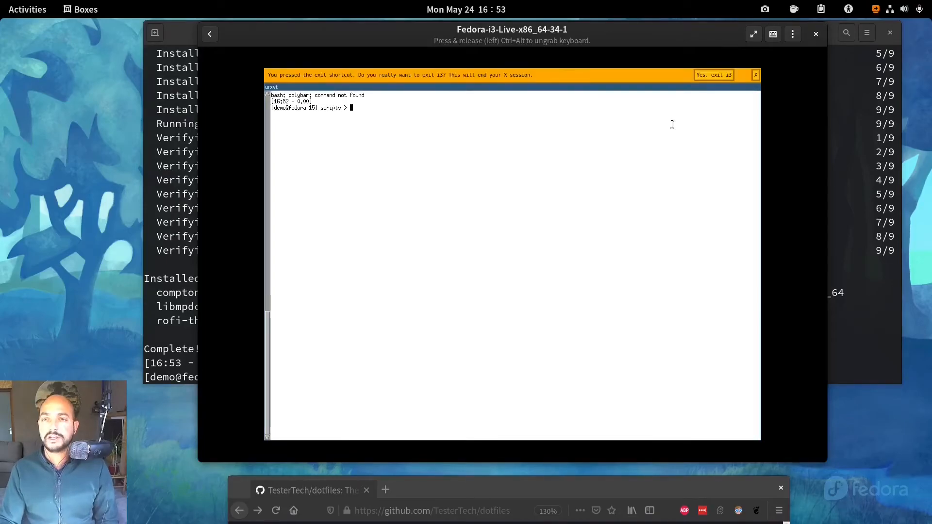
{"action": "left_click", "coordinate": [714, 75]}
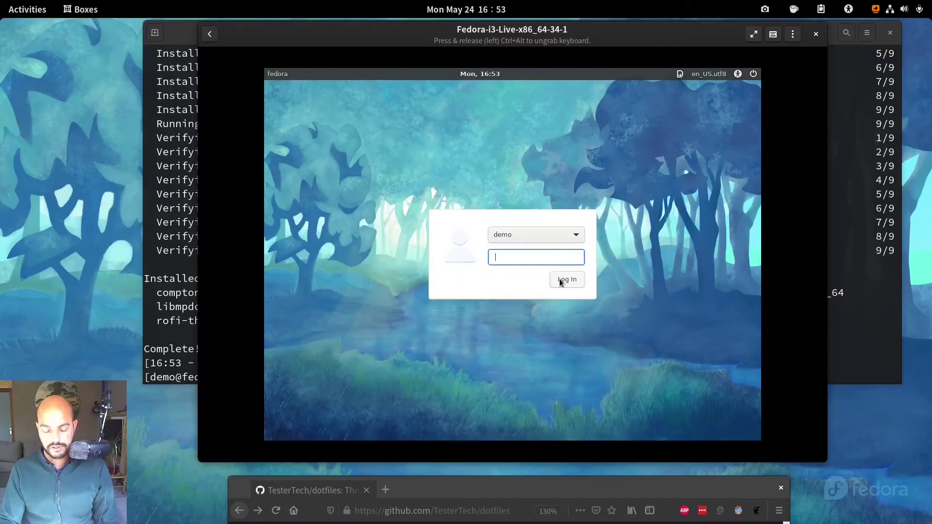
{"action": "left_click", "coordinate": [567, 279]}
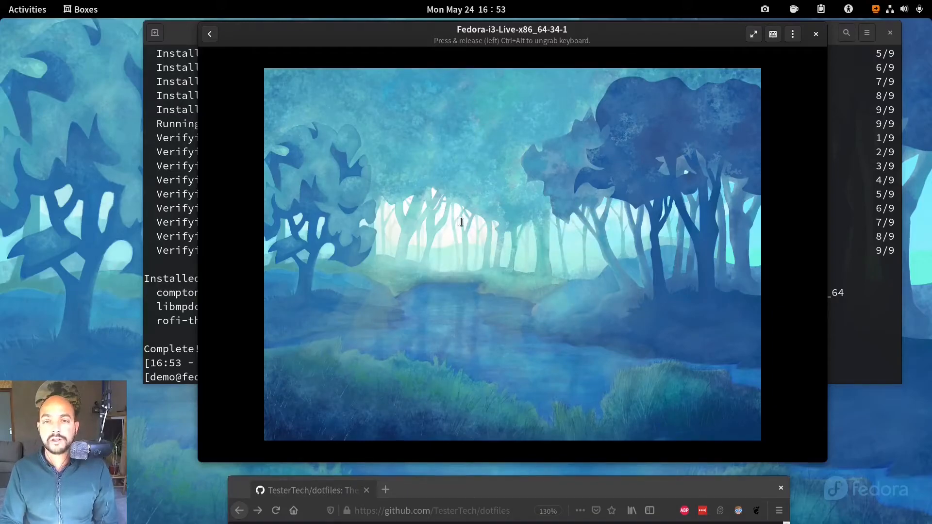
{"action": "key", "text": "super+Return"}
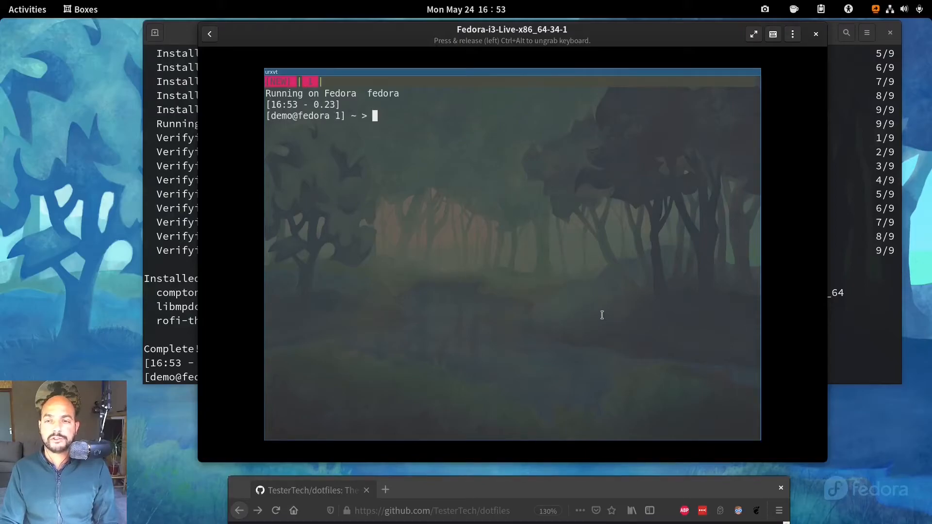
Step: Clear the host terminal, then try urxvt tabs in the VM and close the extras
{"action": "key", "text": "alt+Tab"}
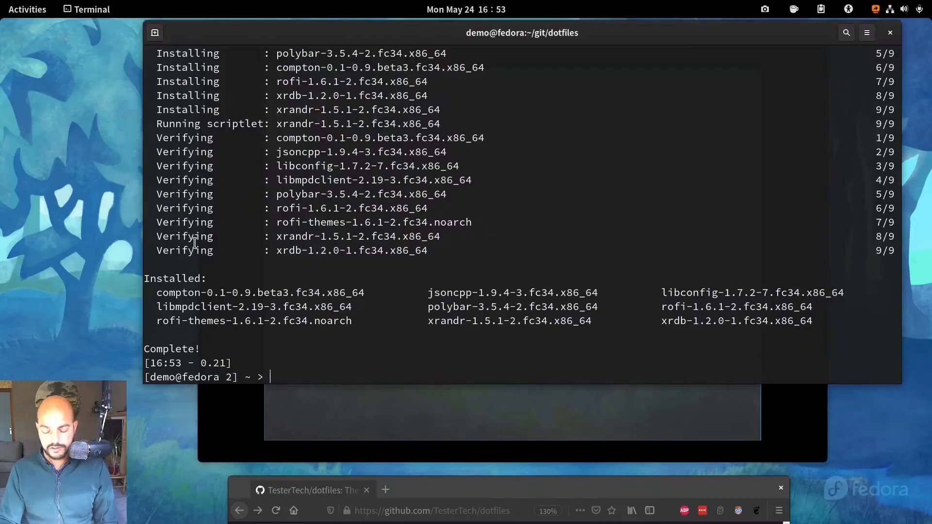
{"action": "type", "text": "clear"}
{"action": "key", "text": "Return"}
{"action": "key", "text": "alt+Tab"}
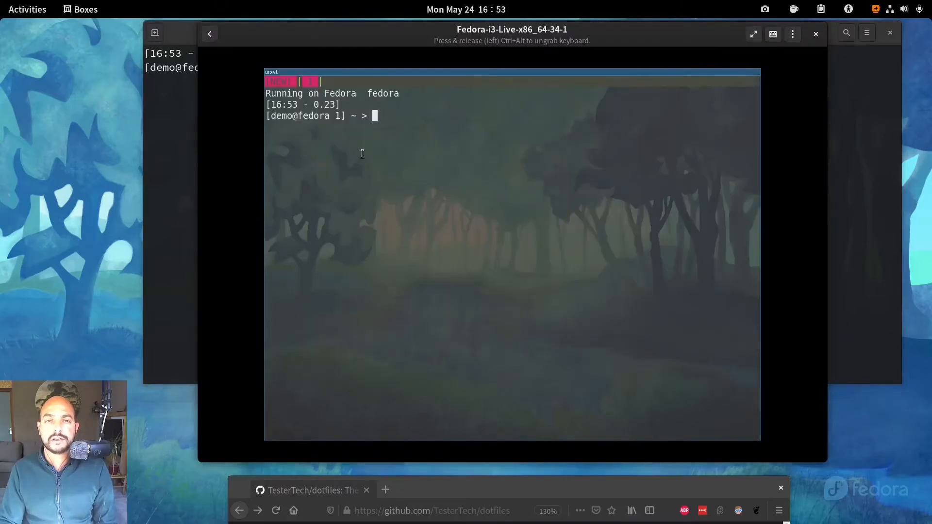
{"action": "left_click", "coordinate": [295, 82]}
{"action": "left_click", "coordinate": [292, 82]}
{"action": "left_click", "coordinate": [291, 82]}
{"action": "left_click", "coordinate": [291, 82]}
{"action": "left_click", "coordinate": [292, 82]}
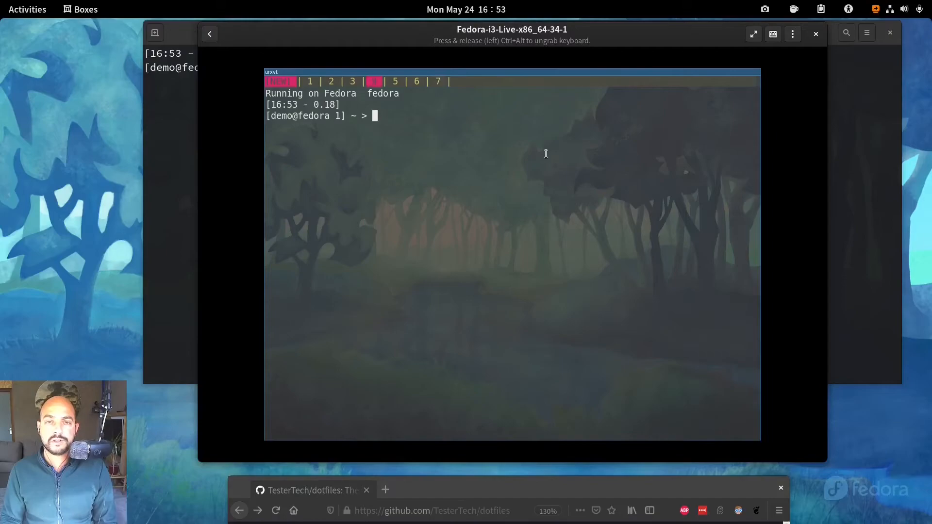
{"action": "key", "text": "shift+Right"}
{"action": "key", "text": "shift+Right"}
{"action": "key", "text": "shift+Right"}
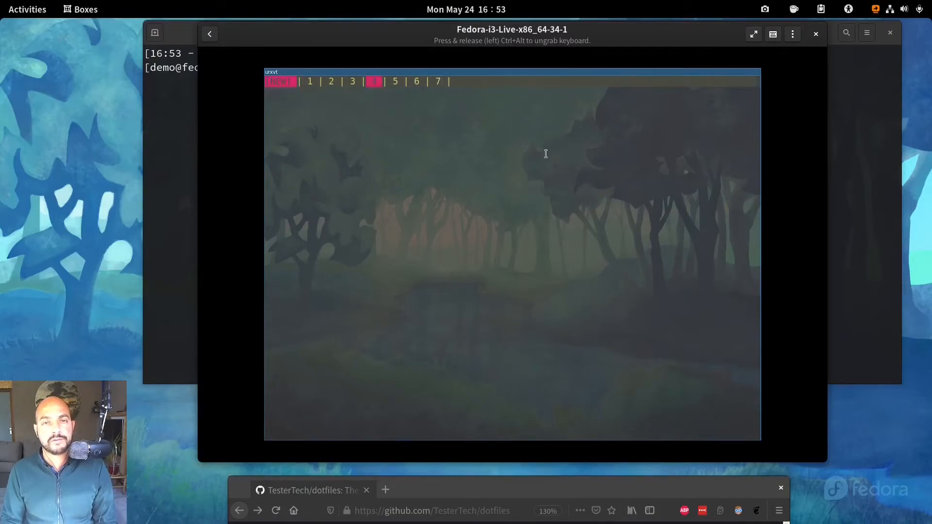
{"action": "key", "text": "shift+Right"}
{"action": "key", "text": "shift+Right"}
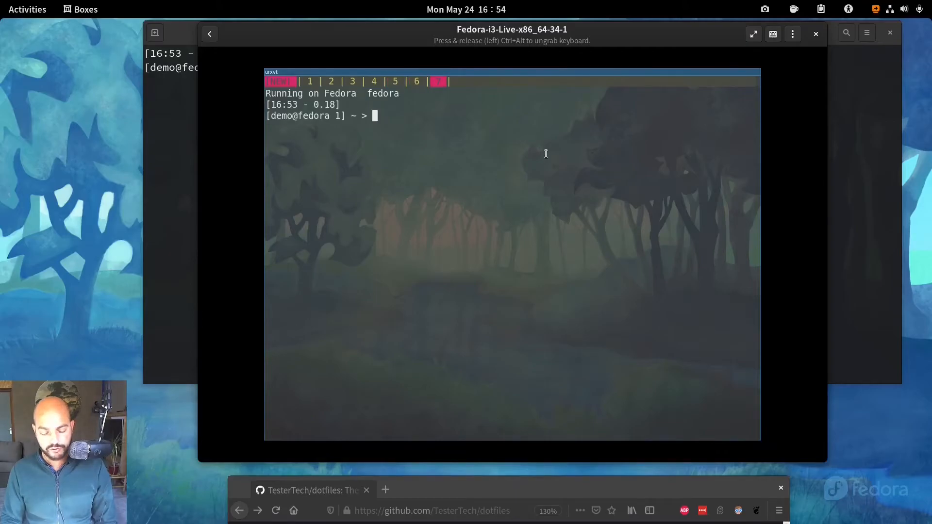
{"action": "key", "text": "ctrl+d"}
{"action": "key", "text": "ctrl+d"}
{"action": "key", "text": "ctrl+d"}
{"action": "key", "text": "ctrl+d"}
{"action": "key", "text": "ctrl+d"}
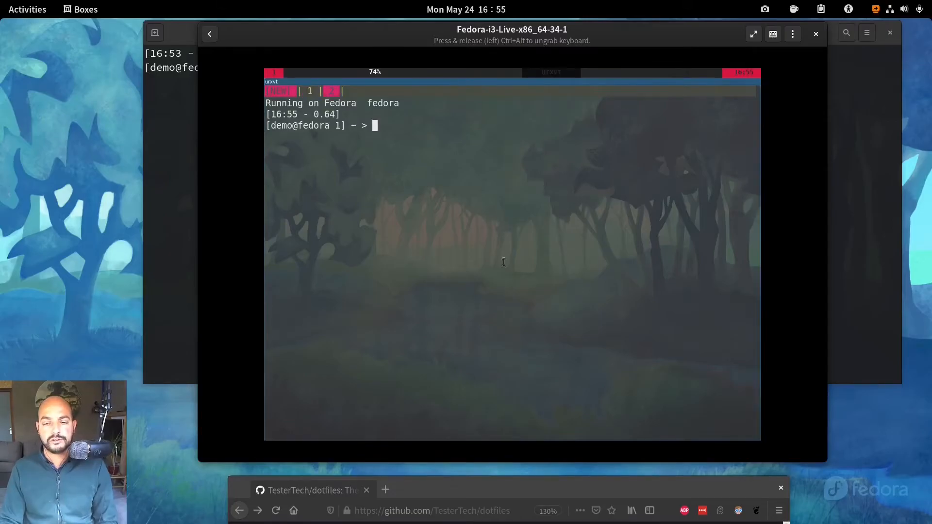
Step: Pull Firefox up over the VM briefly and move it back down
{"action": "mouse_move", "coordinate": [487, 490]}
{"action": "left_mouse_down"}
{"action": "mouse_move", "coordinate": [506, 246]}
{"action": "mouse_move", "coordinate": [496, 71]}
{"action": "left_mouse_up"}
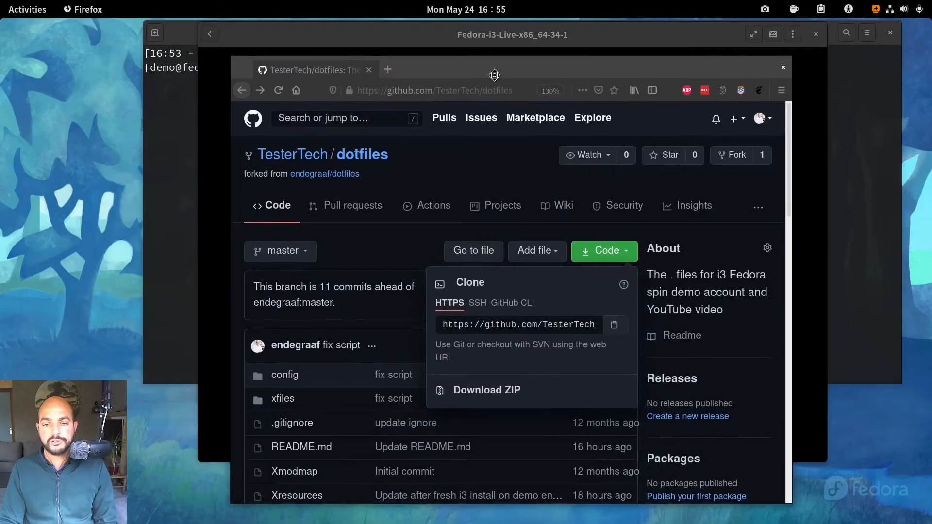
{"action": "scroll", "coordinate": [408, 215], "scroll_direction": "down", "scroll_amount": 4}
{"action": "scroll", "coordinate": [408, 215], "scroll_direction": "up", "scroll_amount": 4}
{"action": "left_click_drag", "start_coordinate": [430, 72], "coordinate": [441, 483]}
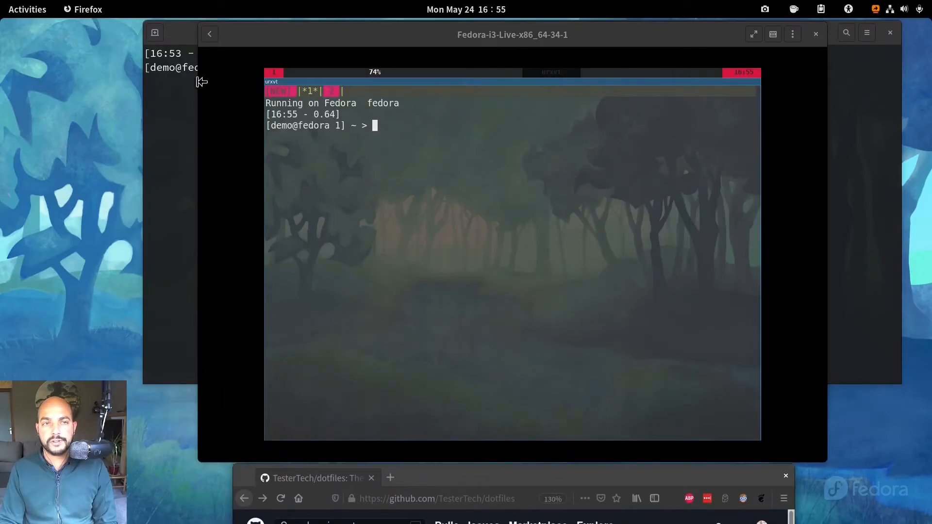
Step: Select and copy the git clone ...polybar-themes.git line 17 in notes1.txt
{"action": "left_click", "coordinate": [29, 9]}
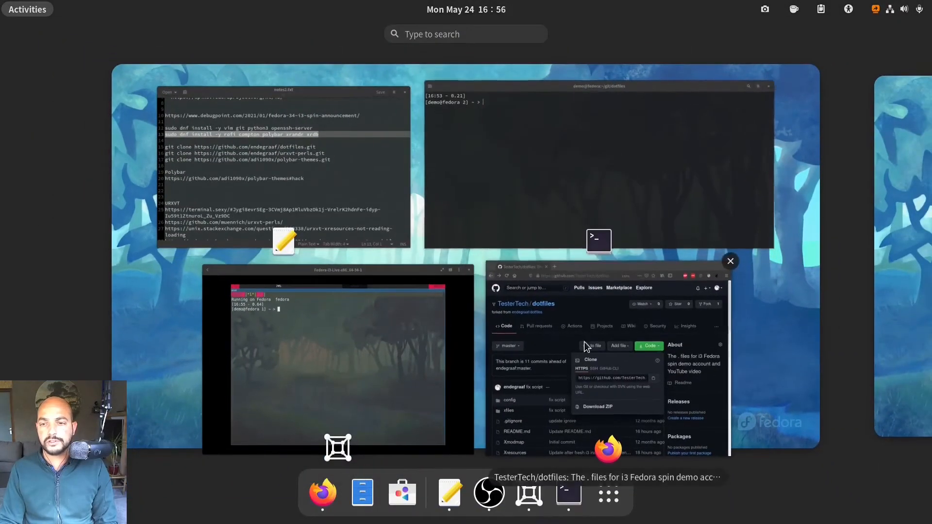
{"action": "left_click", "coordinate": [299, 156]}
{"action": "scroll", "coordinate": [604, 165], "scroll_direction": "down", "scroll_amount": 1}
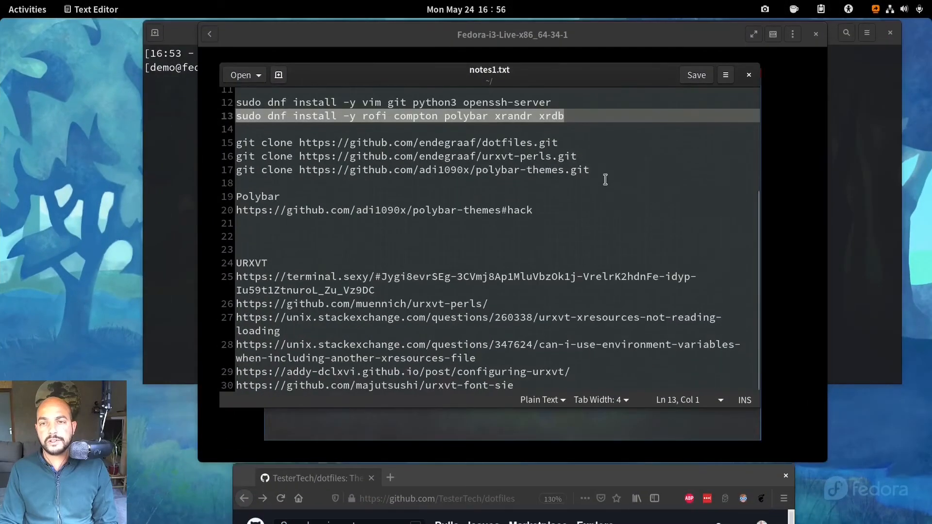
{"action": "left_click", "coordinate": [605, 170]}
{"action": "key", "text": "Up"}
{"action": "key", "text": "Up"}
{"action": "key", "text": "Down"}
{"action": "key", "text": "Down"}
{"action": "key", "text": "Down"}
{"action": "key", "text": "Up"}
{"action": "right_click", "coordinate": [309, 185]}
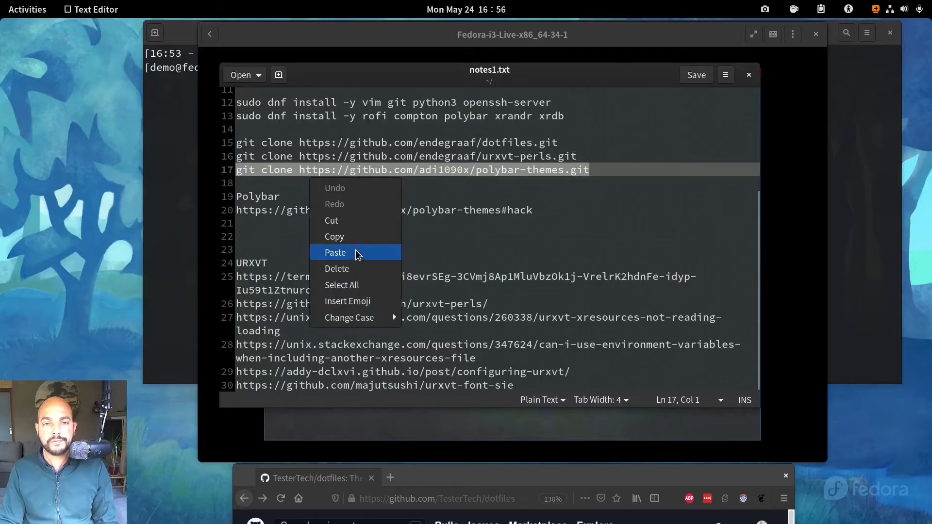
{"action": "left_click", "coordinate": [368, 239]}
Step: Clone the polybar-themes repository and list the new folder's contents
{"action": "key", "text": "alt+Tab"}
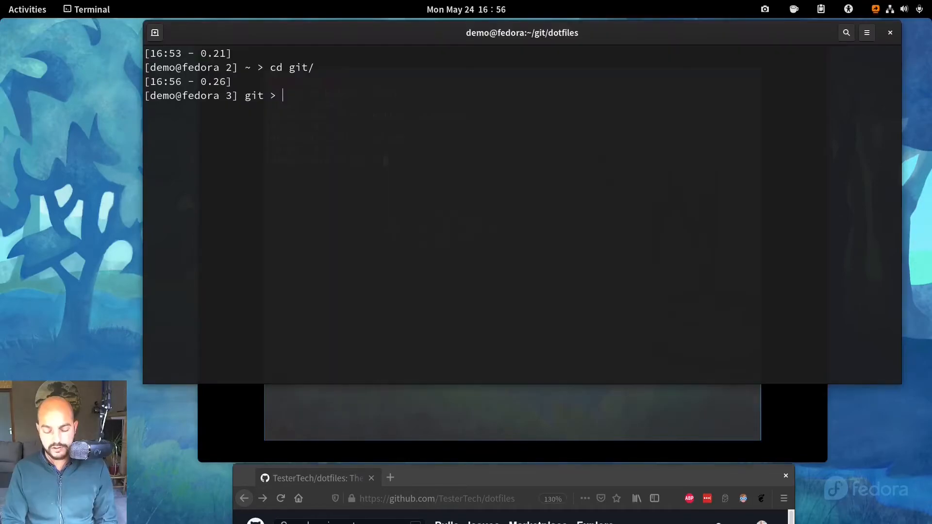
{"action": "key", "text": "ctrl+shift+v"}
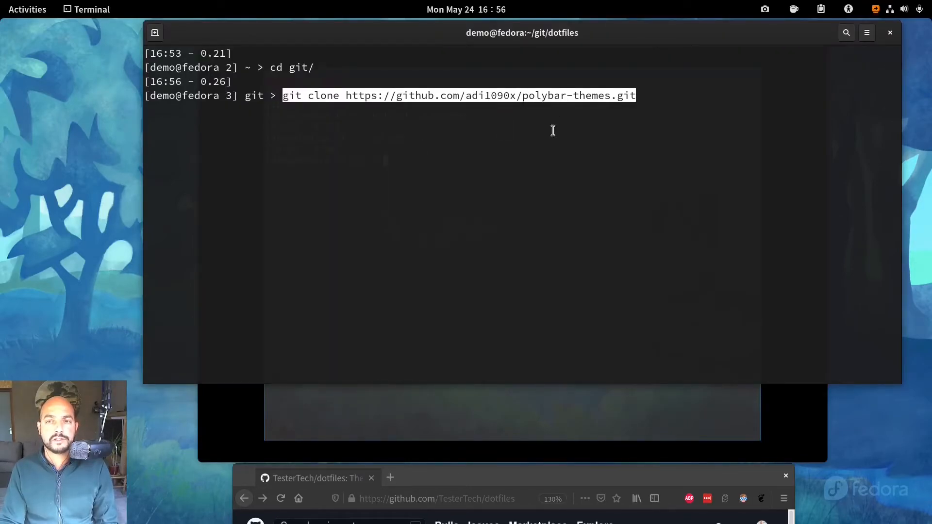
{"action": "key", "text": "Return"}
{"action": "type", "text": "cd pol"}
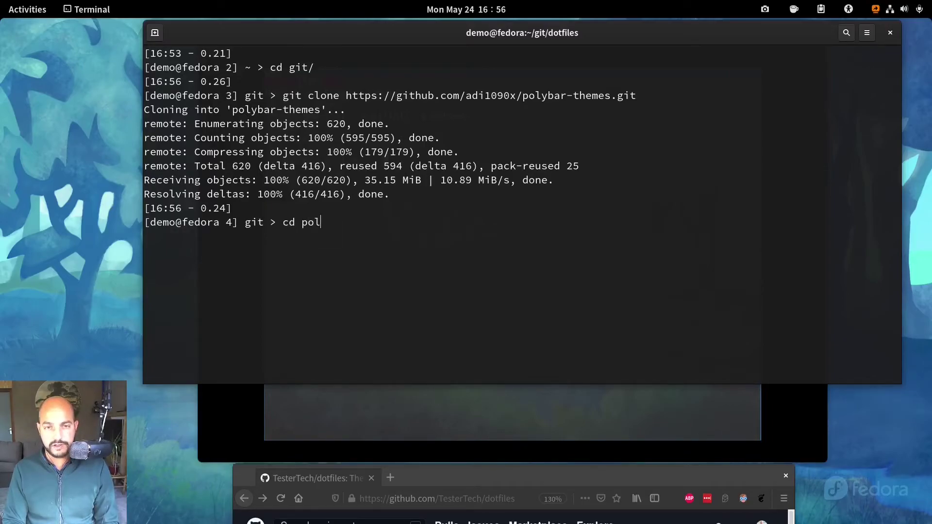
{"action": "key", "text": "Tab"}
{"action": "key", "text": "Return"}
{"action": "type", "text": "l"}
{"action": "key", "text": "Return"}
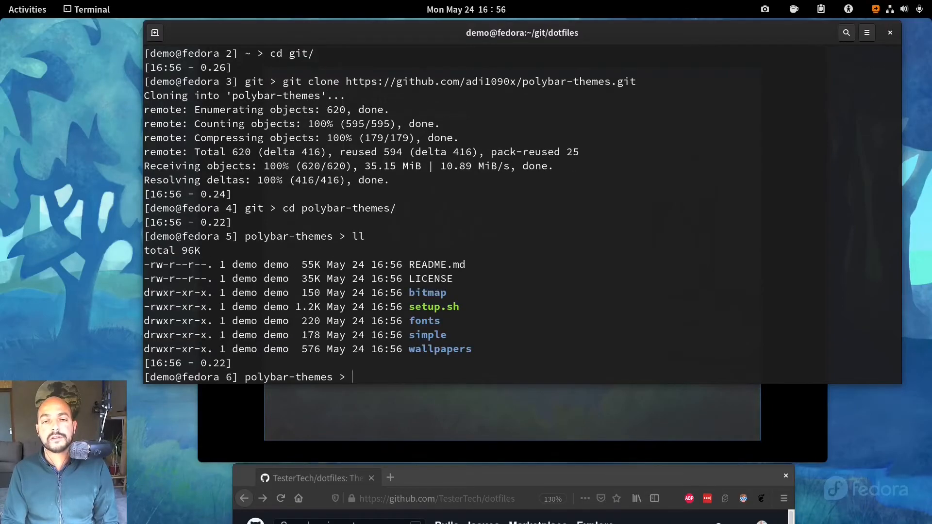
{"action": "type", "text": "se"}
Step: Run setup.sh and choose option 2 to install the Bitmap style themes
{"action": "key", "text": "Tab"}
{"action": "key", "text": "Return"}
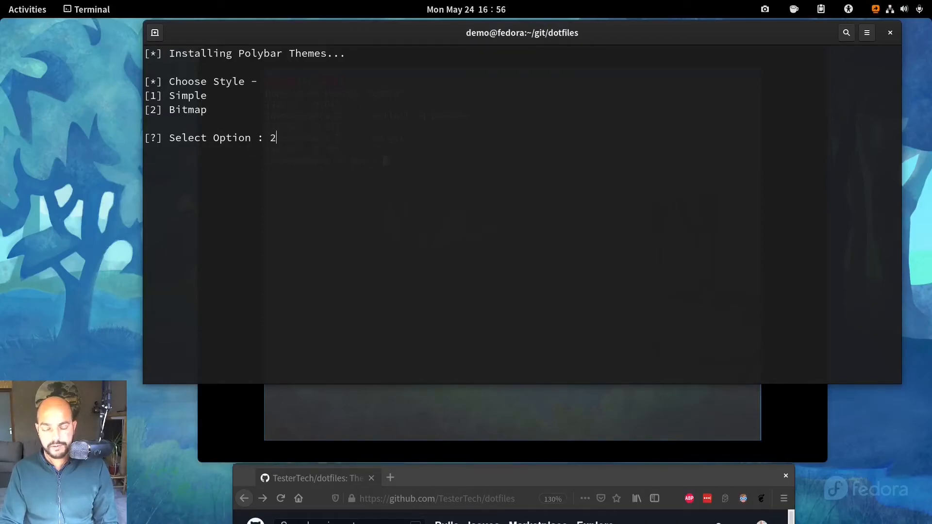
{"action": "key", "text": "Return"}
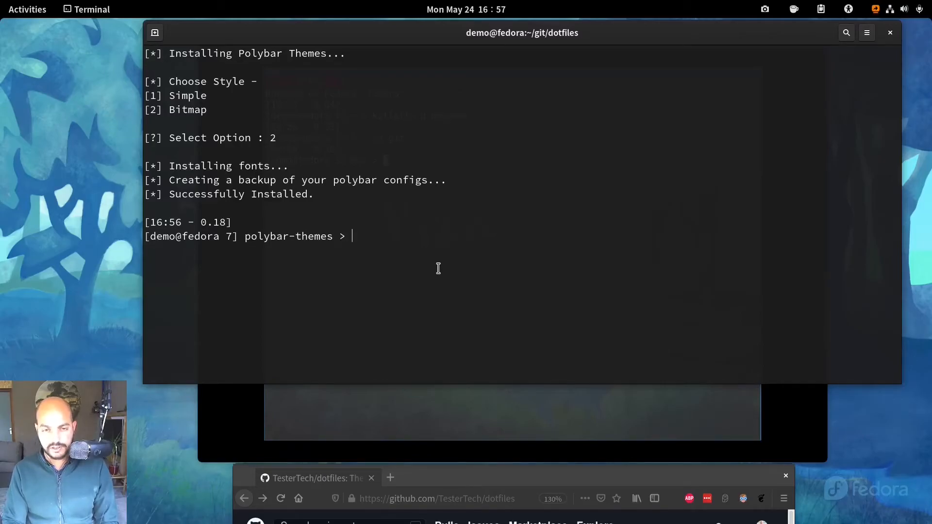
Step: Raise Firefox and follow the link to the adi1090x/polybar-themes repository
{"action": "left_click_drag", "start_coordinate": [462, 477], "coordinate": [462, 186]}
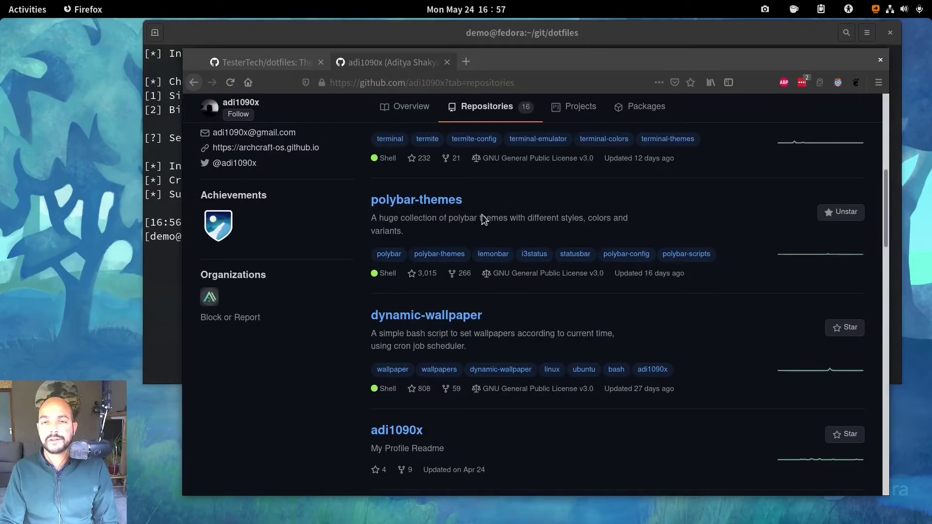
{"action": "left_click", "coordinate": [437, 200]}
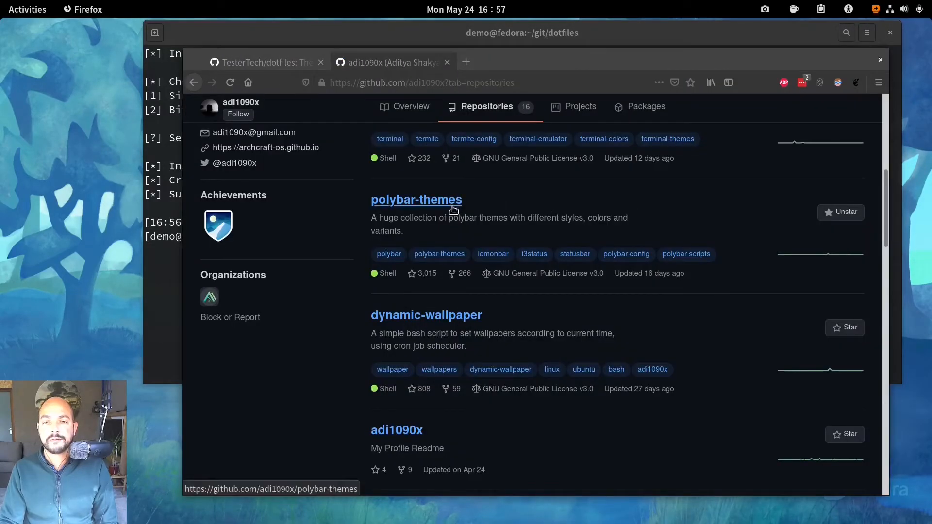
{"action": "scroll", "coordinate": [510, 240], "scroll_direction": "down", "scroll_amount": 5}
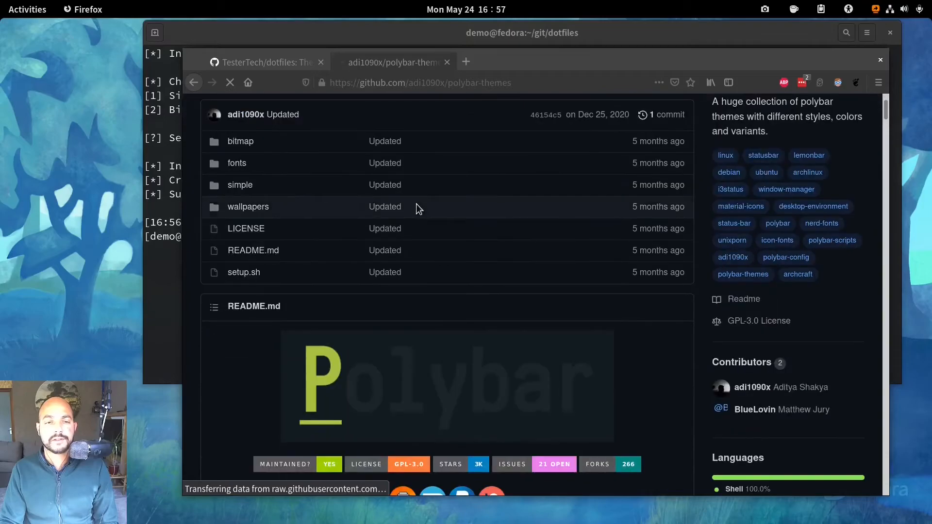
{"action": "scroll", "coordinate": [438, 219], "scroll_direction": "down", "scroll_amount": 5}
{"action": "scroll", "coordinate": [435, 228], "scroll_direction": "up", "scroll_amount": 4}
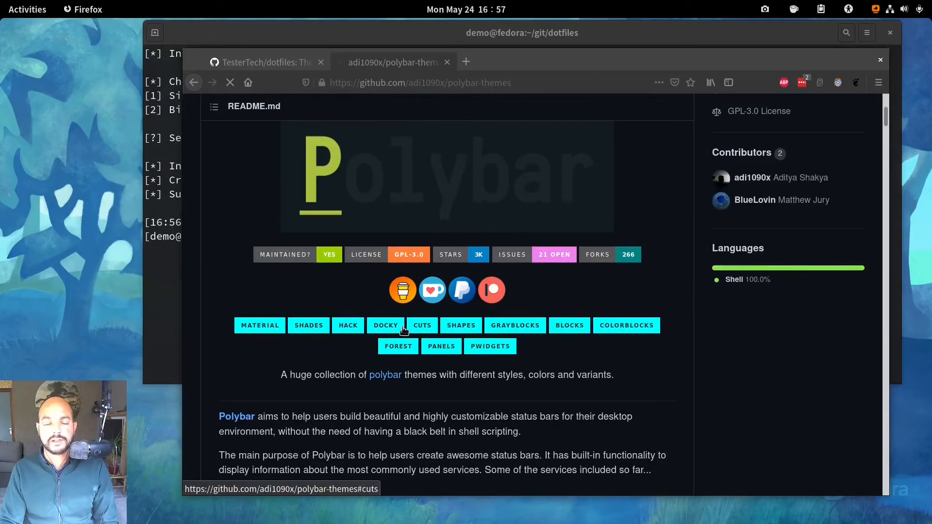
{"action": "scroll", "coordinate": [526, 344], "scroll_direction": "down", "scroll_amount": 5}
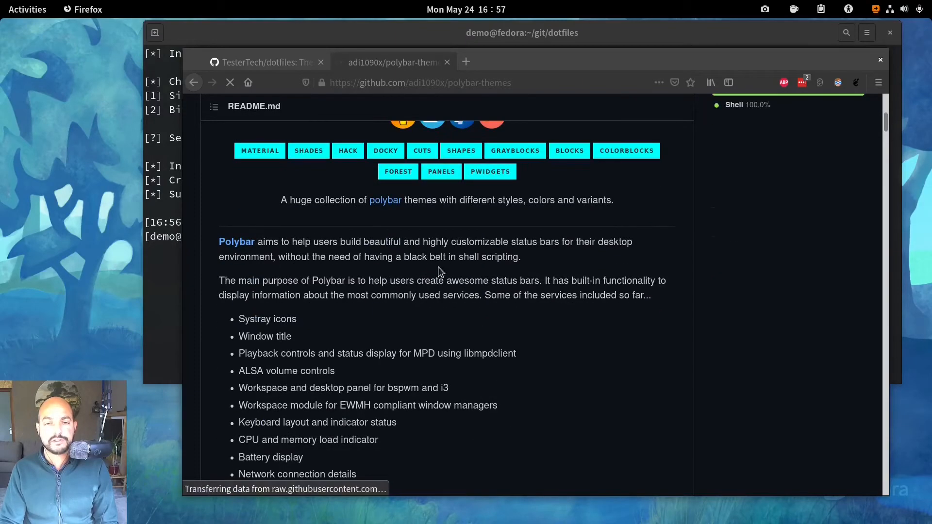
{"action": "scroll", "coordinate": [401, 226], "scroll_direction": "down", "scroll_amount": 2}
{"action": "scroll", "coordinate": [291, 219], "scroll_direction": "down", "scroll_amount": 5}
{"action": "scroll", "coordinate": [286, 201], "scroll_direction": "up", "scroll_amount": 3}
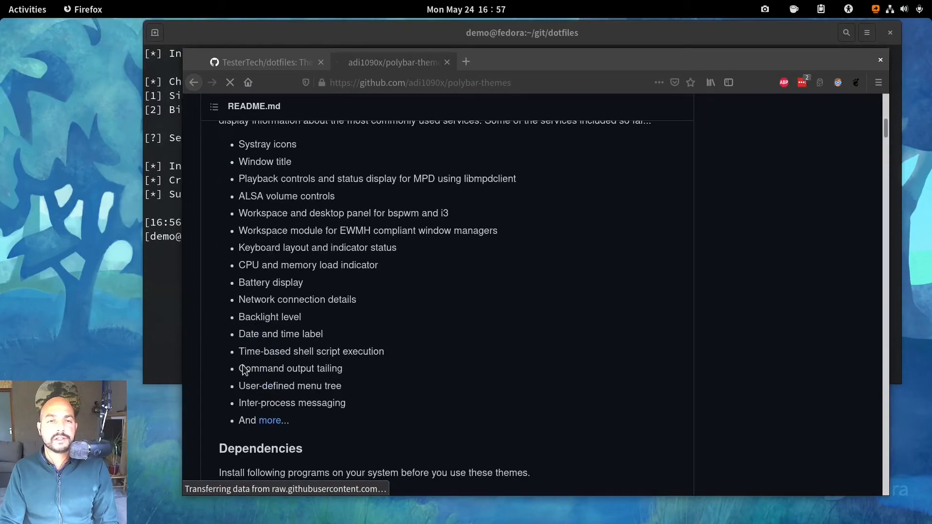
{"action": "scroll", "coordinate": [321, 224], "scroll_direction": "down", "scroll_amount": 3}
{"action": "scroll", "coordinate": [487, 340], "scroll_direction": "down", "scroll_amount": 3}
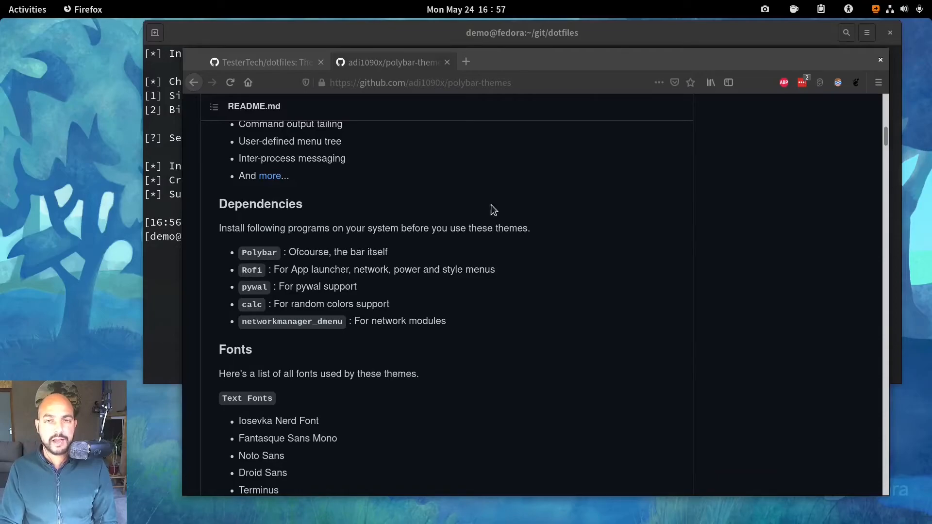
Step: Switch to the Fedora i3 VM and launch Mousepad from the rofi launcher
{"action": "left_click", "coordinate": [27, 9]}
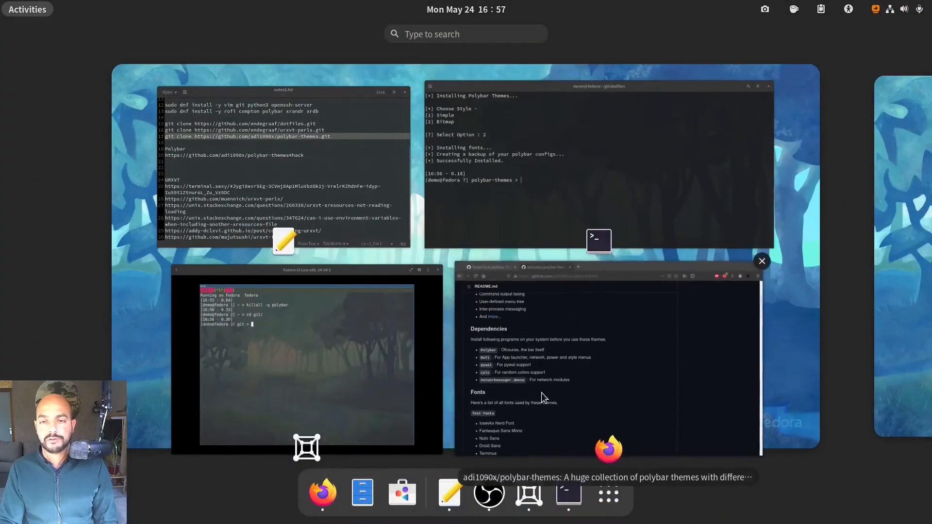
{"action": "left_click", "coordinate": [320, 358]}
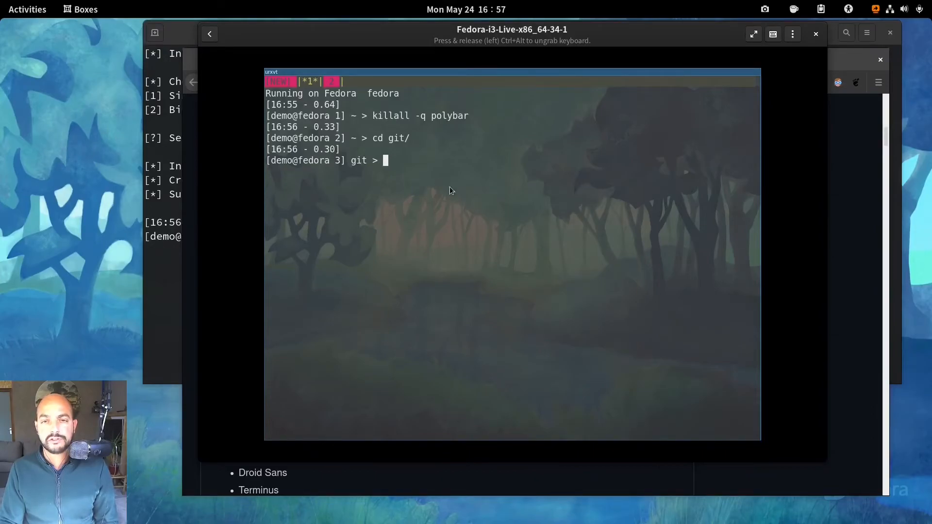
{"action": "key", "text": "super+d"}
{"action": "key", "text": "Down"}
{"action": "key", "text": "Down"}
{"action": "key", "text": "Down"}
{"action": "key", "text": "Down"}
{"action": "key", "text": "Down"}
{"action": "key", "text": "Down"}
{"action": "key", "text": "Down"}
{"action": "key", "text": "Down"}
{"action": "key", "text": "Up"}
{"action": "key", "text": "Down"}
{"action": "key", "text": "Down"}
{"action": "key", "text": "Return"}
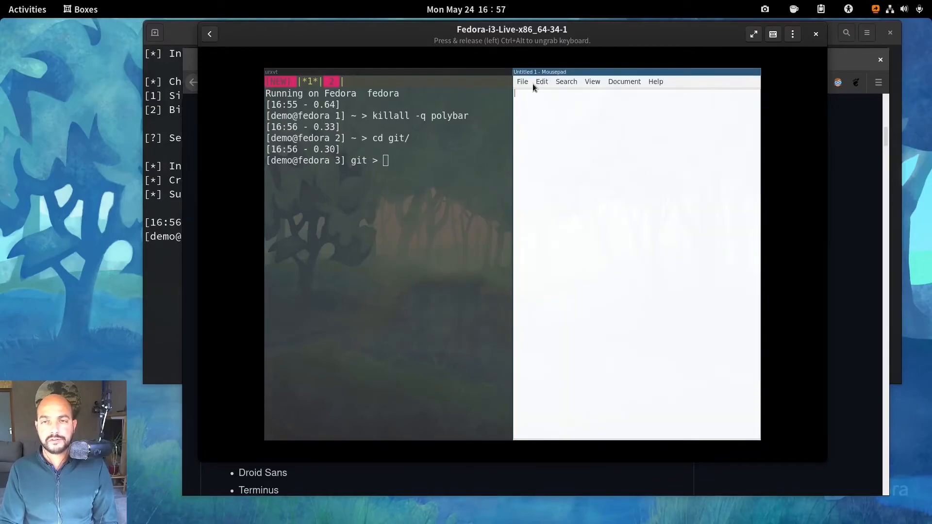
Step: Quit Mousepad and step out to the GNOME overview of all open windows
{"action": "left_click", "coordinate": [523, 81]}
{"action": "left_click", "coordinate": [552, 252]}
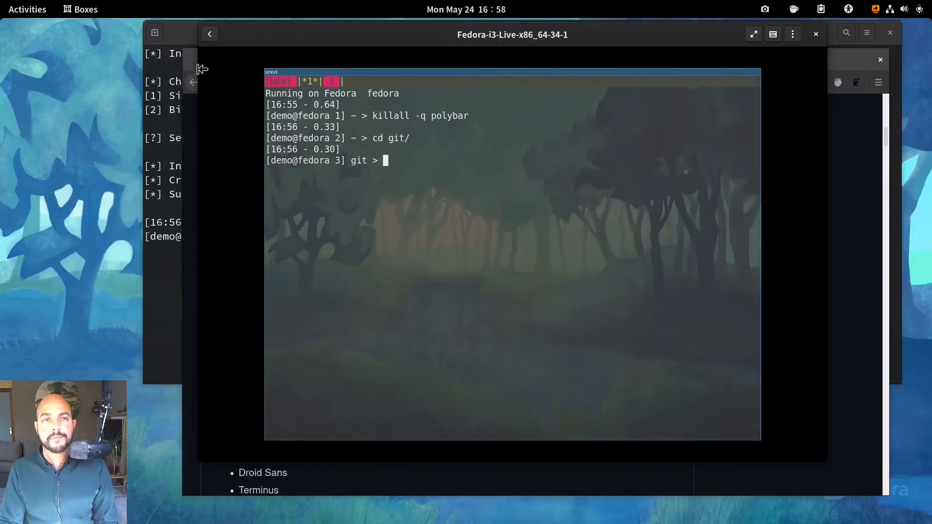
{"action": "key", "text": "alt+Tab"}
{"action": "key", "text": "super"}
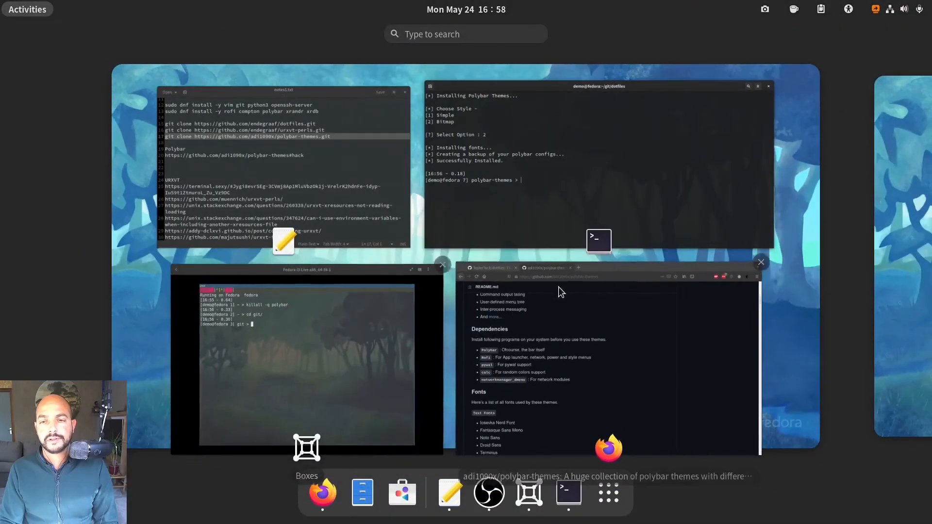
Step: Copy the bash launch.sh command from the README's Launch the bar section in Firefox
{"action": "left_click", "coordinate": [561, 292]}
{"action": "scroll", "coordinate": [397, 284], "scroll_direction": "down", "scroll_amount": 3}
{"action": "scroll", "coordinate": [397, 284], "scroll_direction": "down", "scroll_amount": 1}
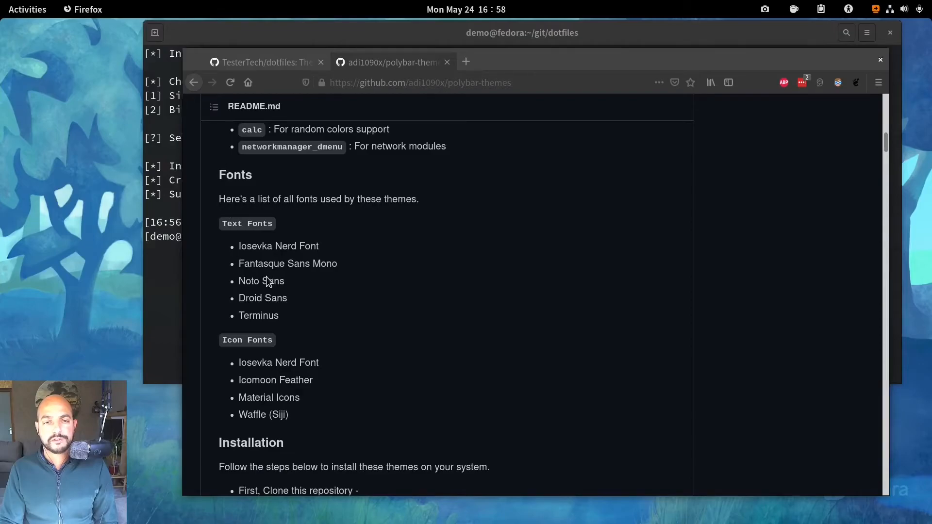
{"action": "scroll", "coordinate": [268, 282], "scroll_direction": "down", "scroll_amount": 2}
{"action": "scroll", "coordinate": [364, 266], "scroll_direction": "down", "scroll_amount": 4}
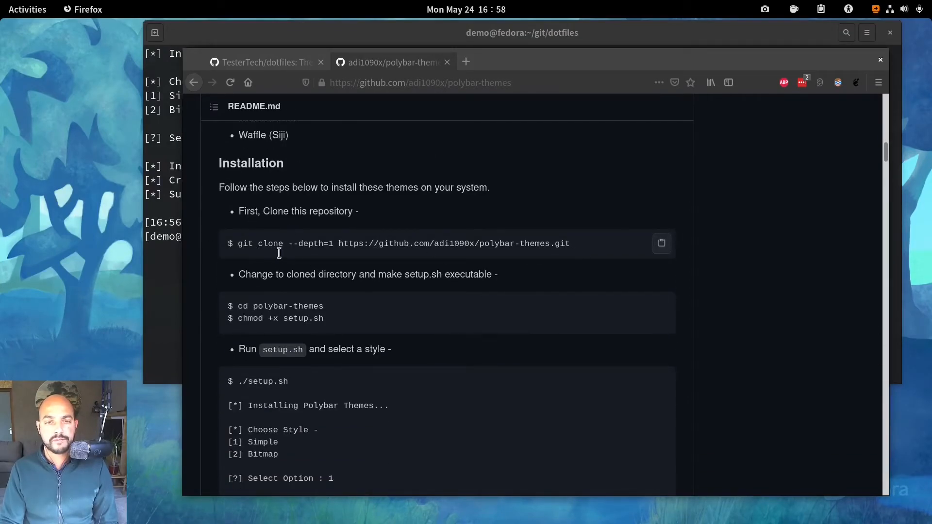
{"action": "scroll", "coordinate": [397, 262], "scroll_direction": "down", "scroll_amount": 1}
{"action": "scroll", "coordinate": [270, 291], "scroll_direction": "down", "scroll_amount": 1}
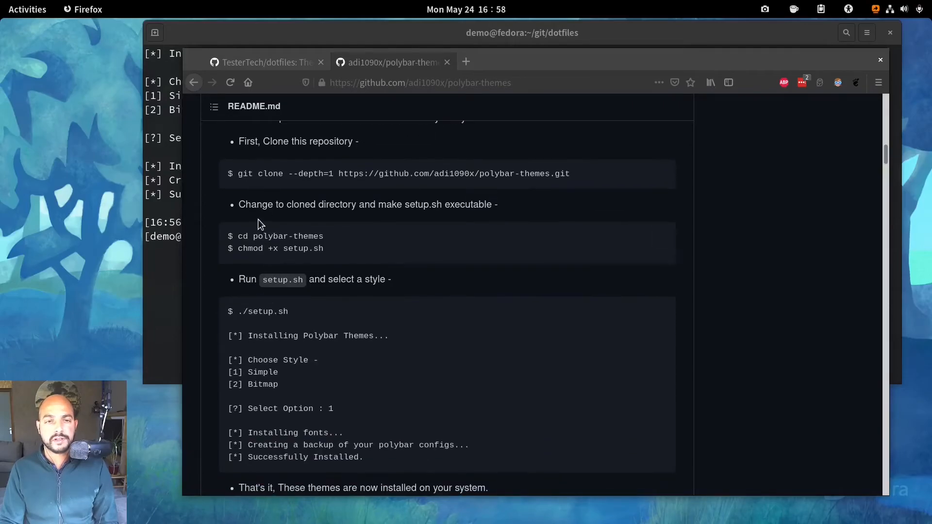
{"action": "scroll", "coordinate": [422, 284], "scroll_direction": "down", "scroll_amount": 1}
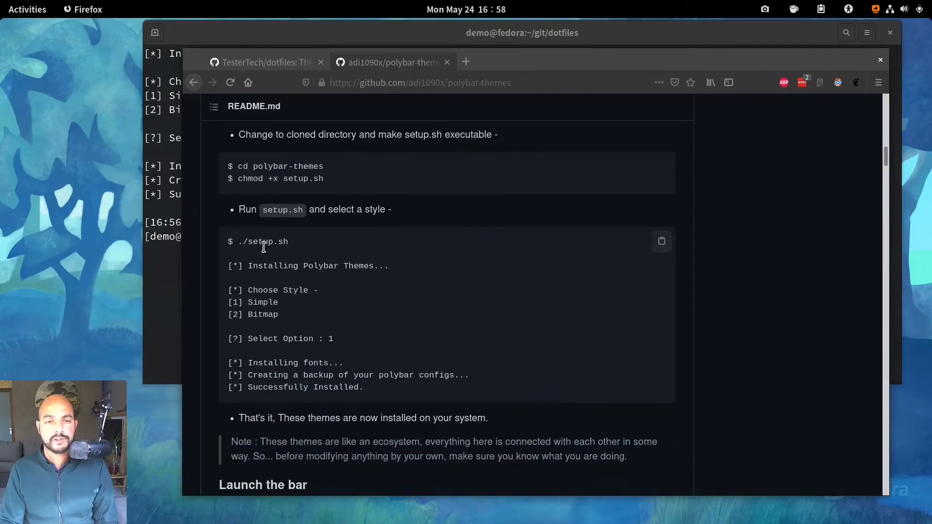
{"action": "scroll", "coordinate": [263, 248], "scroll_direction": "down", "scroll_amount": 1}
{"action": "scroll", "coordinate": [285, 255], "scroll_direction": "down", "scroll_amount": 2}
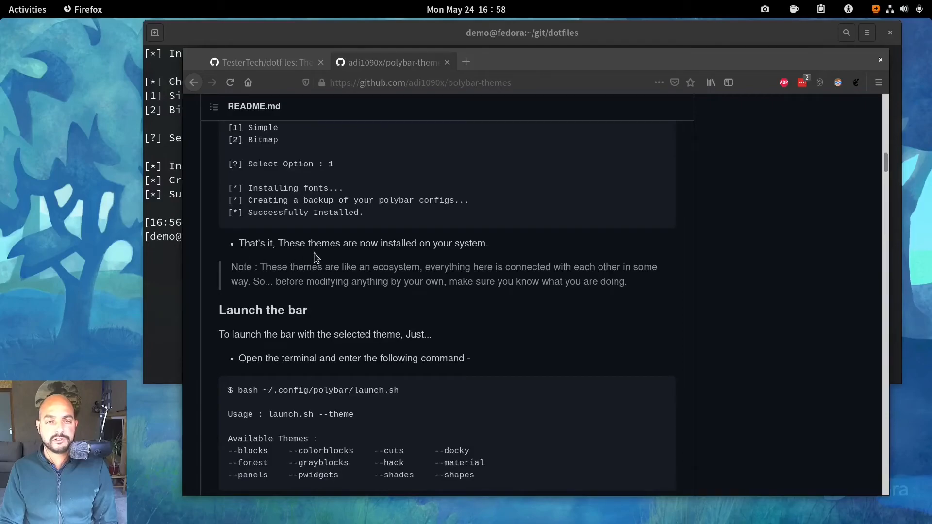
{"action": "scroll", "coordinate": [452, 262], "scroll_direction": "down", "scroll_amount": 2}
{"action": "scroll", "coordinate": [437, 274], "scroll_direction": "down", "scroll_amount": 1}
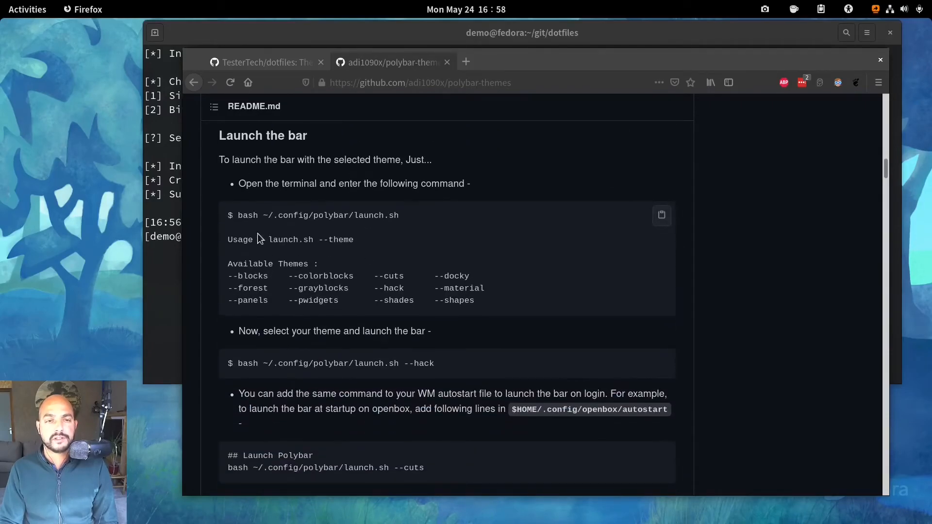
{"action": "left_click_drag", "start_coordinate": [238, 216], "coordinate": [400, 217]}
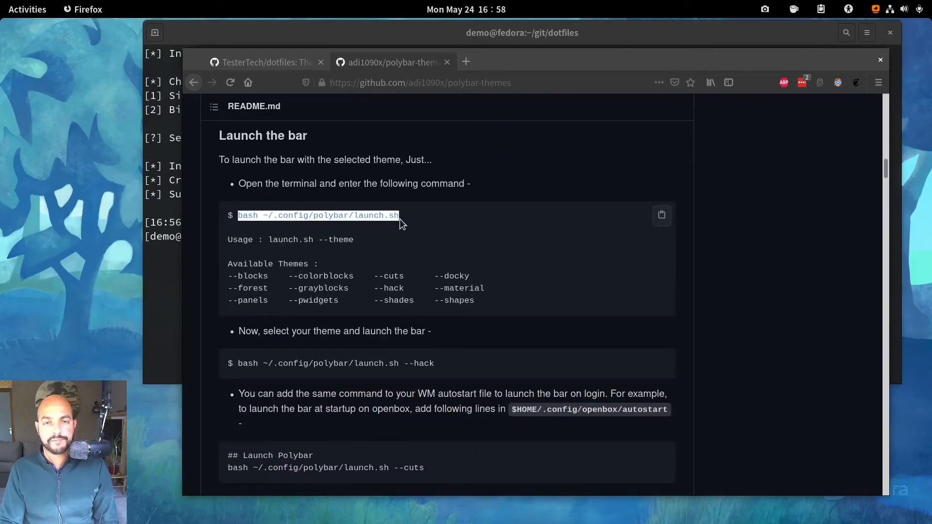
{"action": "right_click", "coordinate": [399, 219]}
{"action": "left_click", "coordinate": [406, 227]}
{"action": "left_click", "coordinate": [396, 39]}
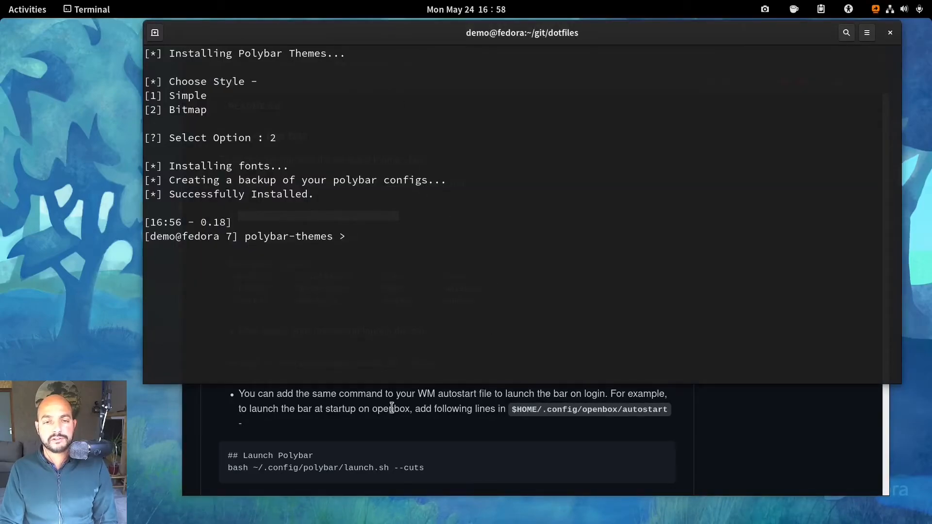
{"action": "left_click", "coordinate": [386, 394]}
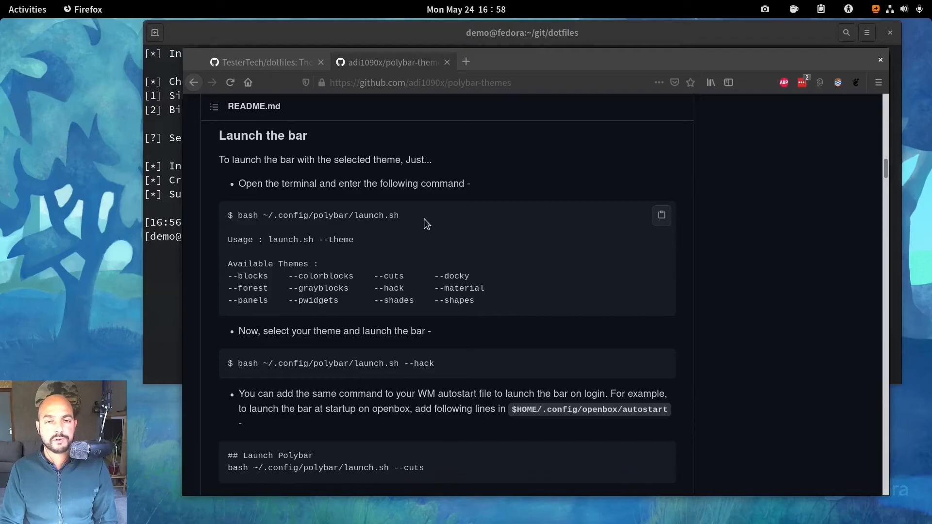
Step: In the VM terminal run ~/.config/polybar/launch.sh, then rerun it with --blocks to start the blocks bar
{"action": "left_click", "coordinate": [27, 8]}
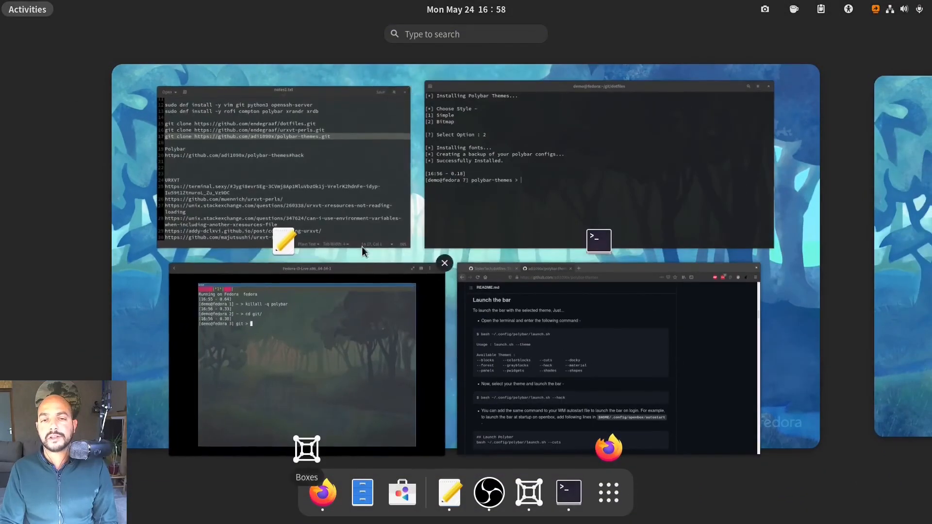
{"action": "left_click", "coordinate": [327, 335]}
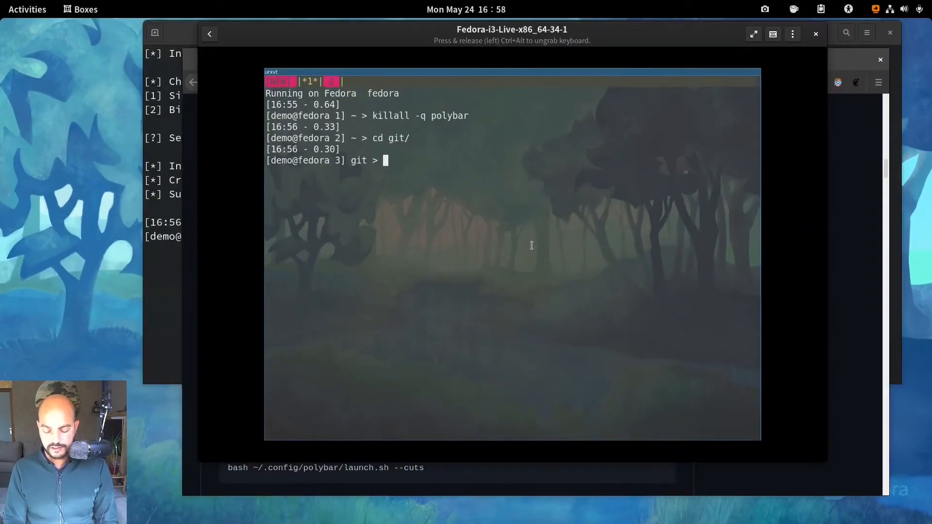
{"action": "type", "text": "basq"}
{"action": "key", "text": "BackSpace"}
{"action": "type", "text": "h ~/.config/polybar/launch.sh"}
{"action": "key", "text": "Return"}
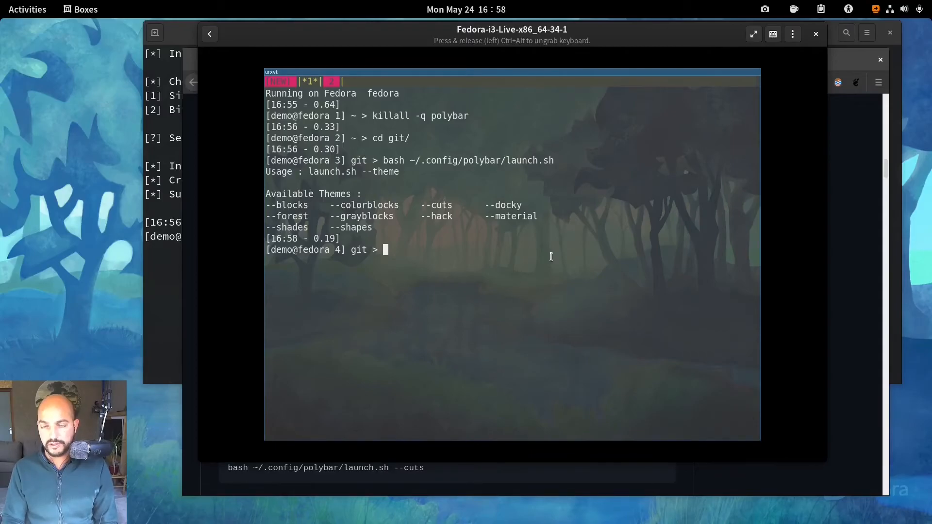
{"action": "key", "text": "Up"}
{"action": "type", "text": "--blocks"}
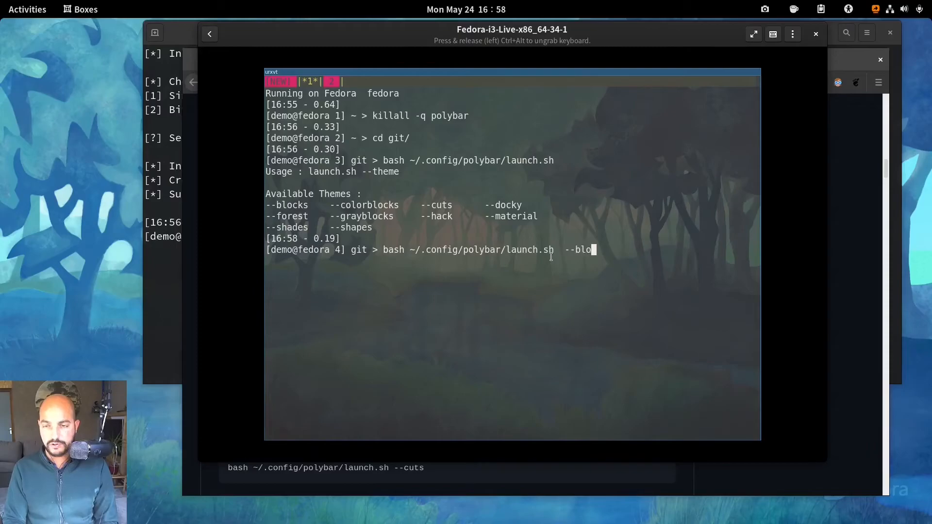
{"action": "key", "text": "Return"}
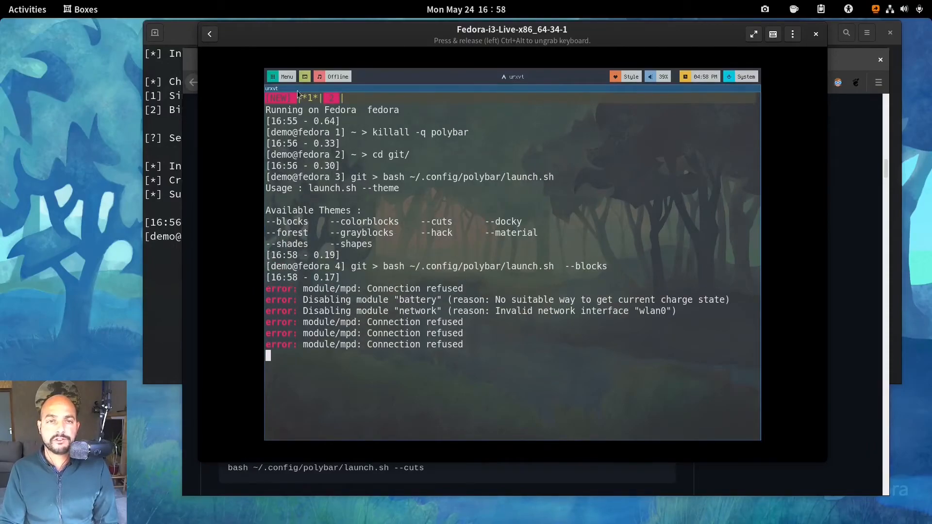
Step: Switch workspace, open a new urxvt tab and briefly try the rofi launcher from the bar
{"action": "left_click", "coordinate": [314, 99]}
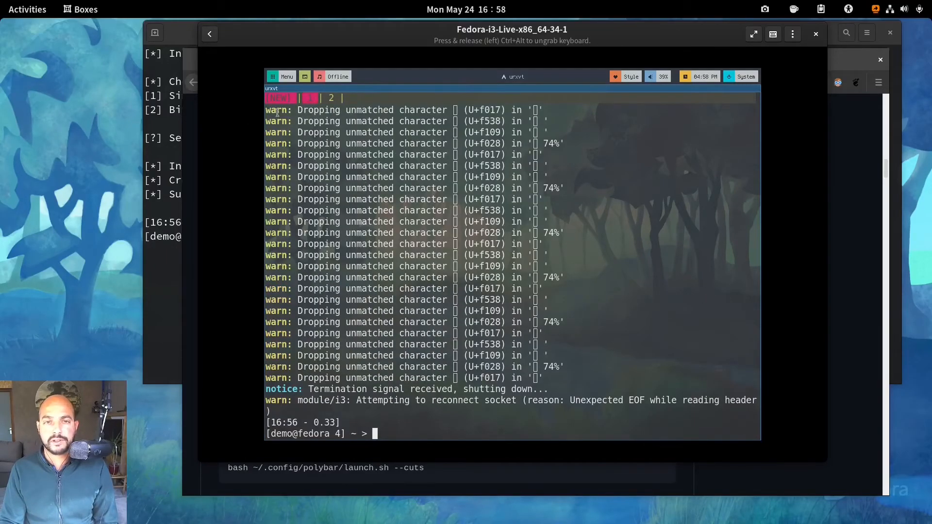
{"action": "key", "text": "shift+Down"}
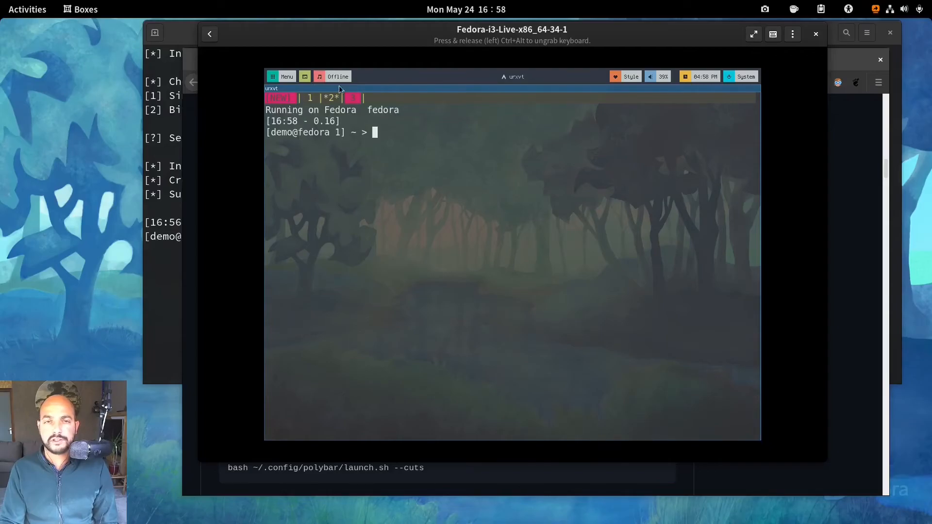
{"action": "left_click", "coordinate": [286, 77]}
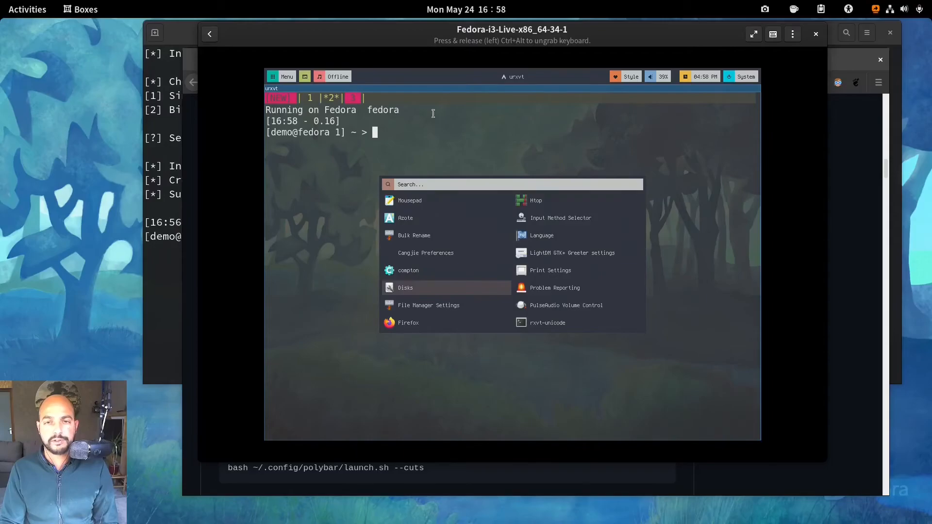
{"action": "key", "text": "Escape"}
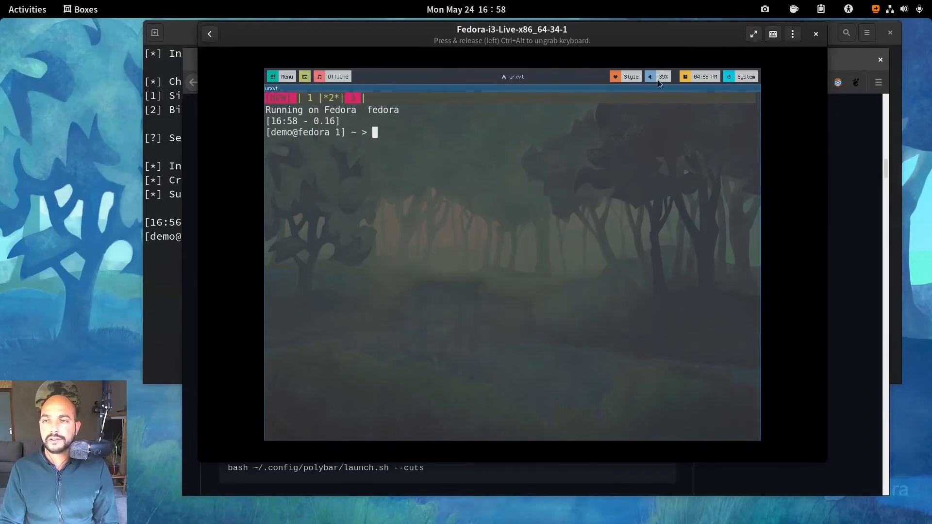
Step: Peek at the bar's Style chooser and theme list, closing both without changing the theme
{"action": "left_click", "coordinate": [631, 77]}
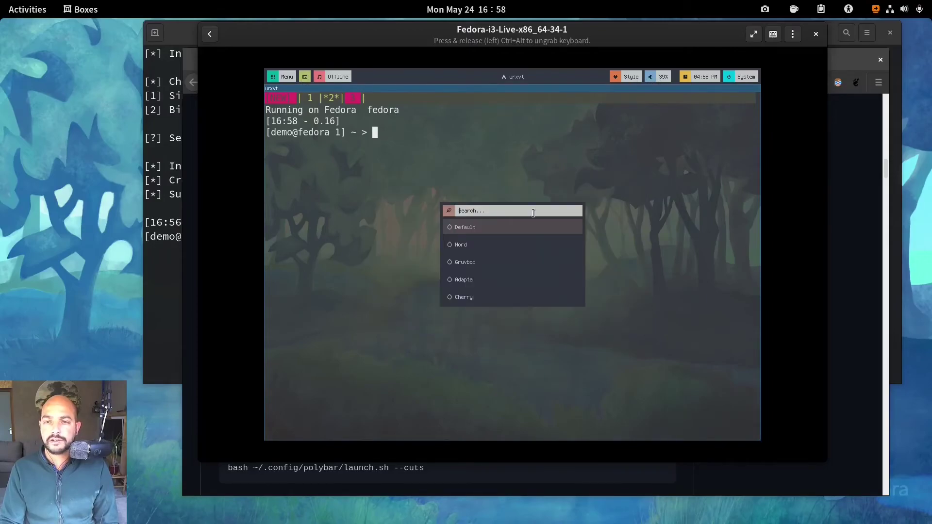
{"action": "left_click", "coordinate": [478, 240]}
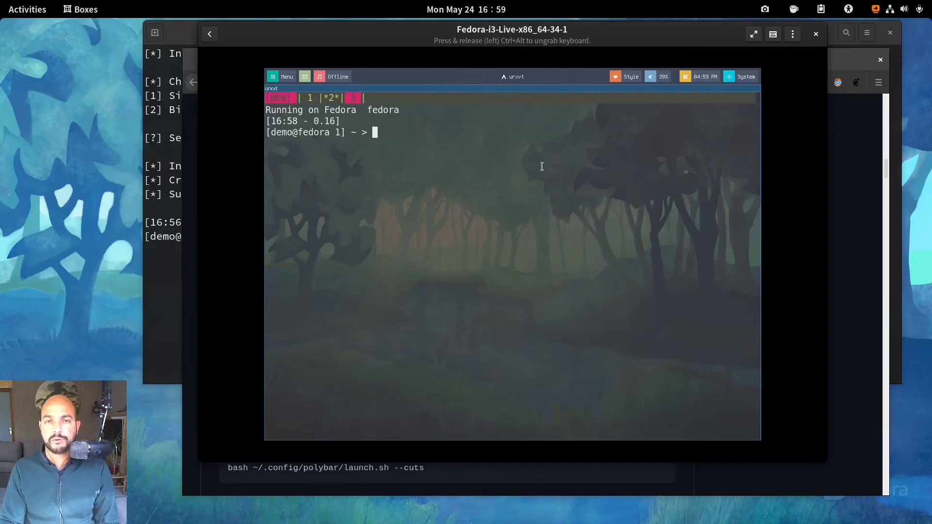
{"action": "left_click", "coordinate": [616, 78]}
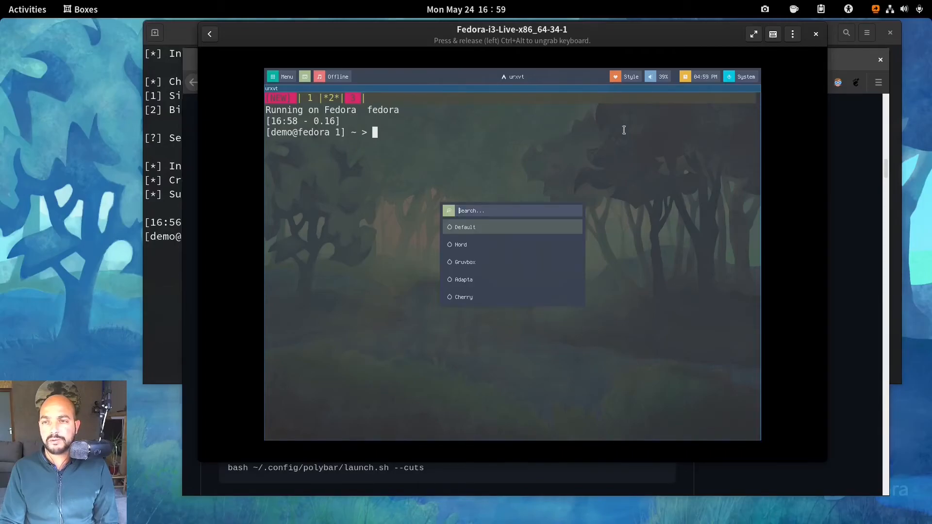
{"action": "key", "text": "Escape"}
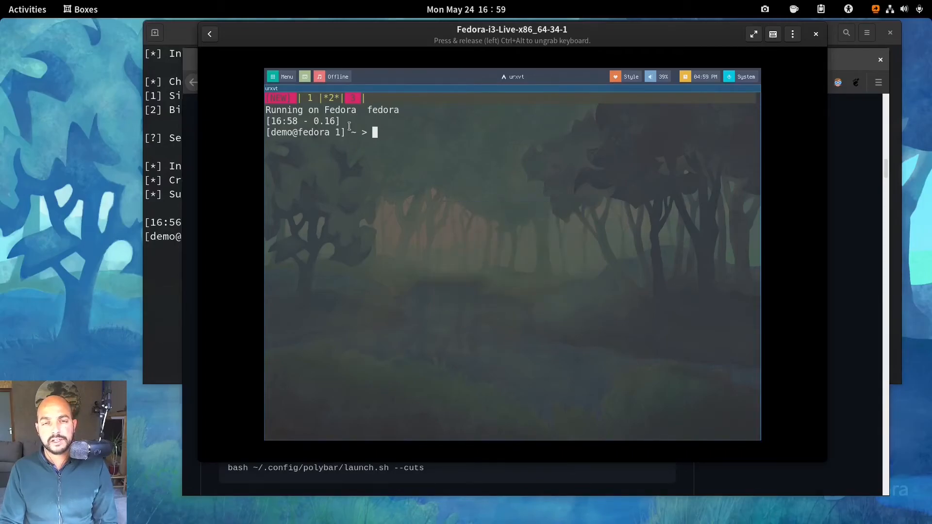
Step: In the second terminal tab, stop the running launch with Ctrl+C and rerun launch.sh --blocks
{"action": "left_click", "coordinate": [328, 98]}
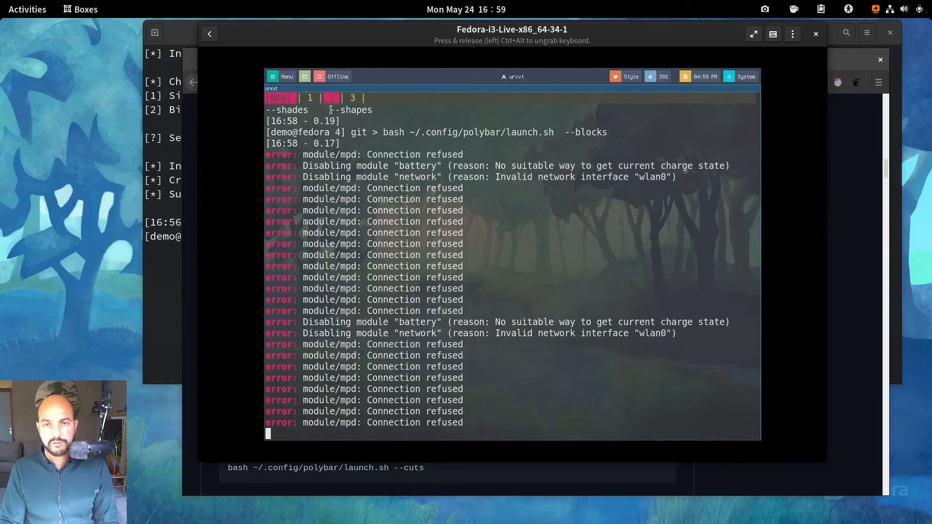
{"action": "key", "text": "shift+Left"}
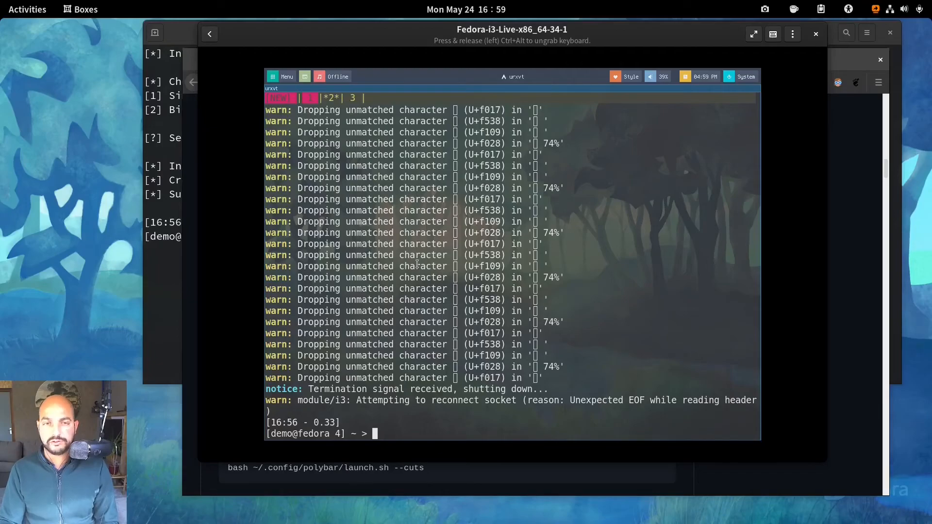
{"action": "left_click", "coordinate": [334, 100]}
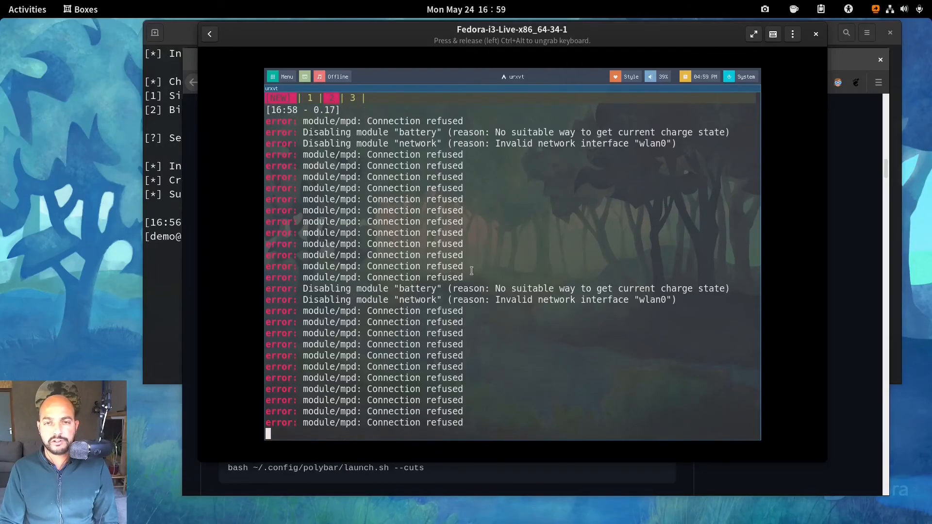
{"action": "key", "text": "ctrl+c"}
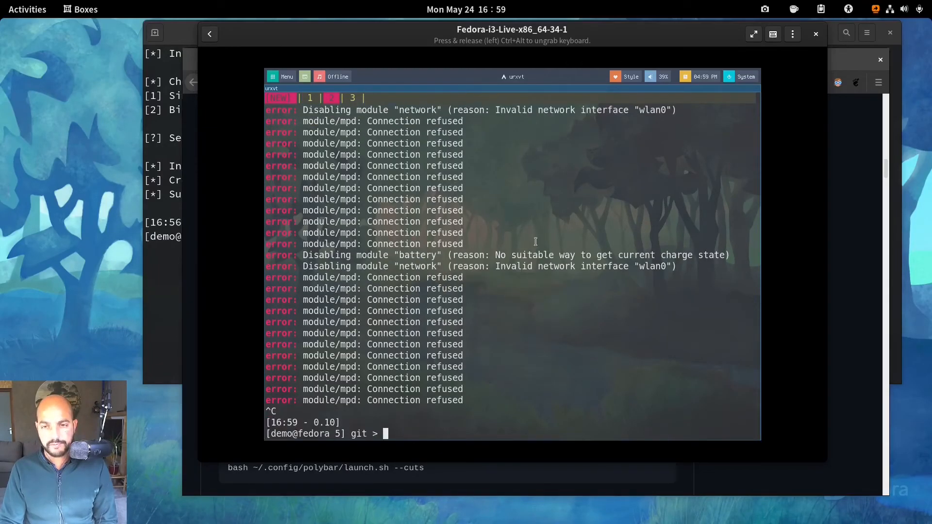
{"action": "key", "text": "Up"}
{"action": "key", "text": "Return"}
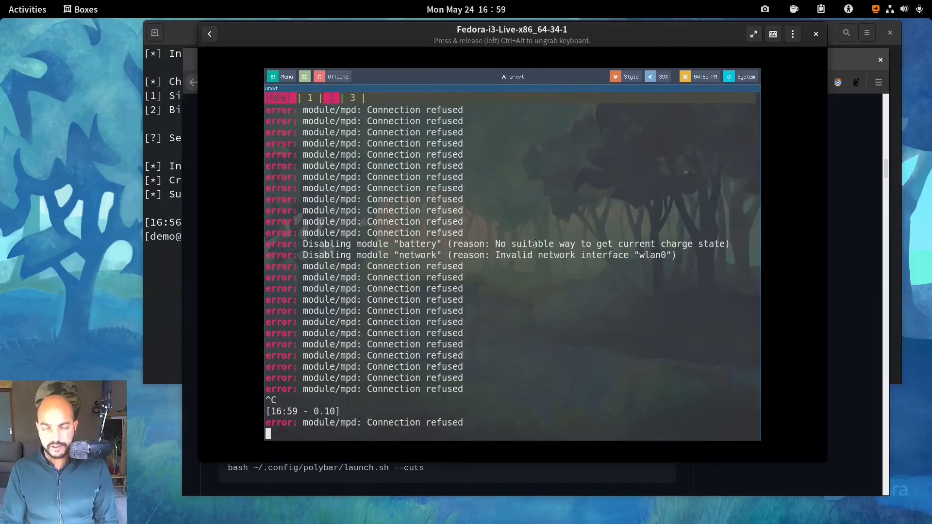
Step: In the first terminal tab, run killall -q polybar to stop all polybar instances
{"action": "key", "text": "shift+Left"}
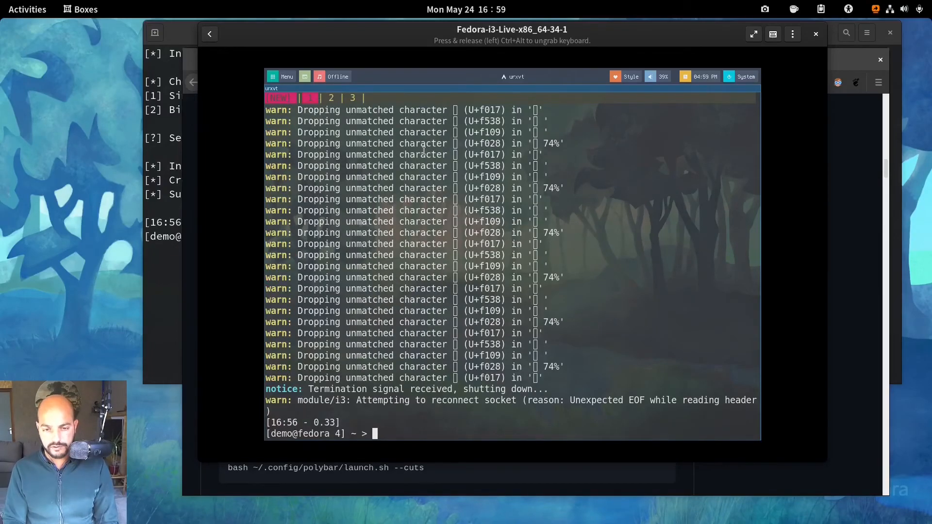
{"action": "key", "text": "Up"}
{"action": "key", "text": "ctrl+c"}
{"action": "type", "text": "kikl"}
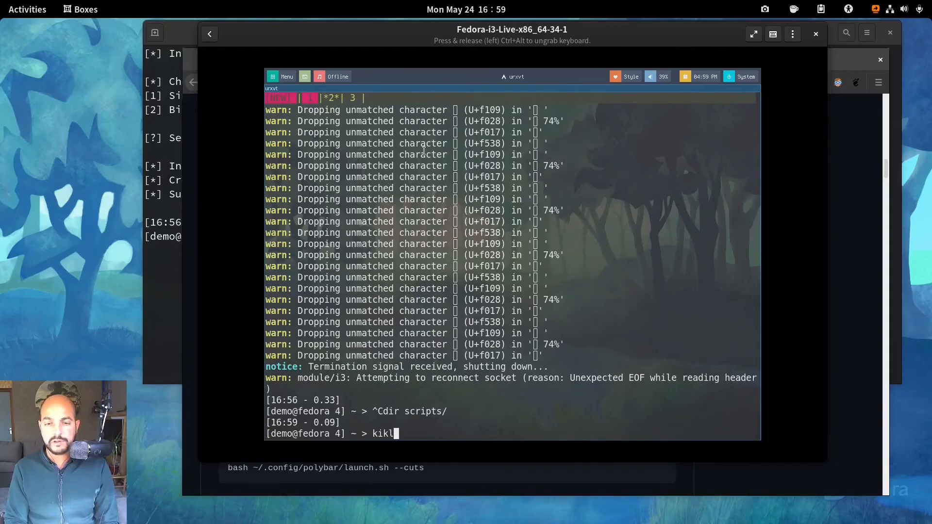
{"action": "key", "text": "BackSpace"}
{"action": "key", "text": "BackSpace"}
{"action": "type", "text": "llall -q "}
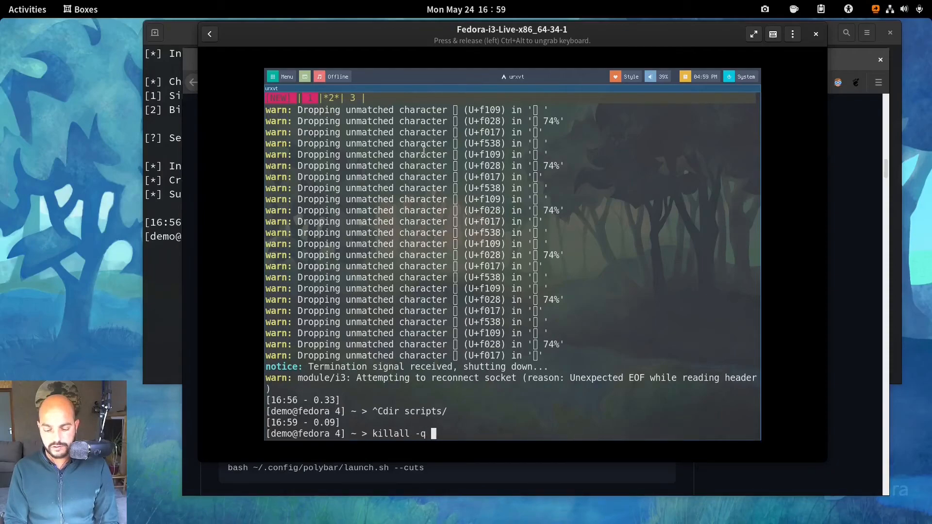
{"action": "type", "text": "polybar"}
{"action": "key", "text": "Return"}
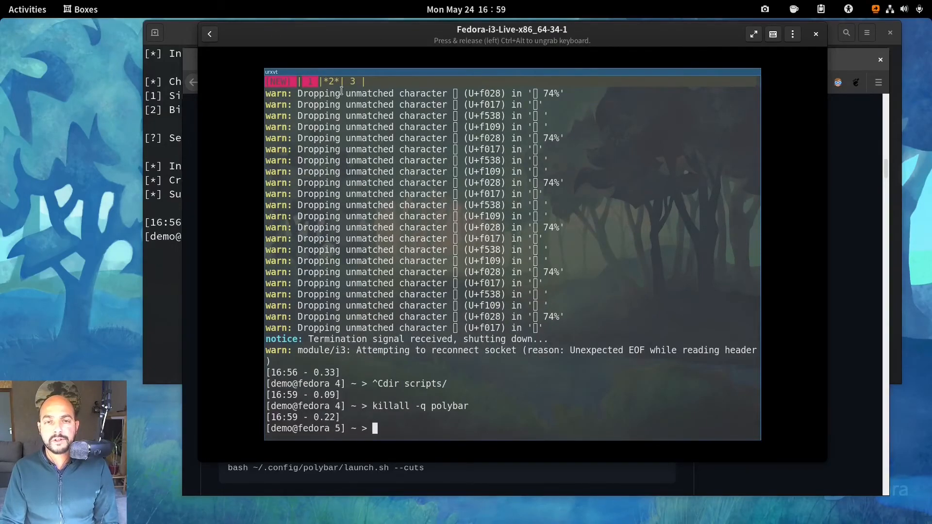
Step: Recall and select the launch.sh --blocks command on workspace 2, then return to workspace 1
{"action": "key", "text": "super+2"}
{"action": "key", "text": "Up"}
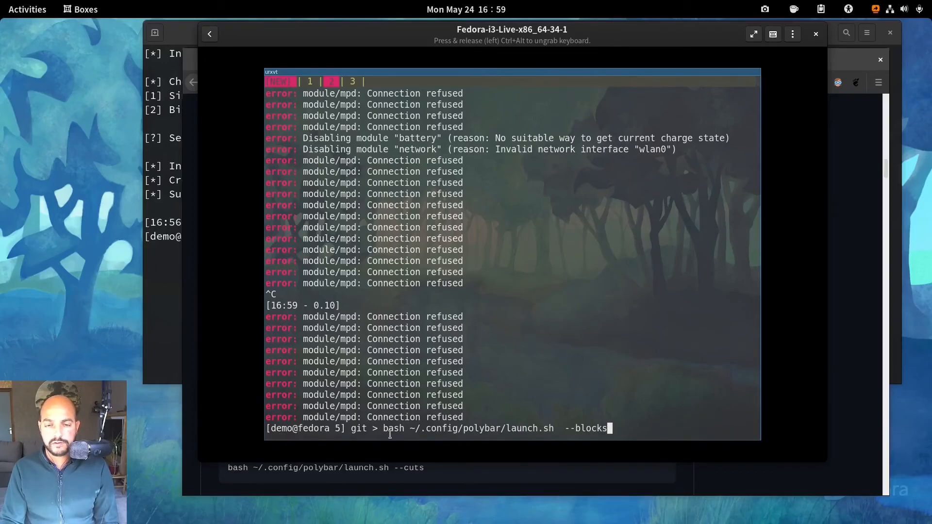
{"action": "left_click_drag", "start_coordinate": [384, 430], "coordinate": [614, 435]}
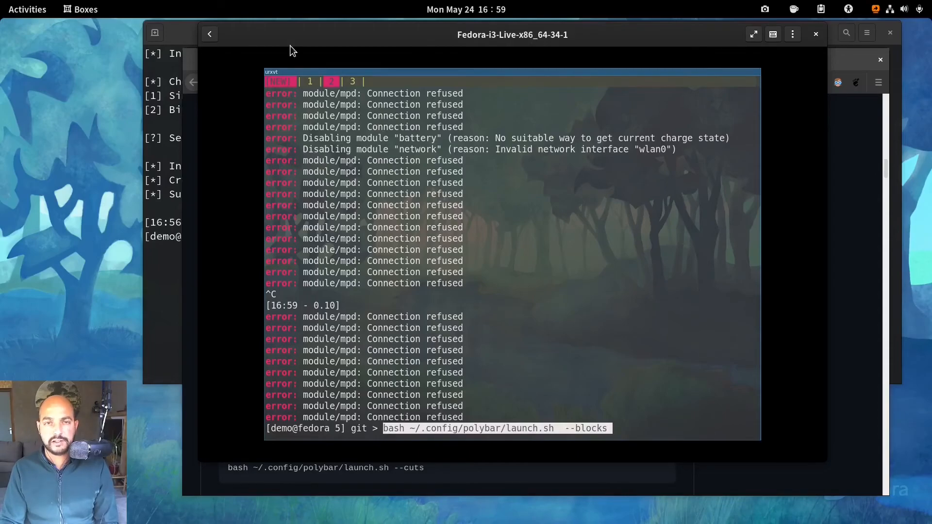
{"action": "left_click", "coordinate": [311, 81]}
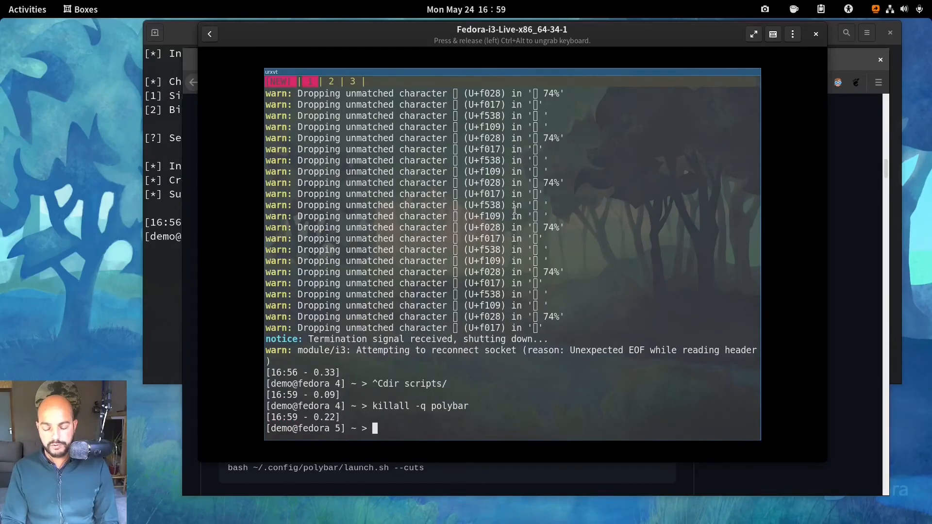
{"action": "type", "text": "vim "}
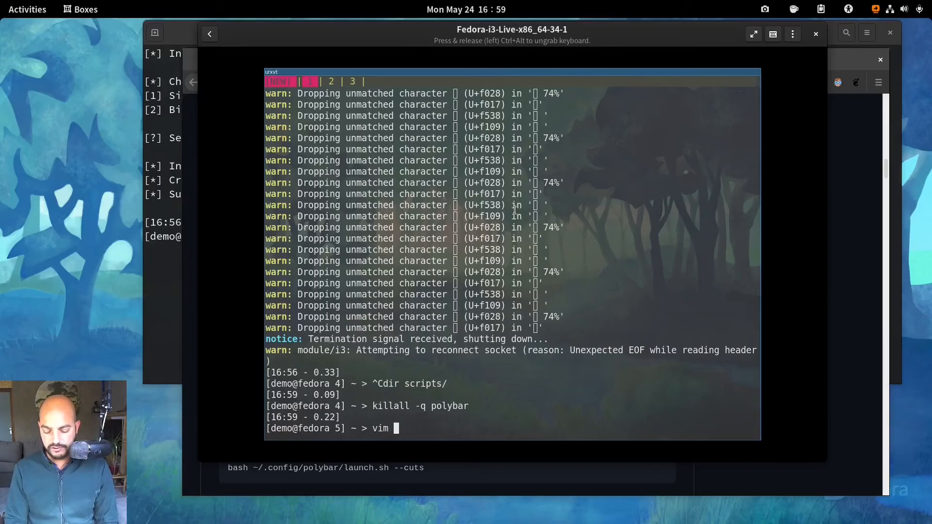
{"action": "type", "text": "scr"}
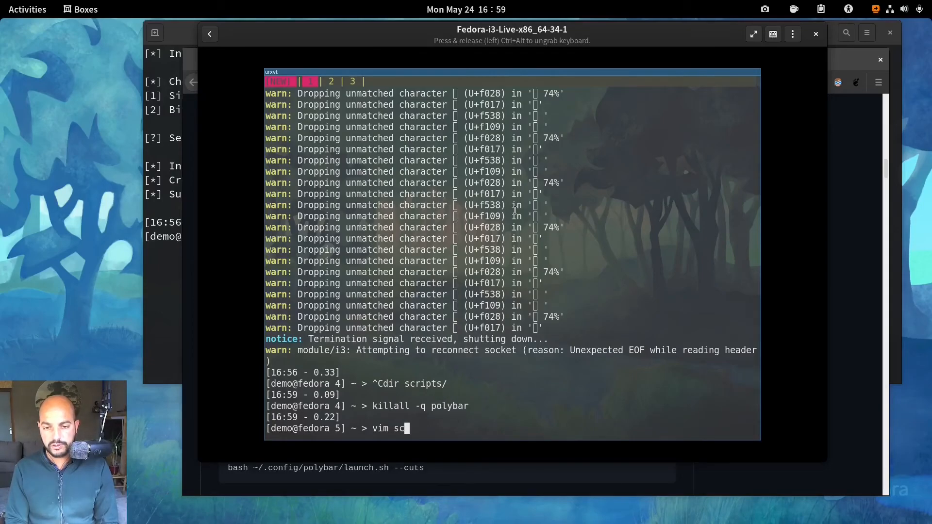
Step: Edit scripts/polybarstart in vim to run launch.sh --blocks with a trailing '&', then save with :wq
{"action": "key", "text": "Tab"}
{"action": "type", "text": "pol"}
{"action": "key", "text": "BackSpace"}
{"action": "key", "text": "Tab"}
{"action": "key", "text": "Return"}
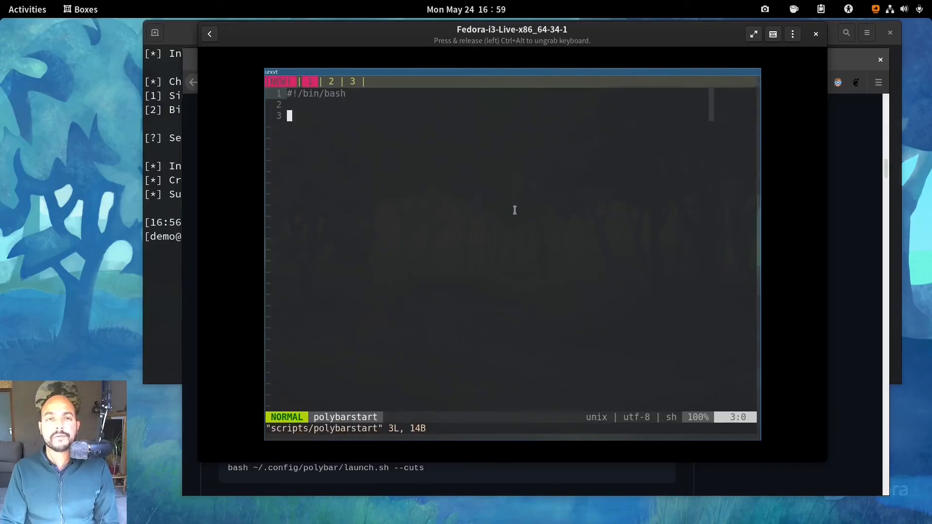
{"action": "key", "text": "p"}
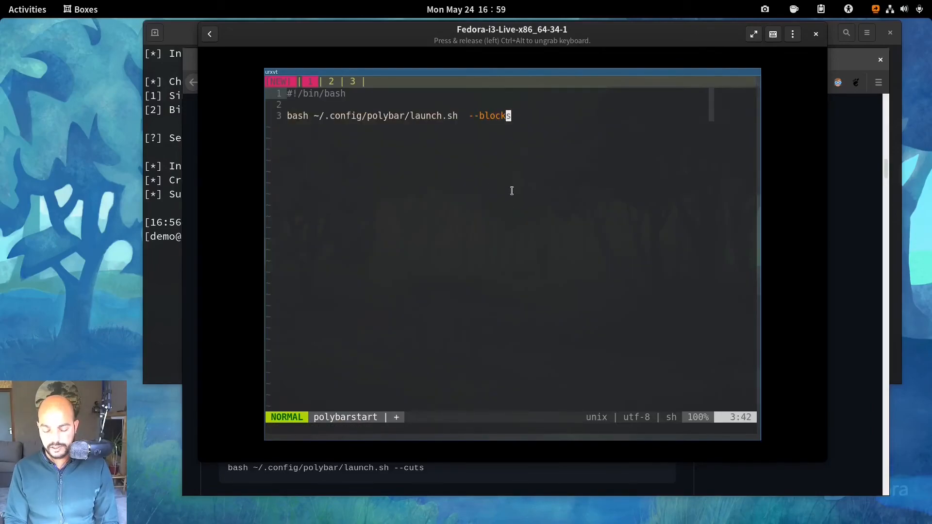
{"action": "type", "text": "A "}
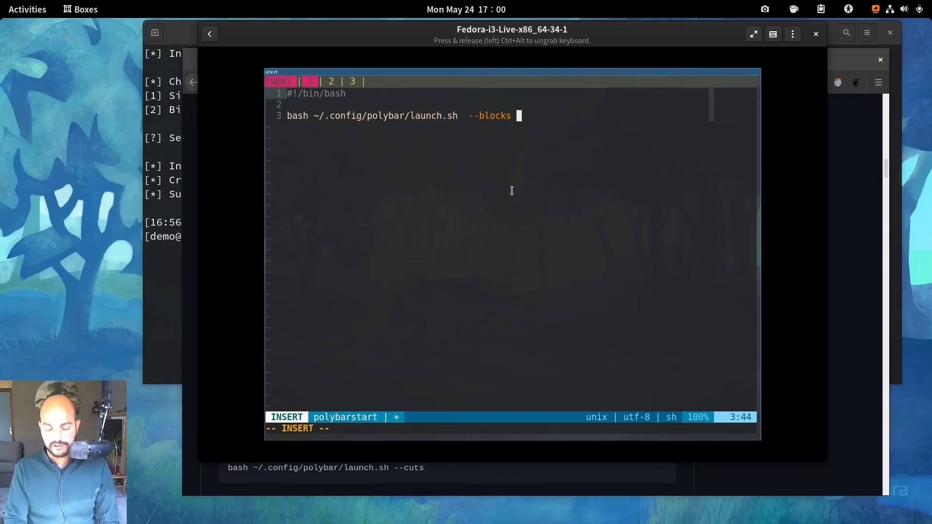
{"action": "type", "text": "&"}
{"action": "key", "text": "Escape"}
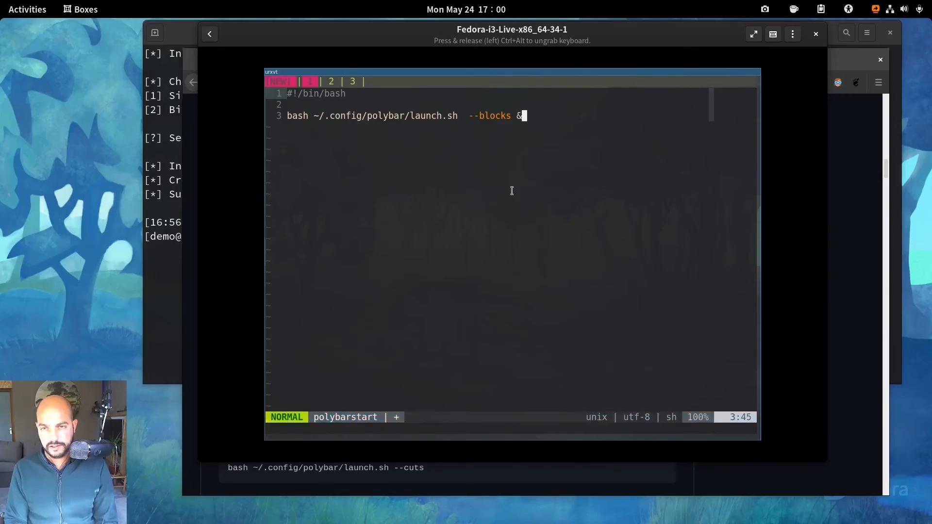
{"action": "type", "text": ":wq"}
{"action": "key", "text": "Return"}
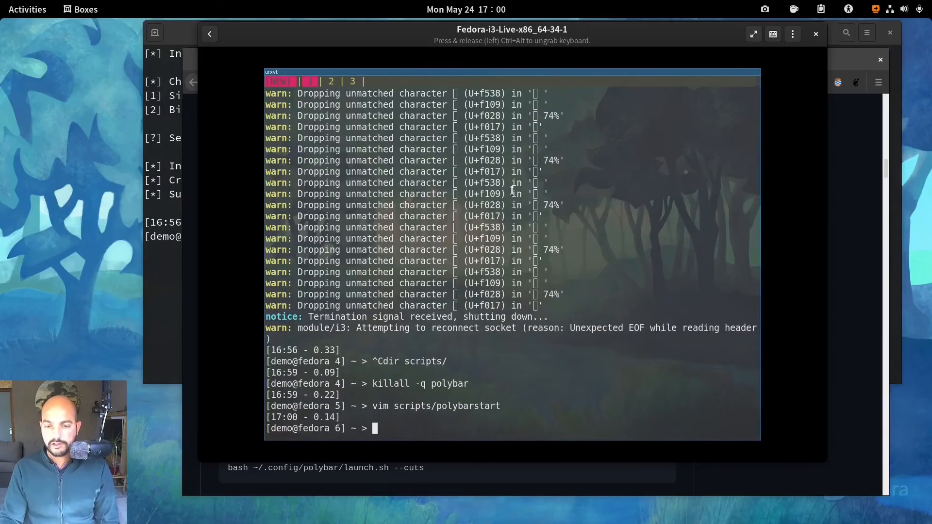
Step: Exit the i3 session and log back in so the blocks bar starts automatically
{"action": "key", "text": "ctrl+l"}
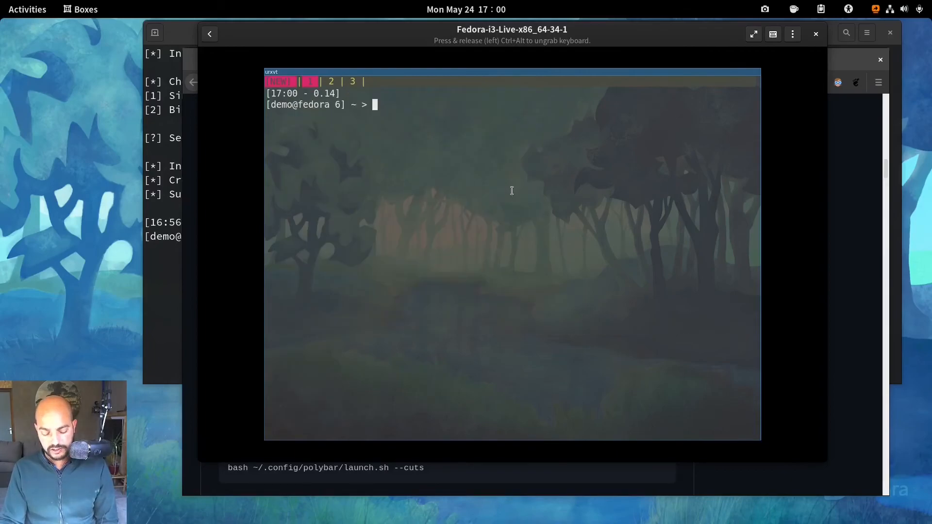
{"action": "key", "text": "super+shift+e"}
{"action": "left_click", "coordinate": [714, 76]}
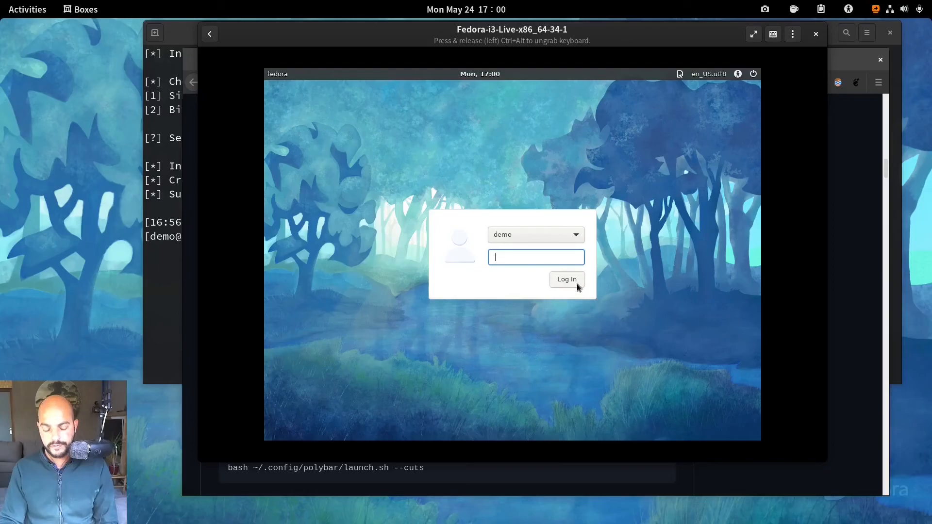
{"action": "key", "text": "Return"}
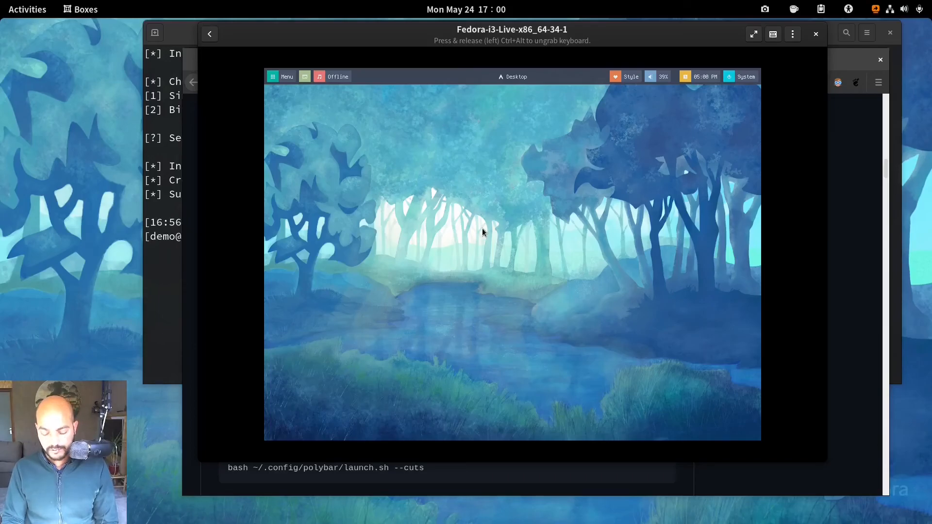
Step: Open and close a urxvt terminal, launch Firefox under the new bar, then return to the terminal workspace
{"action": "key", "text": "super+Return"}
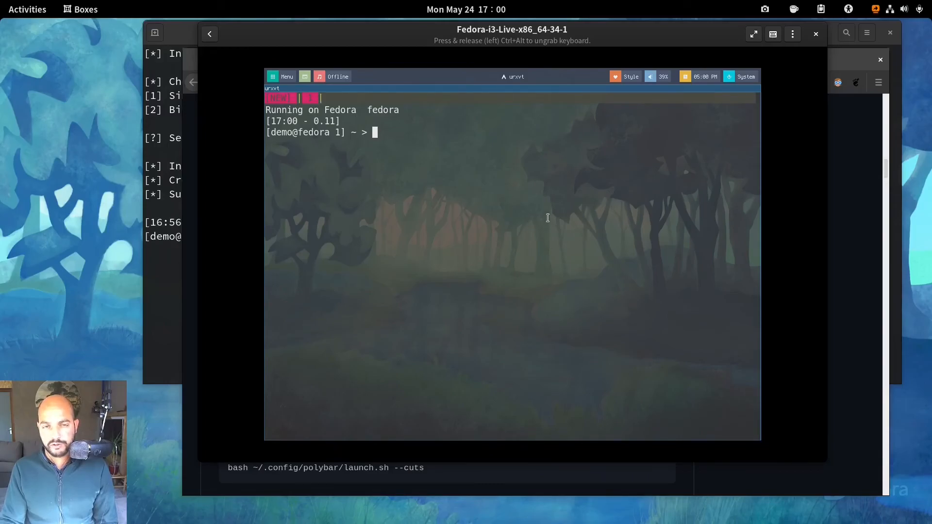
{"action": "key", "text": "super+shift+q"}
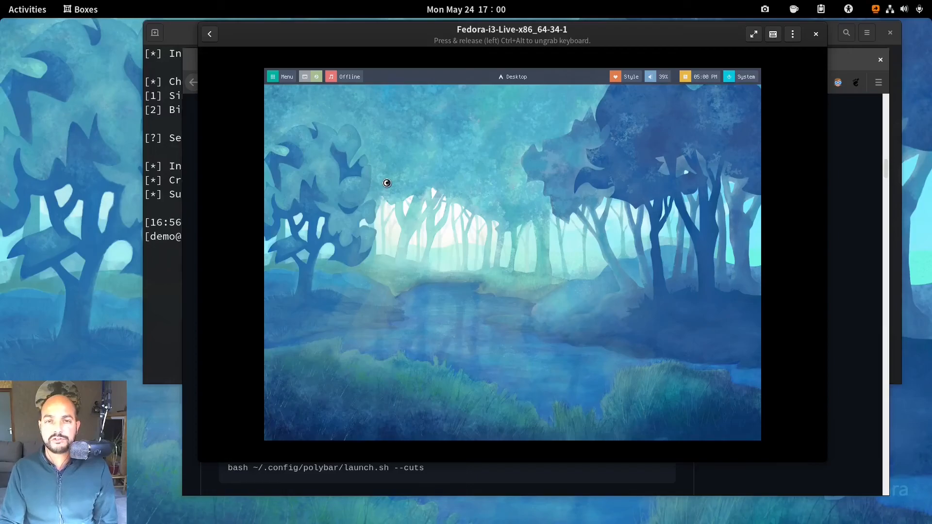
{"action": "key", "text": "super+shift+Return"}
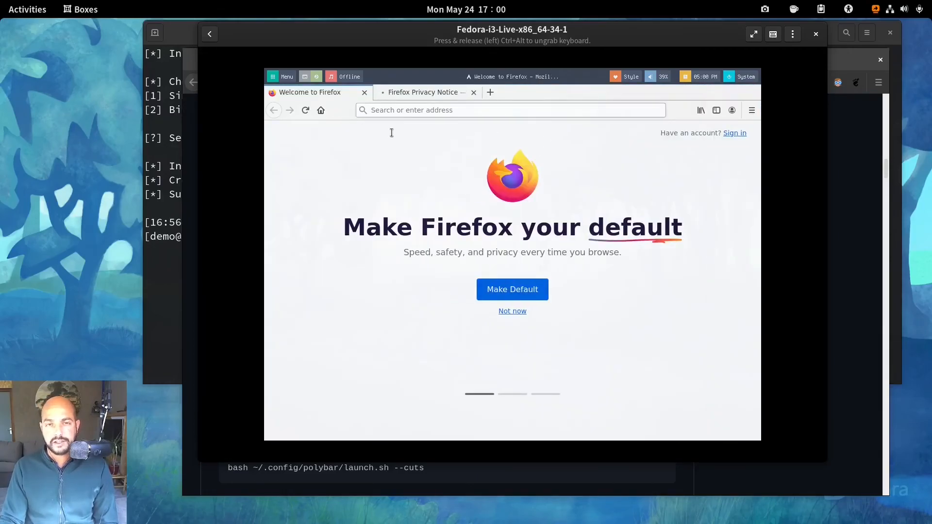
{"action": "key", "text": "super+shift+q"}
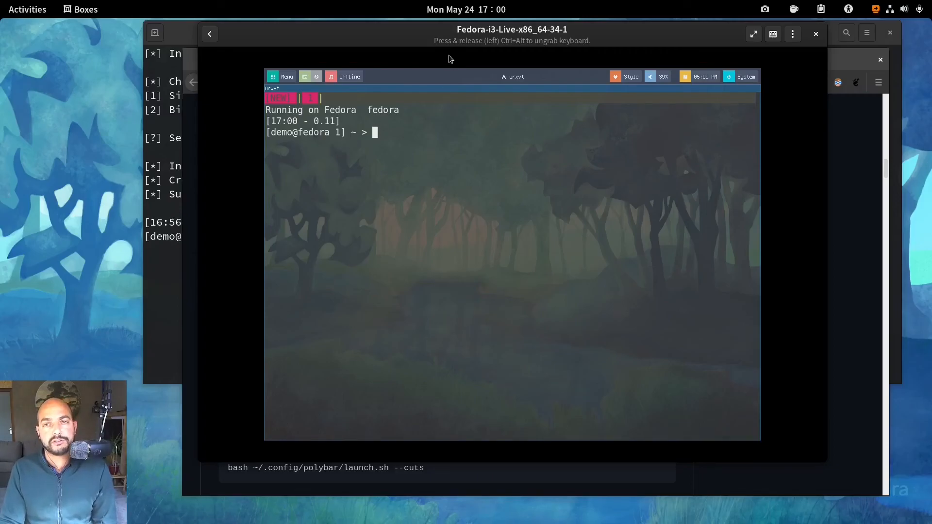
Step: Nudge the Boxes VM window left and bring the host terminal forward
{"action": "left_click_drag", "start_coordinate": [438, 47], "coordinate": [426, 43]}
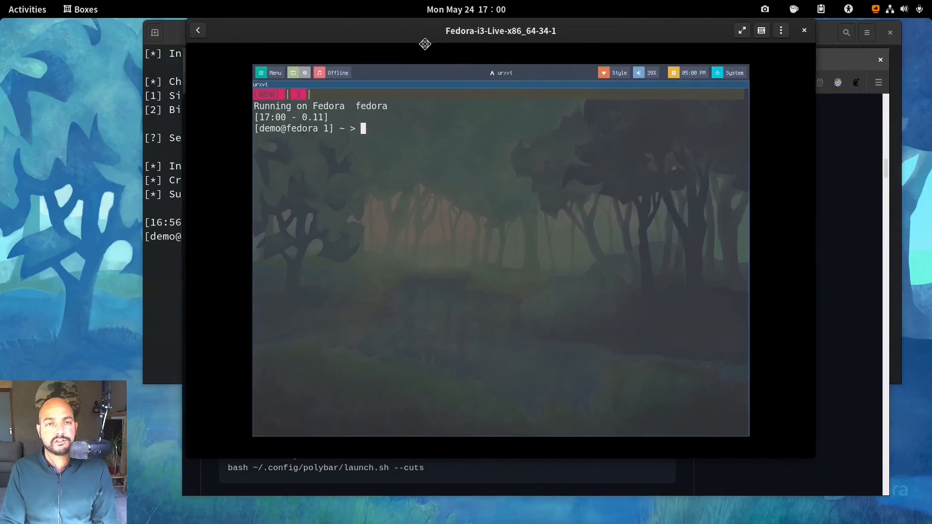
{"action": "left_click", "coordinate": [177, 270]}
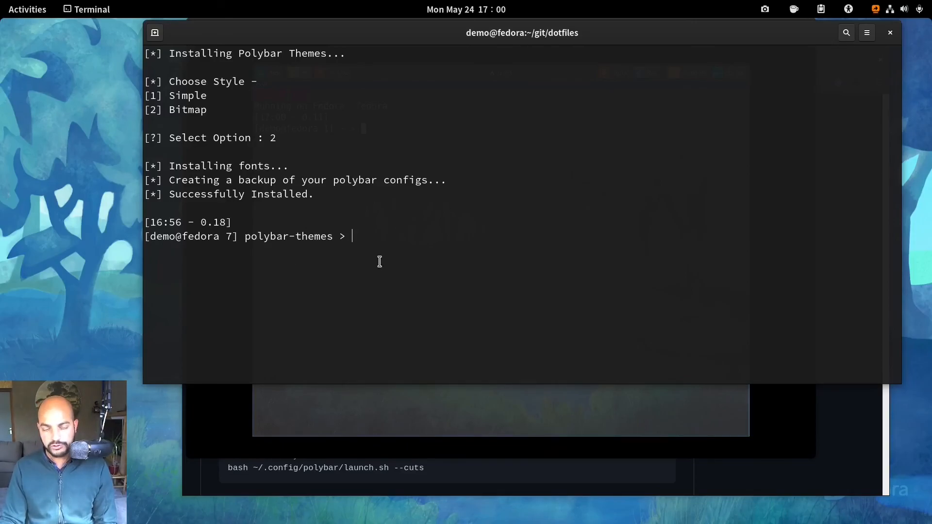
{"action": "left_click", "coordinate": [407, 417]}
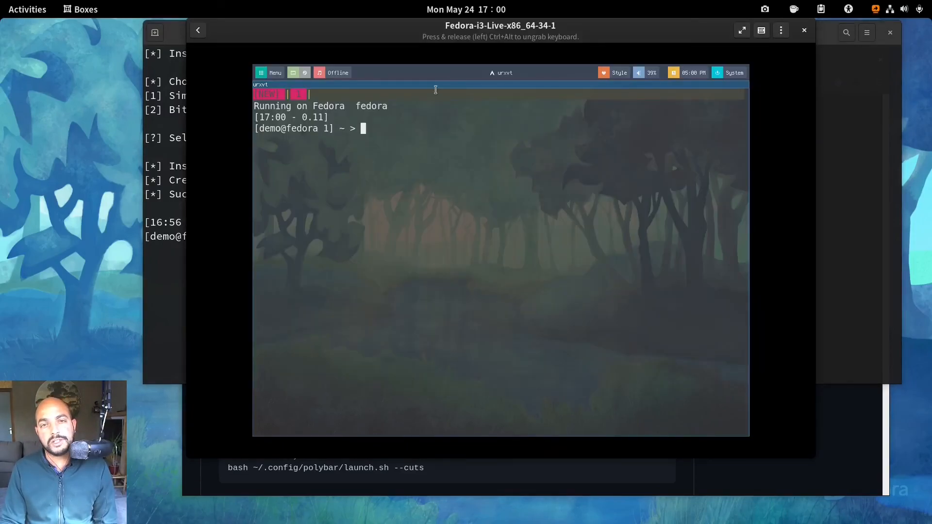
{"action": "left_click", "coordinate": [277, 76]}
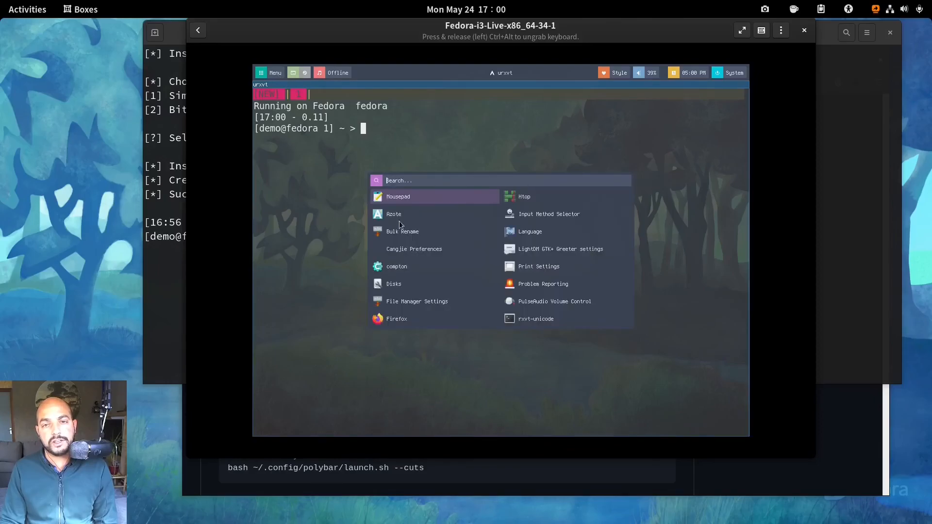
{"action": "key", "text": "Escape"}
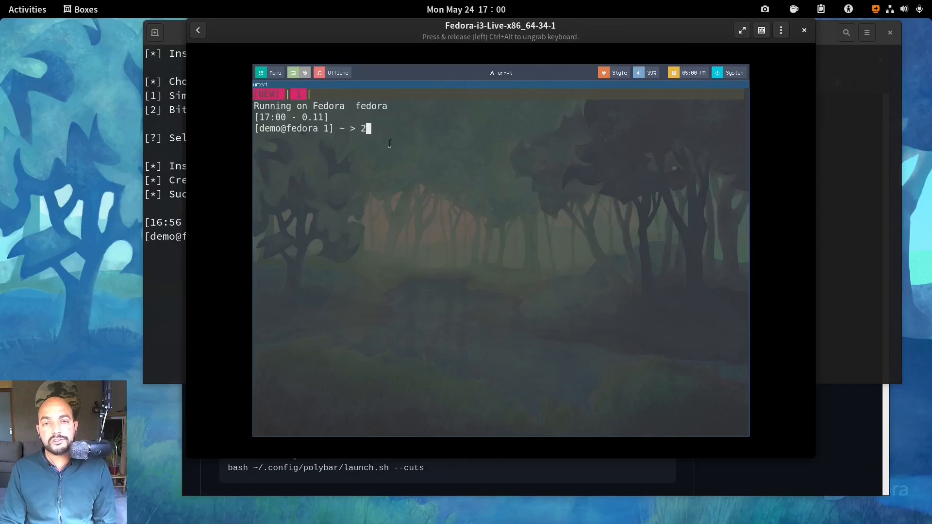
{"action": "key", "text": "super+F2"}
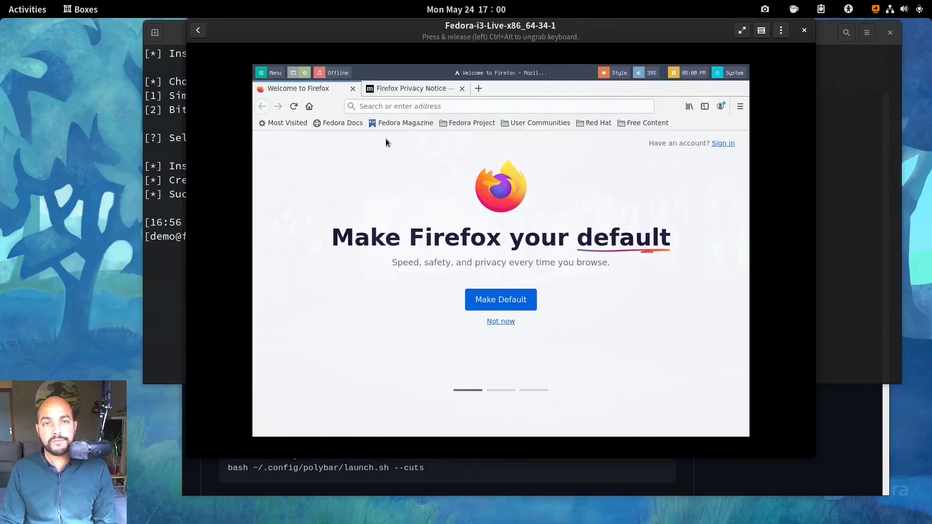
{"action": "left_click", "coordinate": [408, 106]}
{"action": "left_click", "coordinate": [352, 88]}
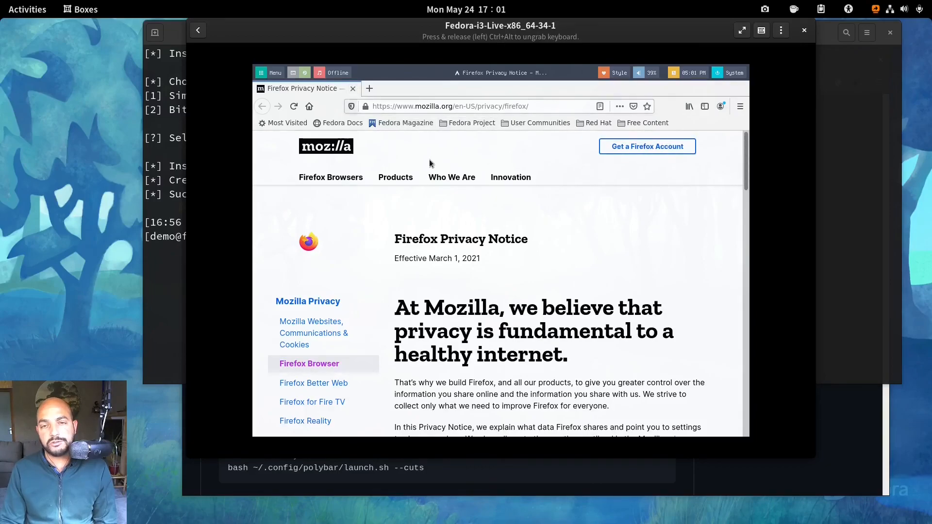
{"action": "left_click", "coordinate": [354, 88]}
{"action": "key", "text": "super+Return"}
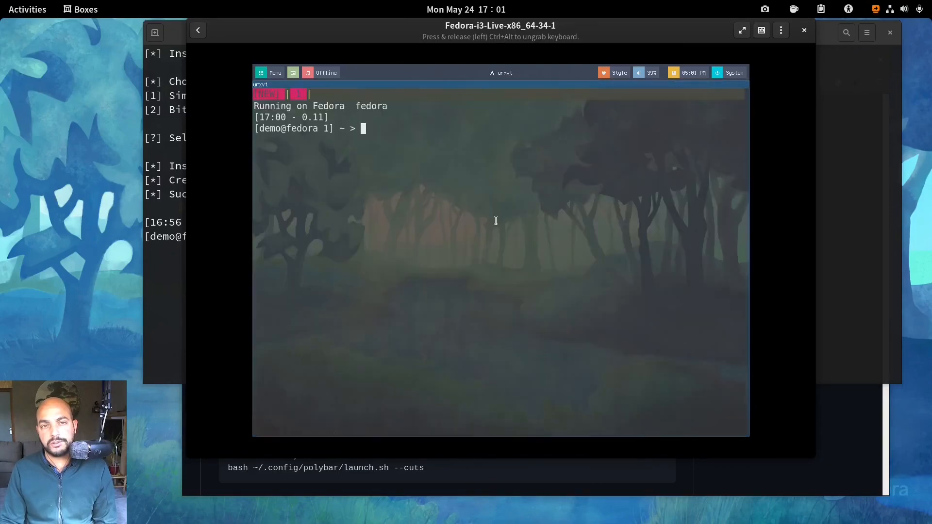